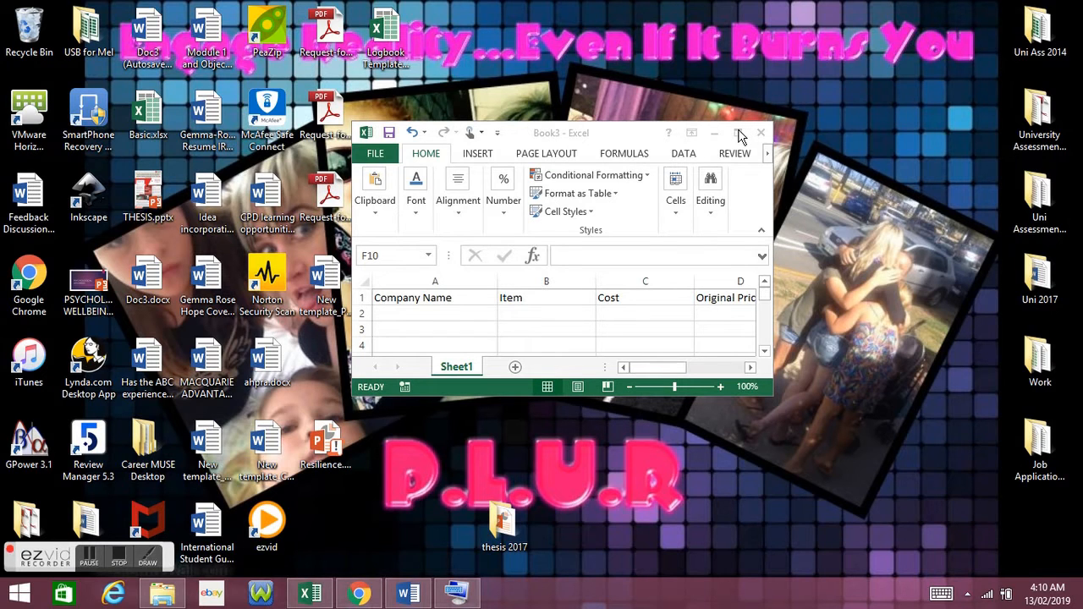
Maximize the workbook window and fill the Company Name header in A1 with standard purple
{"action": "left_click", "coordinate": [738, 134]}
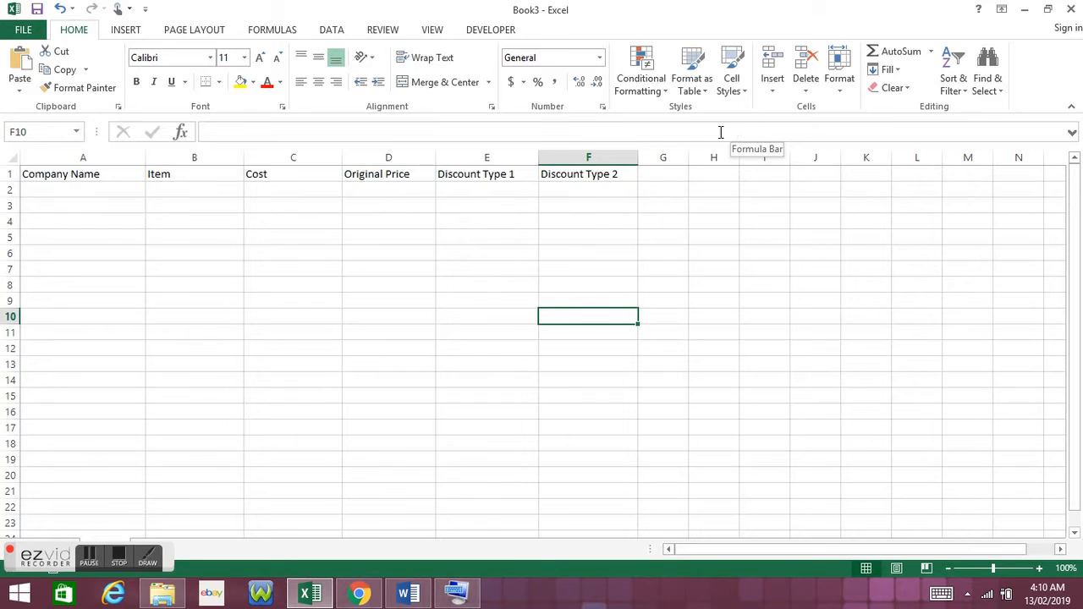
{"action": "left_click", "coordinate": [112, 174]}
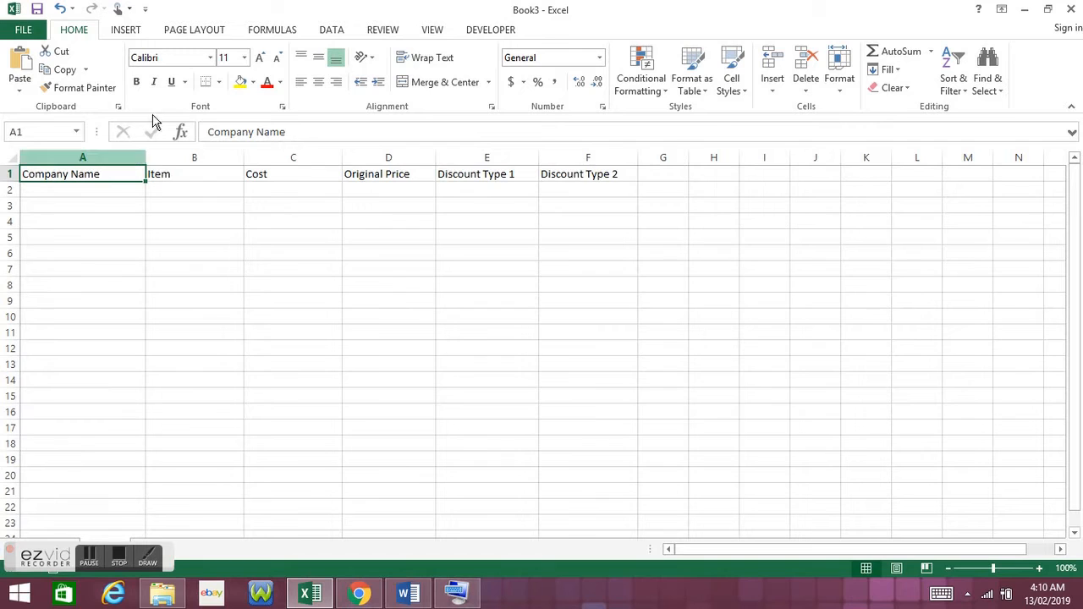
{"action": "left_click", "coordinate": [253, 83]}
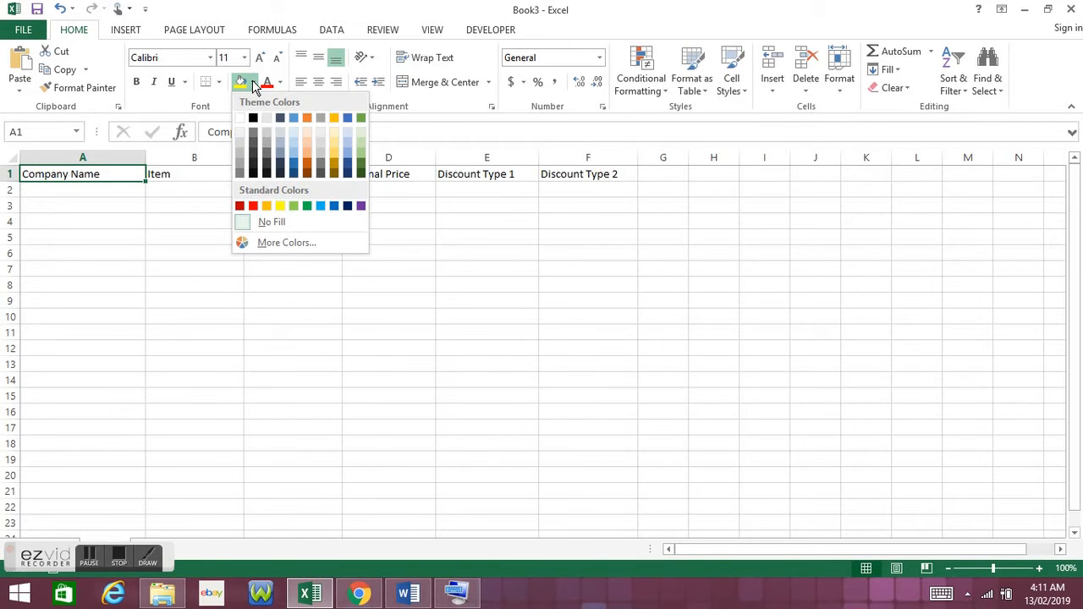
{"action": "left_click", "coordinate": [361, 205]}
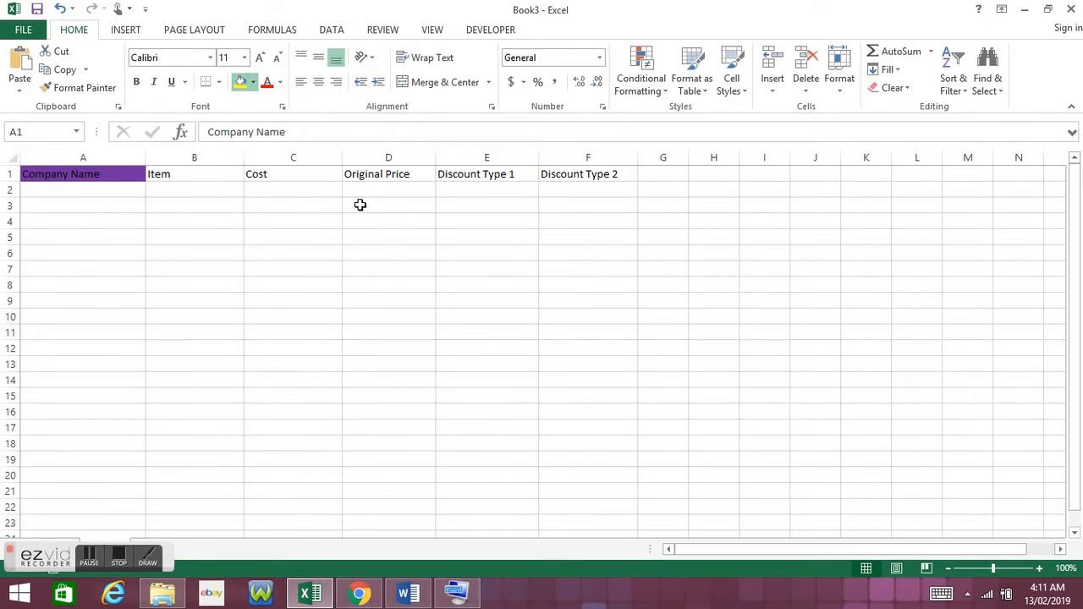
Fill the Item header in B1 with standard red
{"action": "left_click", "coordinate": [203, 174]}
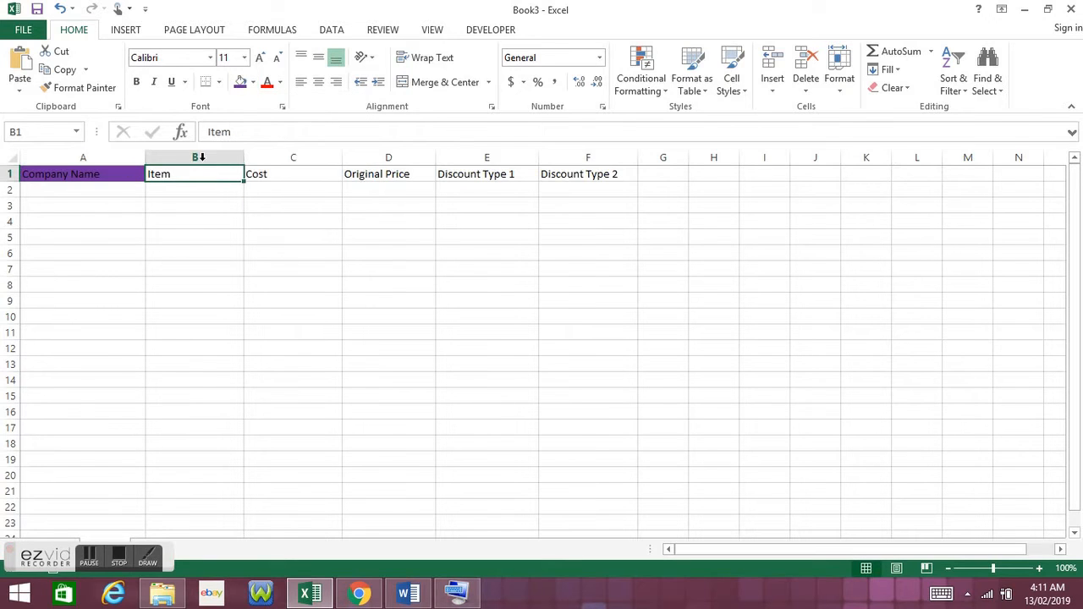
{"action": "left_click", "coordinate": [253, 83]}
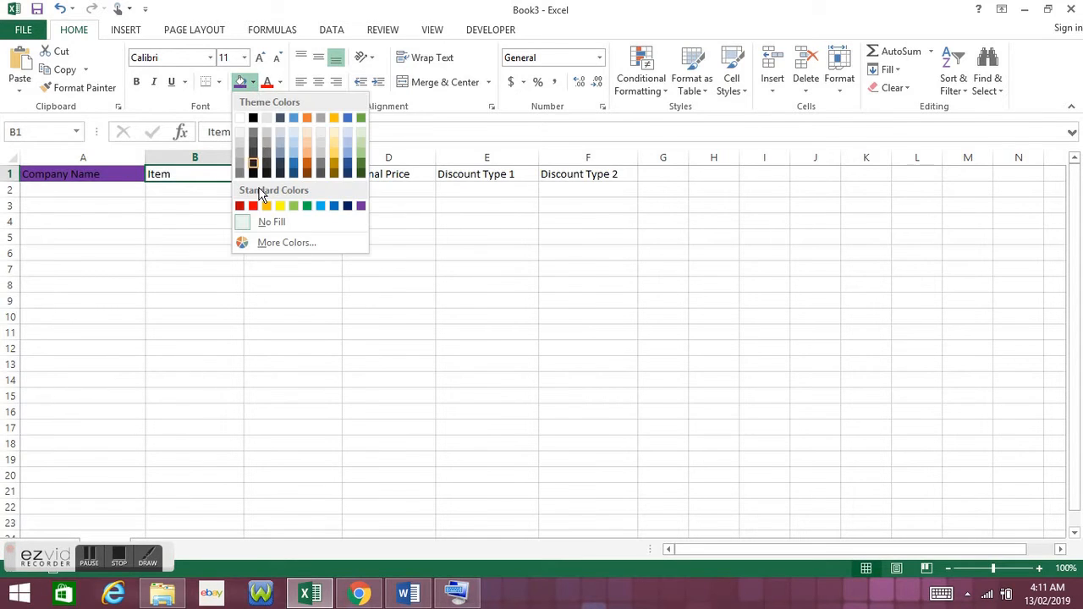
{"action": "left_click", "coordinate": [253, 206]}
Fill the Cost header in C1 with a hot pink from the extended standard color palette
{"action": "left_click", "coordinate": [265, 173]}
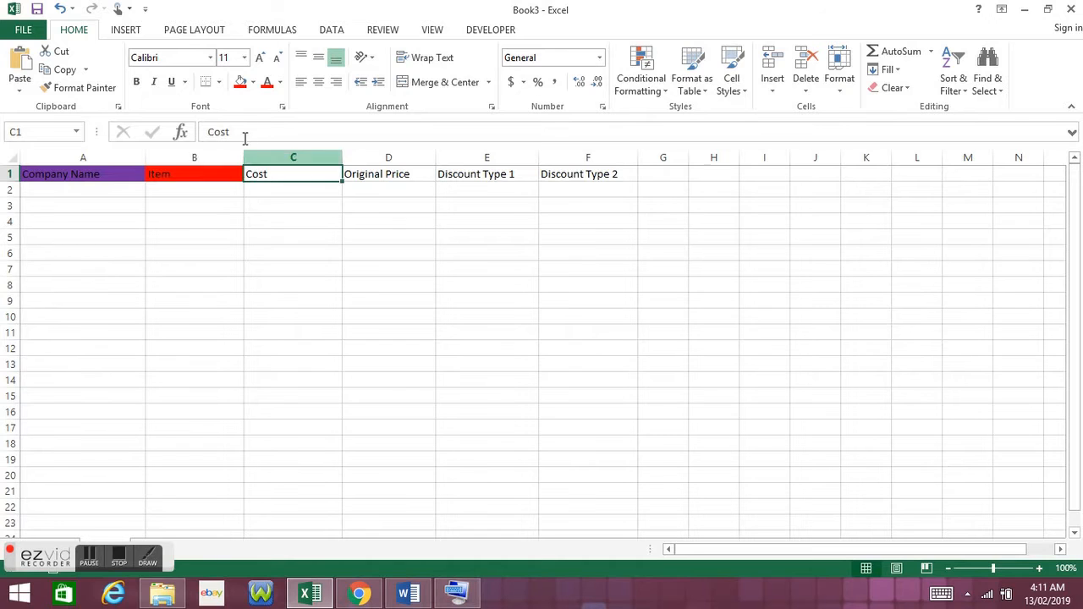
{"action": "left_click", "coordinate": [253, 82]}
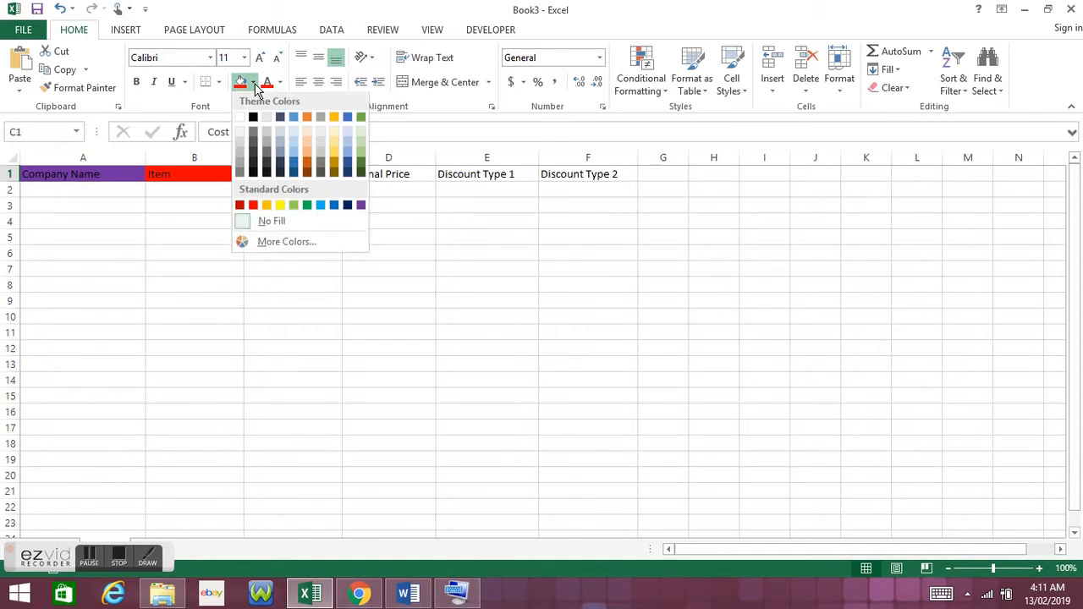
{"action": "left_click", "coordinate": [290, 243]}
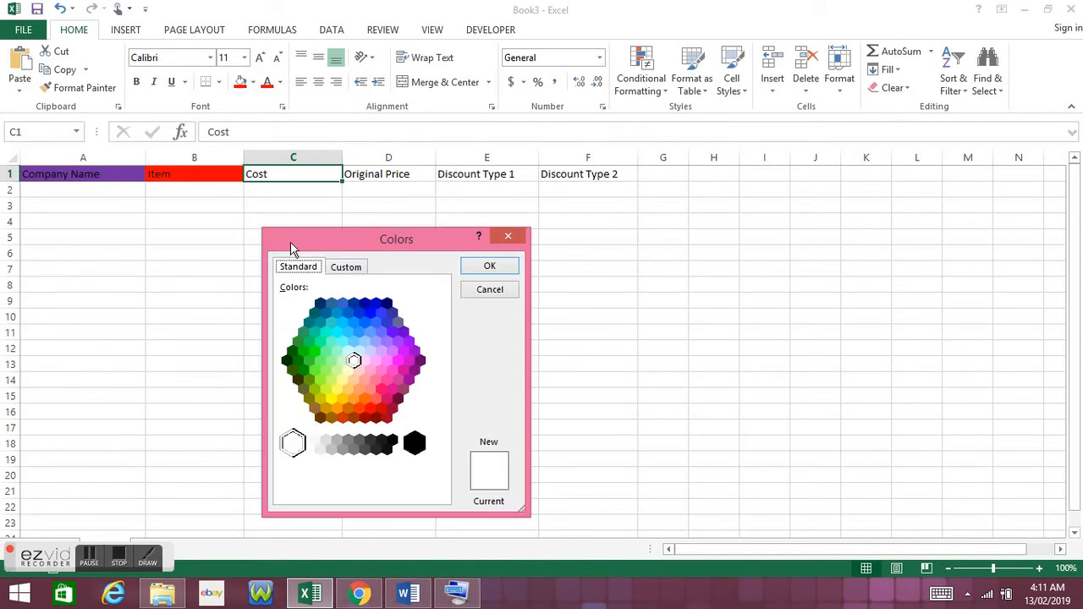
{"action": "left_click", "coordinate": [381, 389]}
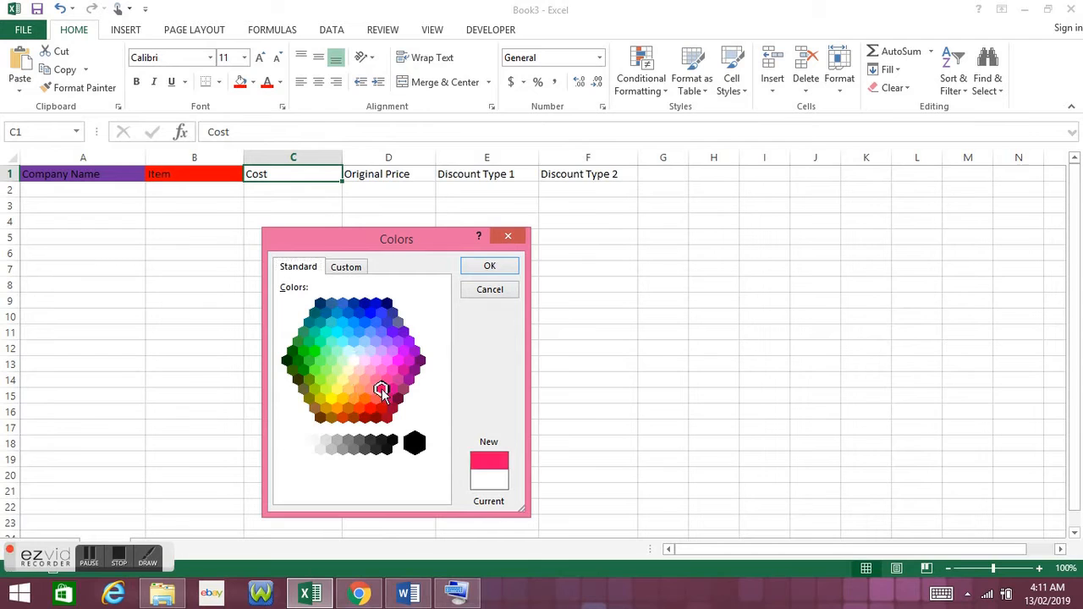
{"action": "left_click", "coordinate": [480, 265]}
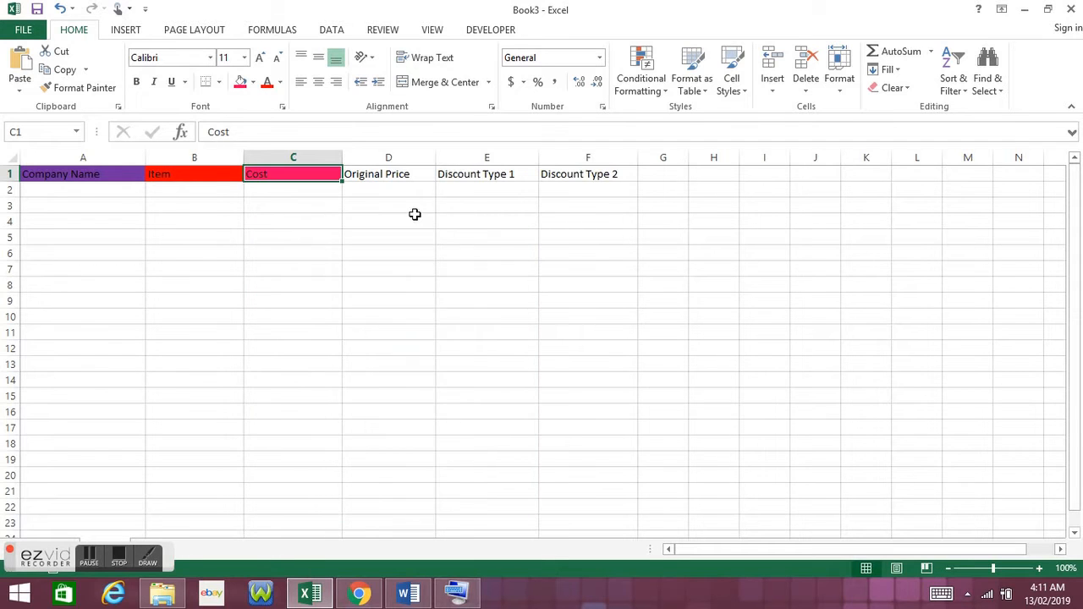
Fill the Original Price header in D1 with a light purple from the extended standard colors
{"action": "left_click", "coordinate": [423, 174]}
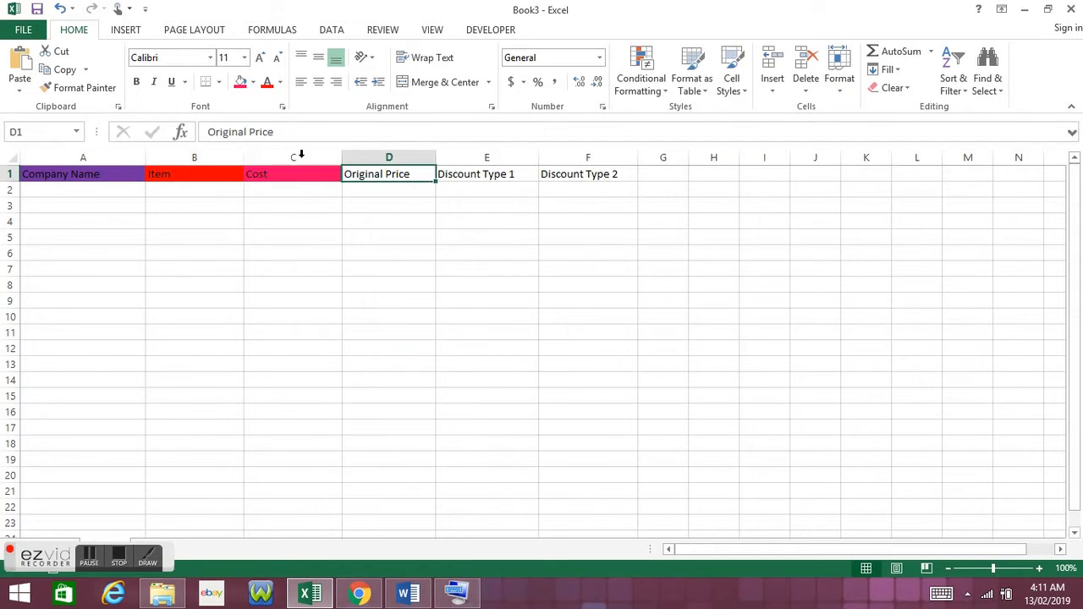
{"action": "left_click", "coordinate": [253, 82]}
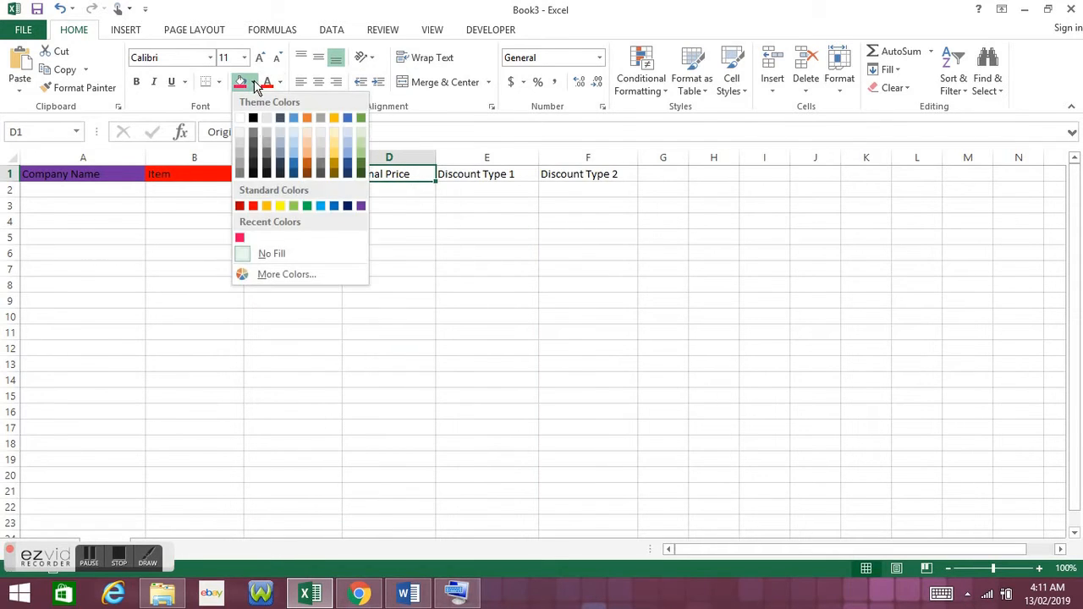
{"action": "left_click", "coordinate": [297, 272]}
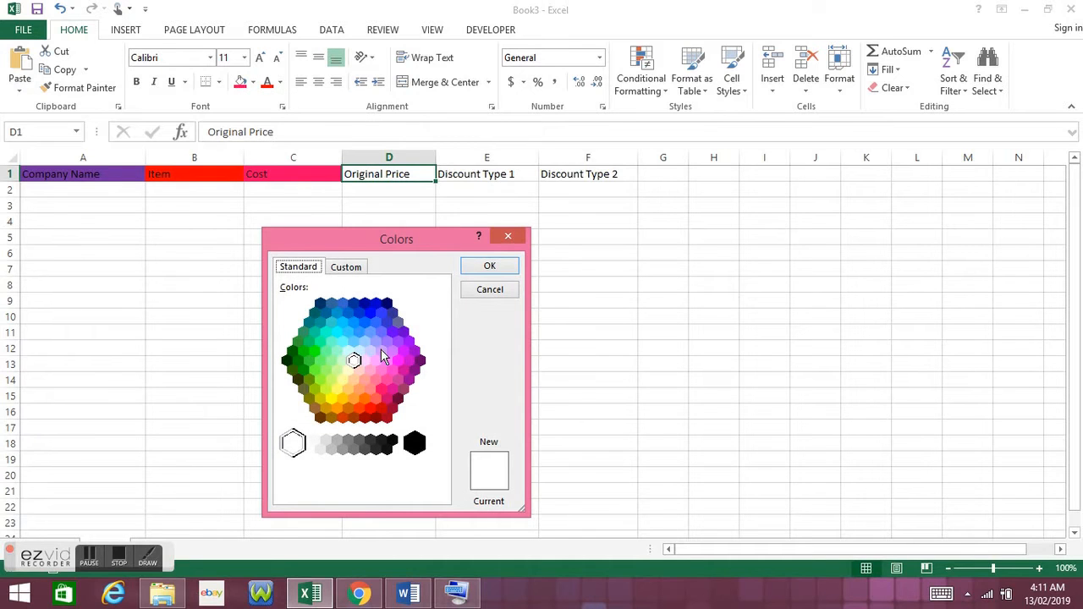
{"action": "left_click", "coordinate": [381, 351]}
{"action": "left_click", "coordinate": [515, 265]}
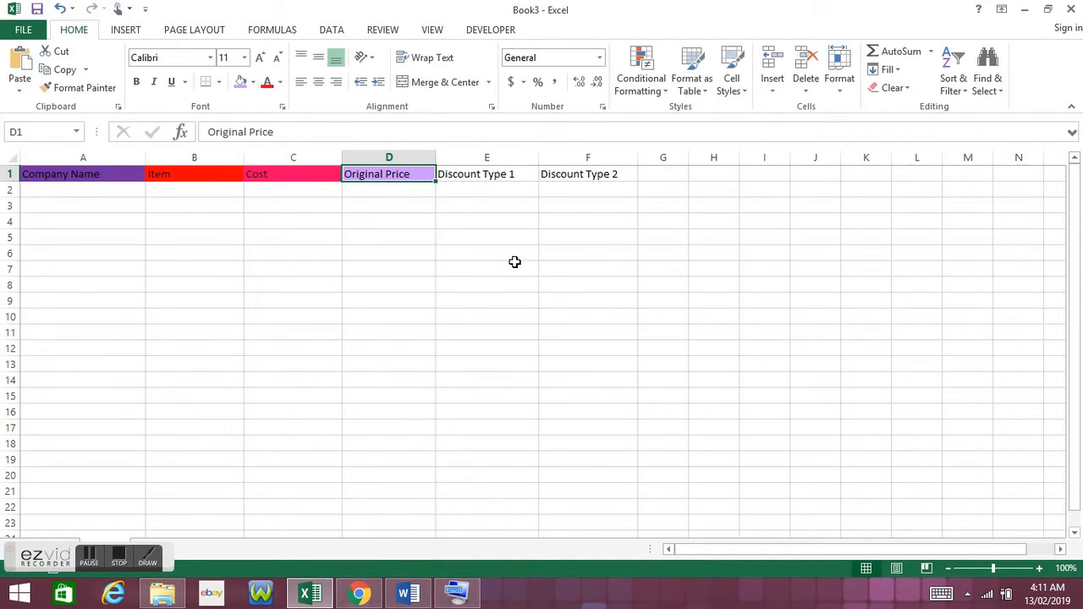
Fill the Discount Type 1 header in E1 with a bright turquoise from the extended standard colors
{"action": "left_click", "coordinate": [500, 174]}
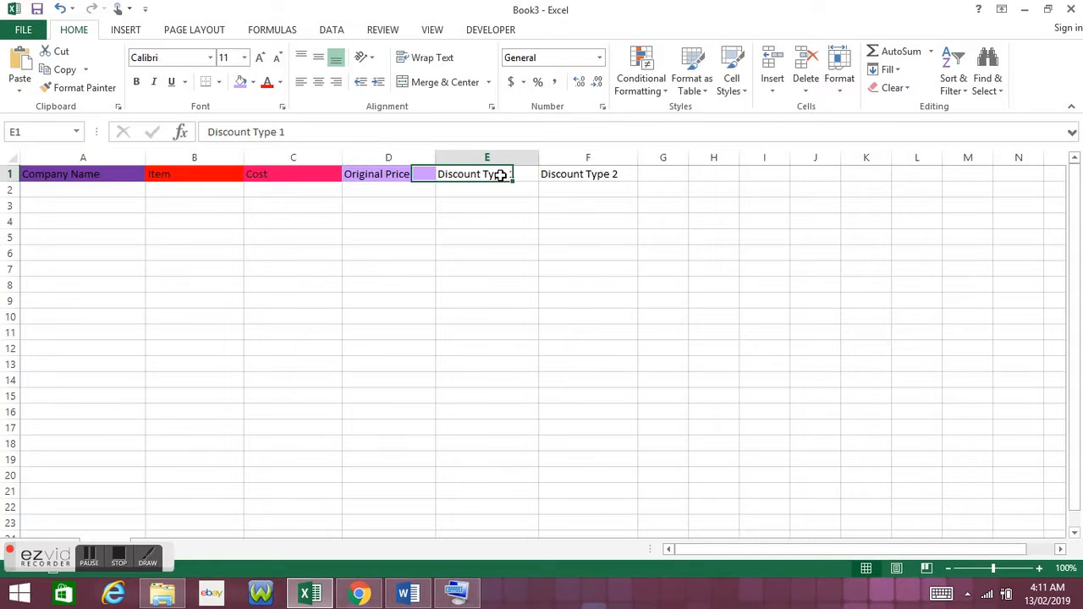
{"action": "left_click", "coordinate": [252, 82]}
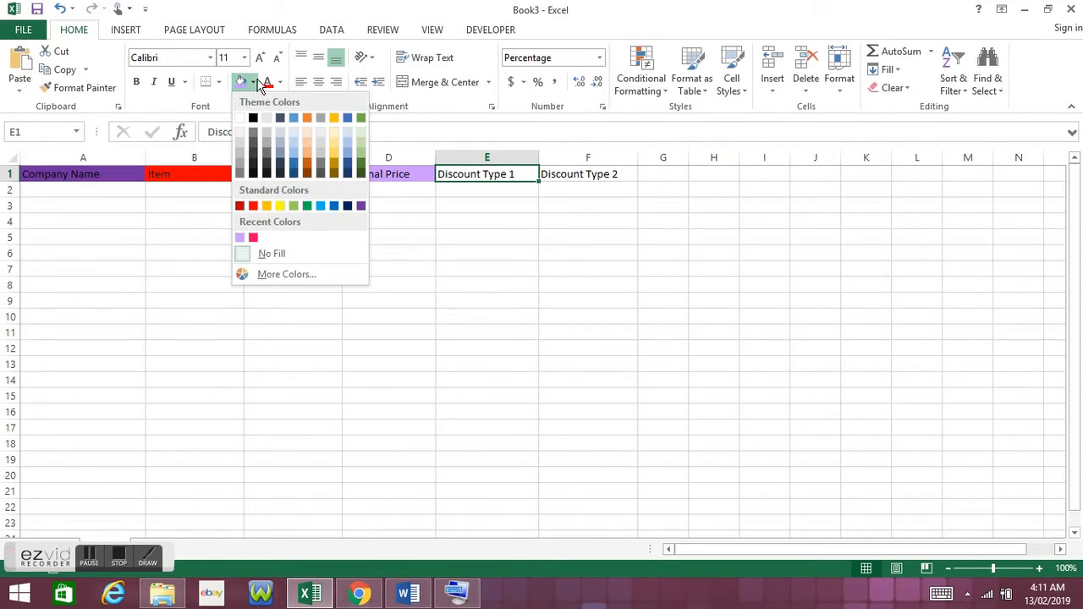
{"action": "left_click", "coordinate": [290, 276]}
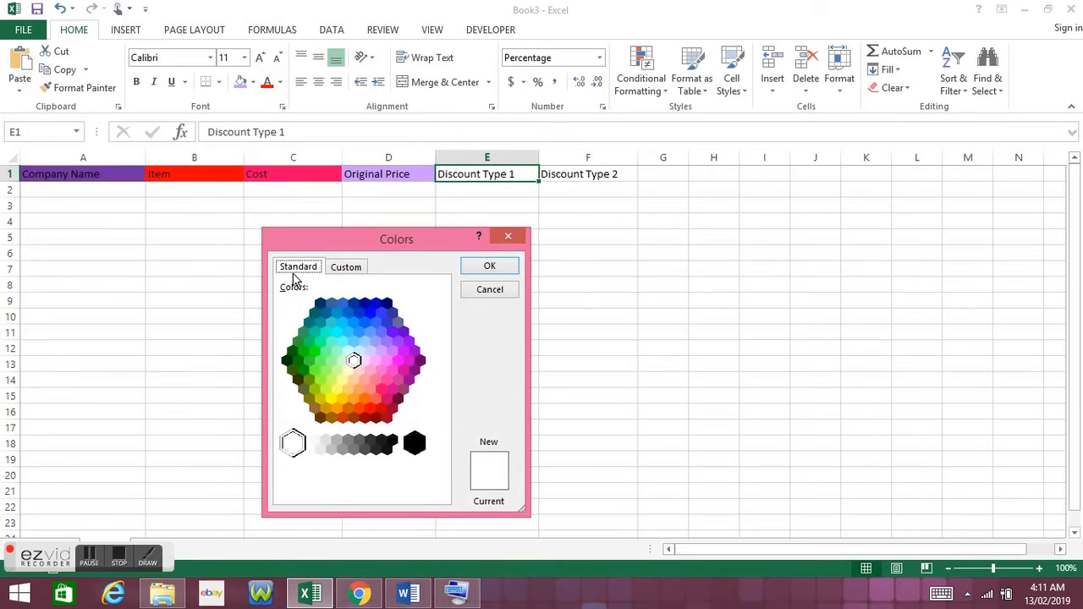
{"action": "left_click", "coordinate": [342, 341]}
{"action": "left_click", "coordinate": [489, 270]}
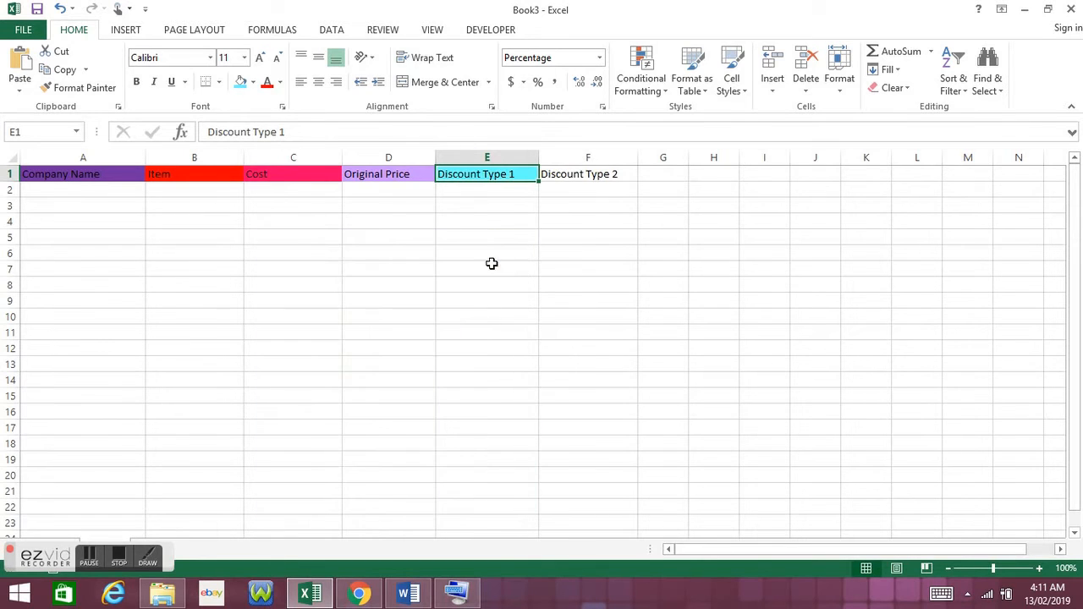
Fill the Discount Type 2 header in F1 with a custom pink of RGB 238, 72, 131
{"action": "left_click", "coordinate": [559, 174]}
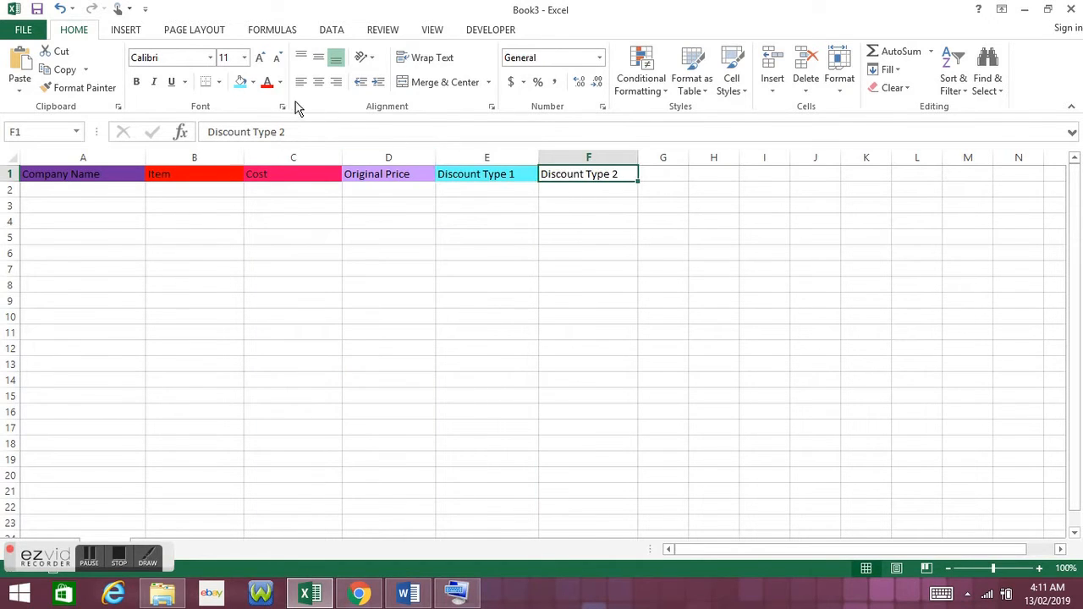
{"action": "left_click", "coordinate": [253, 82]}
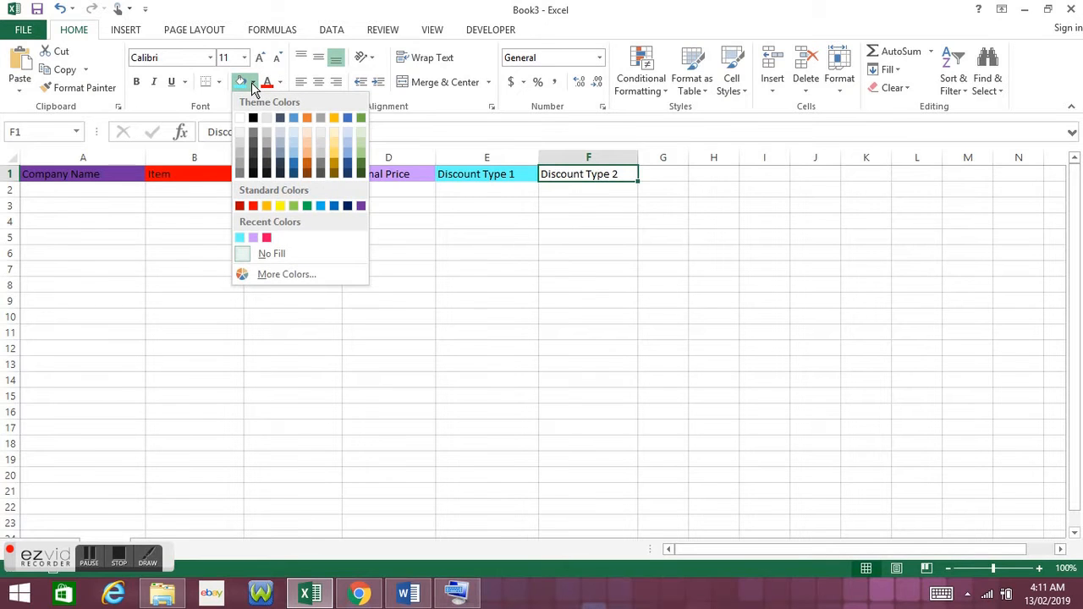
{"action": "left_click", "coordinate": [296, 275]}
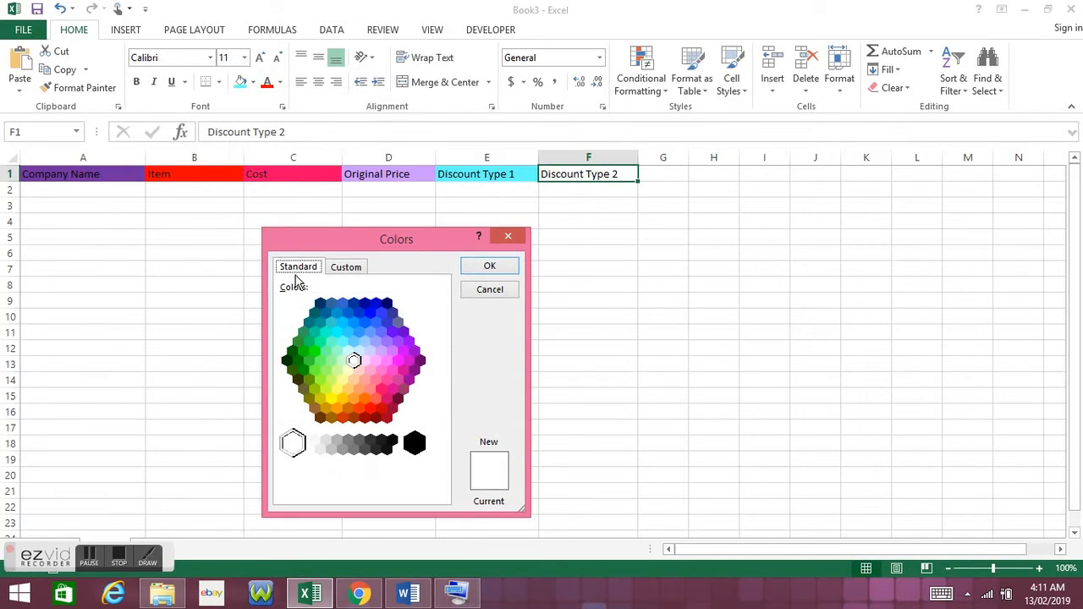
{"action": "left_click", "coordinate": [376, 361]}
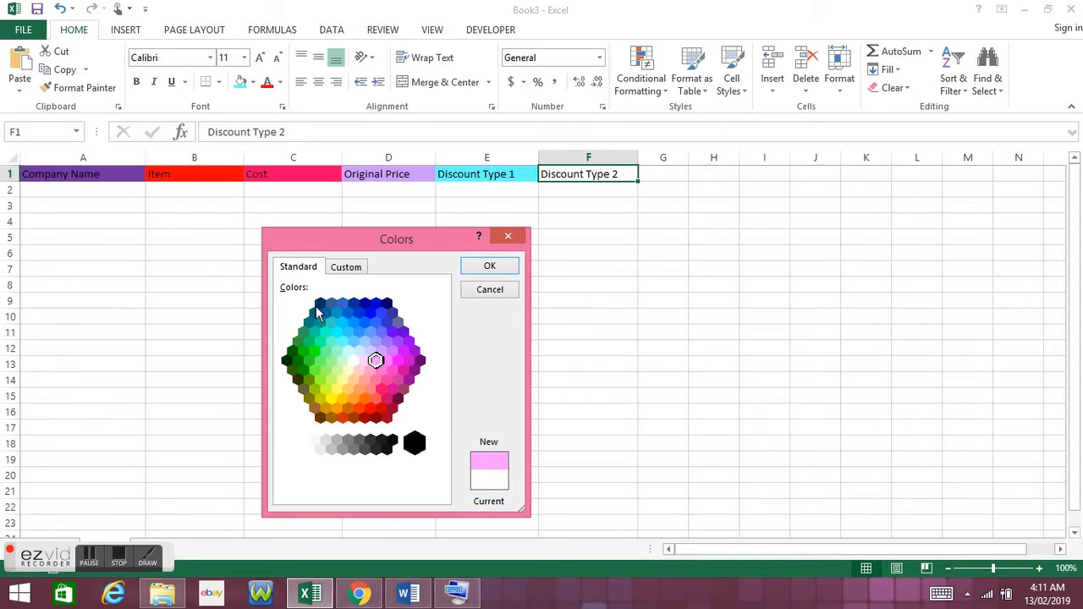
{"action": "left_click", "coordinate": [346, 273]}
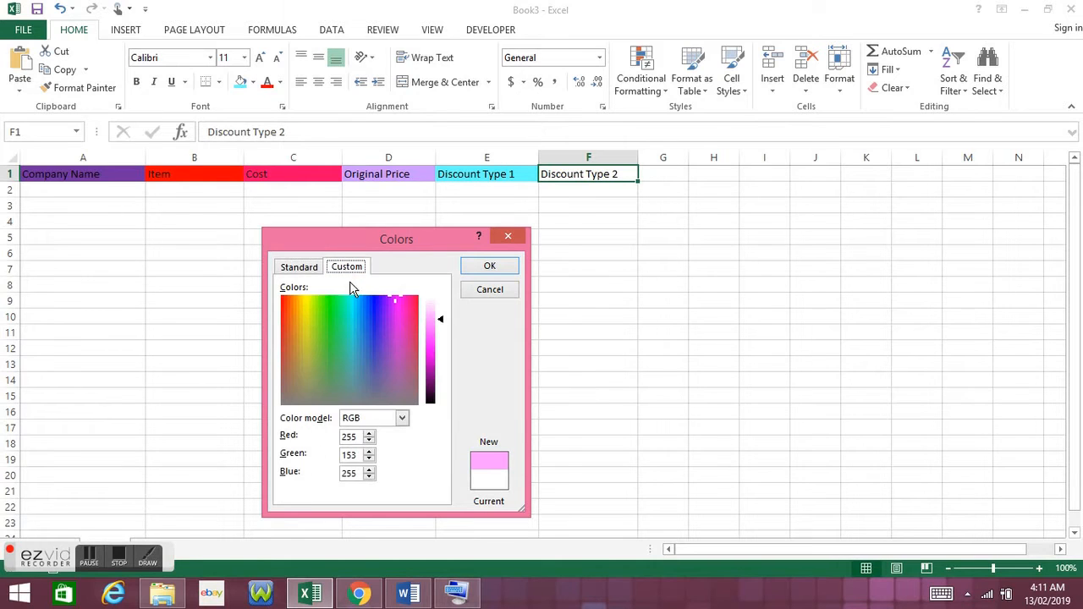
{"action": "left_click_drag", "start_coordinate": [393, 299], "coordinate": [443, 342]}
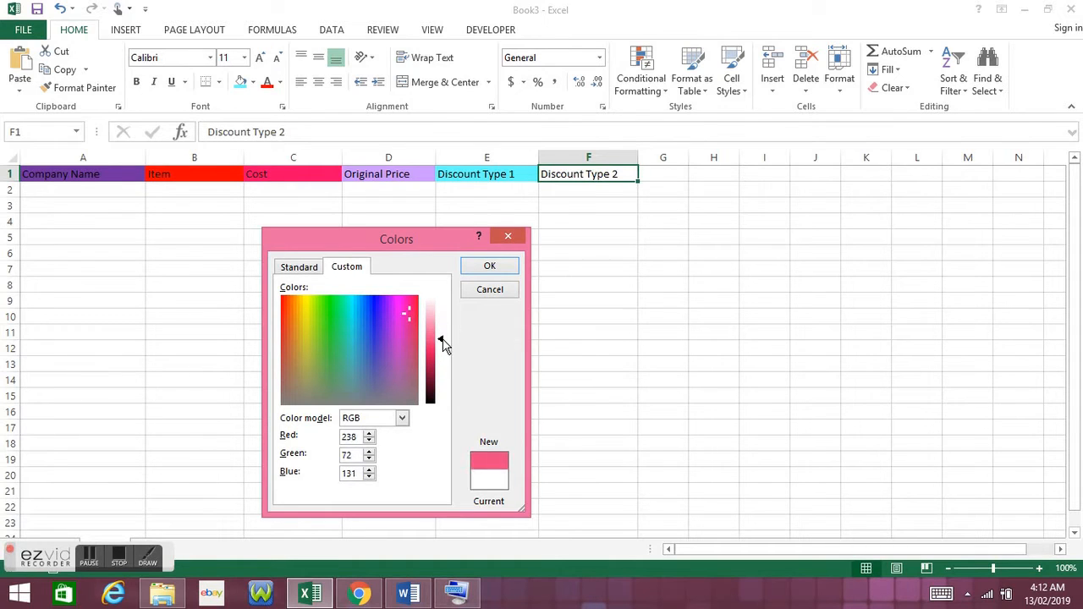
{"action": "left_click", "coordinate": [486, 267]}
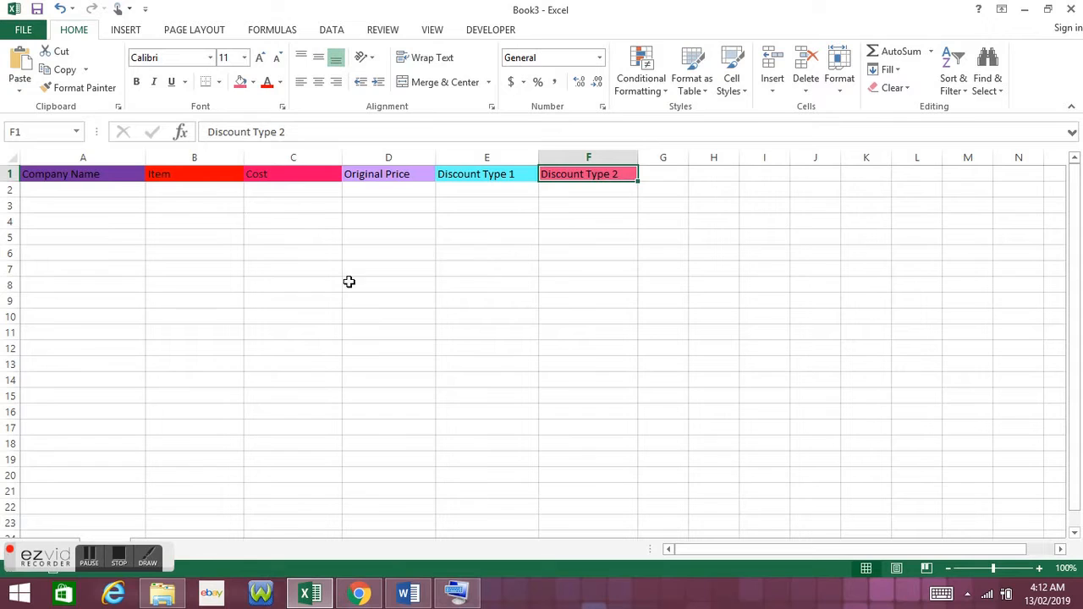
Enter the company names "Emily's deli", "Ally's Deli" and "Princess Clarissa" in cells A2 to A4
{"action": "left_click", "coordinate": [107, 189]}
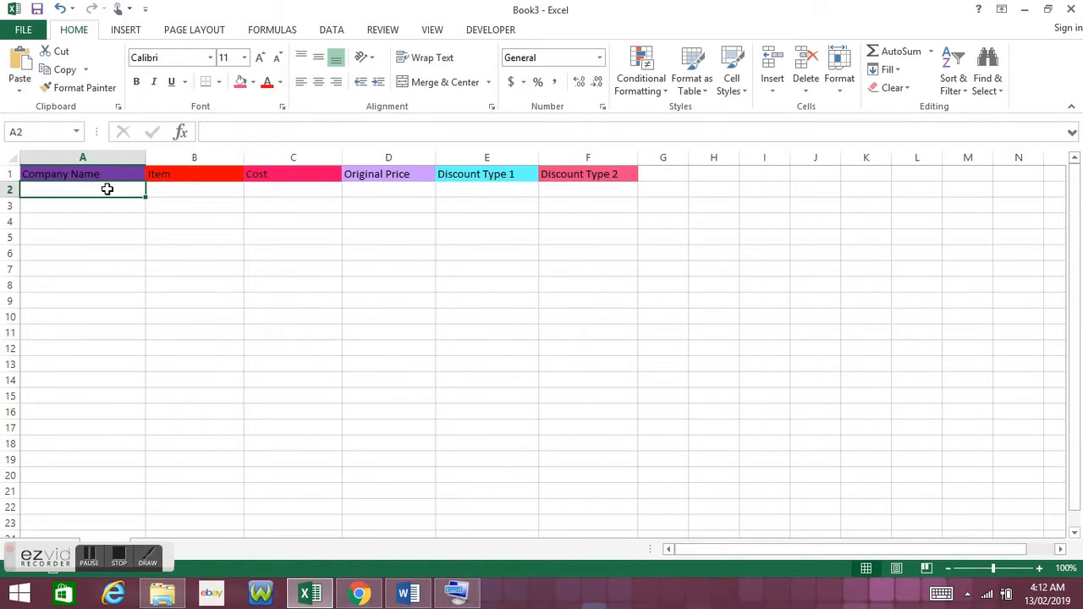
{"action": "type", "text": "Emi"}
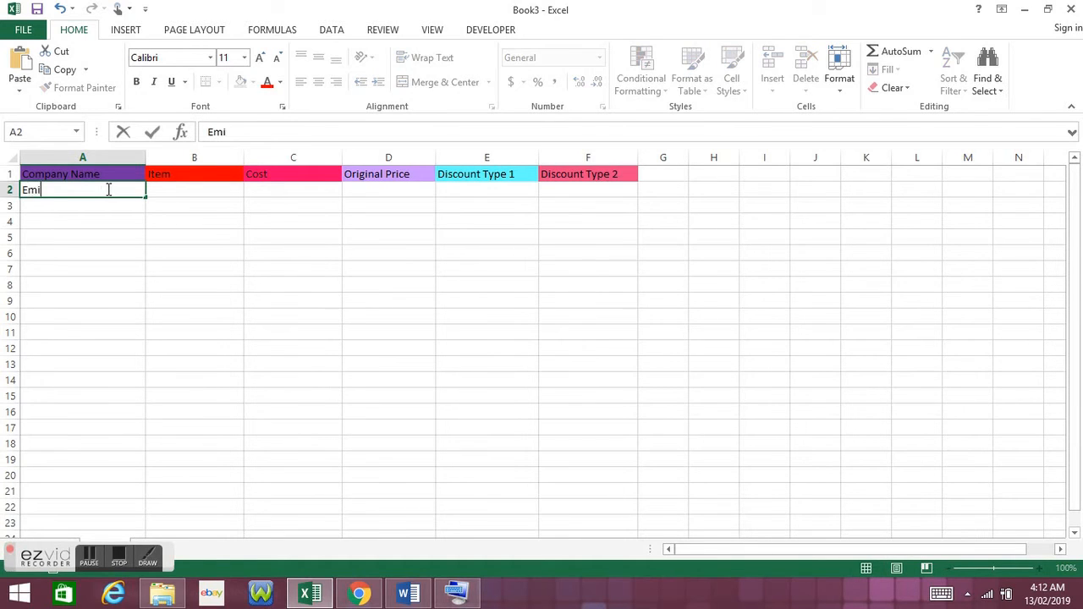
{"action": "type", "text": "ly's deli"}
{"action": "key", "text": "Return"}
{"action": "type", "text": "Ally's"}
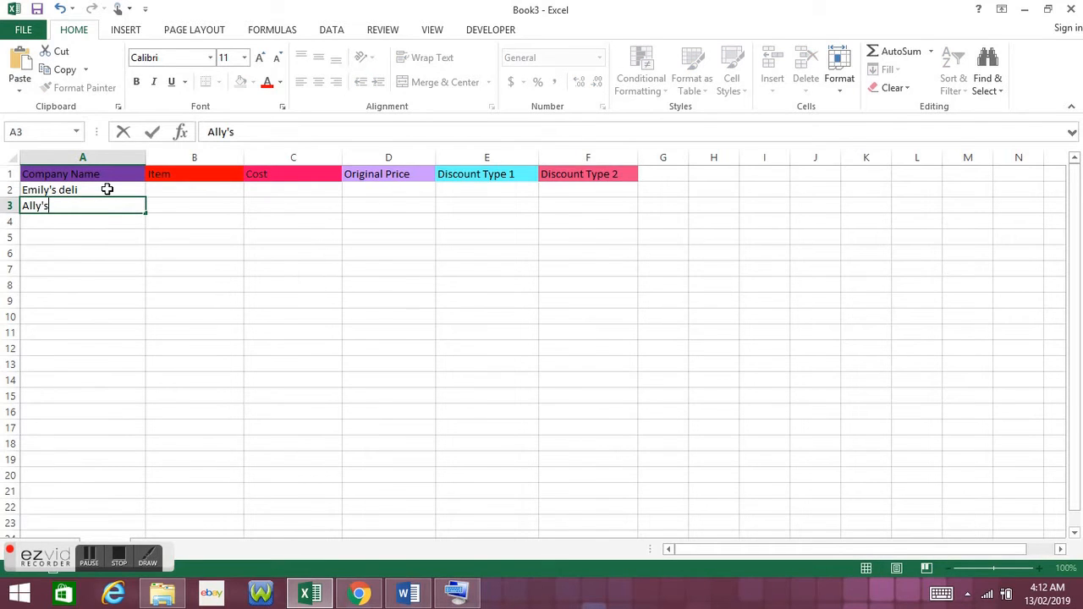
{"action": "type", "text": " Deli"}
{"action": "key", "text": "Return"}
{"action": "type", "text": "Pri"}
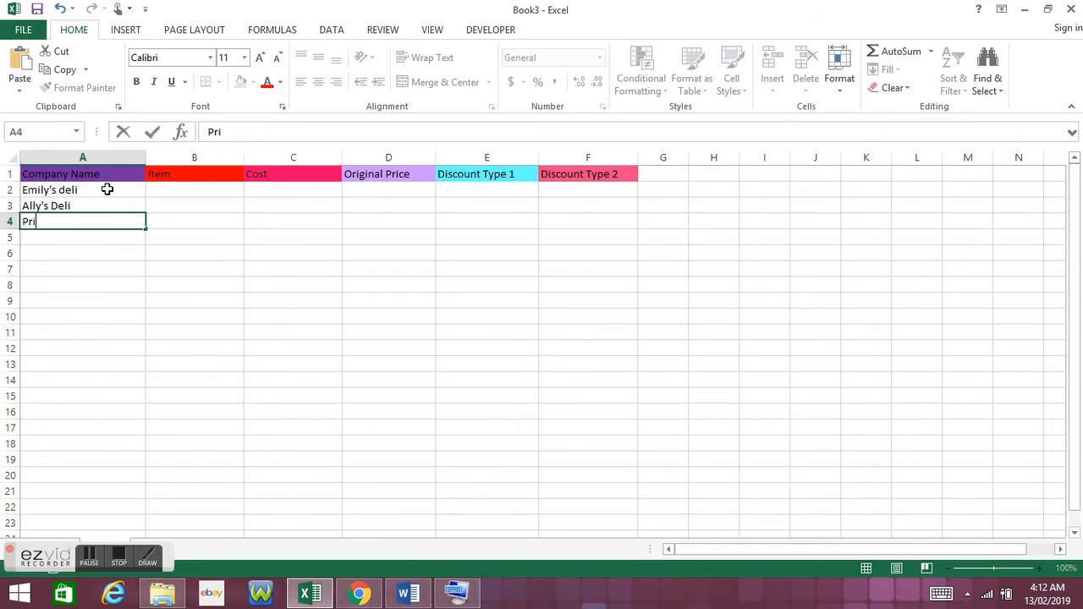
{"action": "type", "text": "ncess Clarissa"}
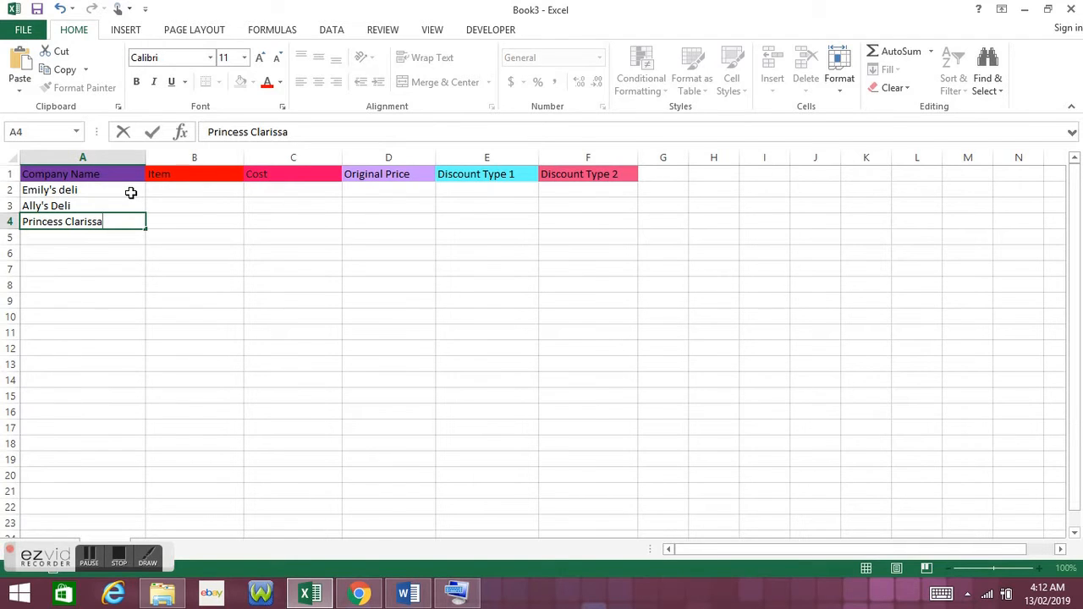
Sort the company names in A2 to A4 from A to Z, continuing with the current selection only
{"action": "left_click_drag", "start_coordinate": [131, 193], "coordinate": [132, 222]}
{"action": "left_click_drag", "start_coordinate": [131, 222], "coordinate": [131, 222]}
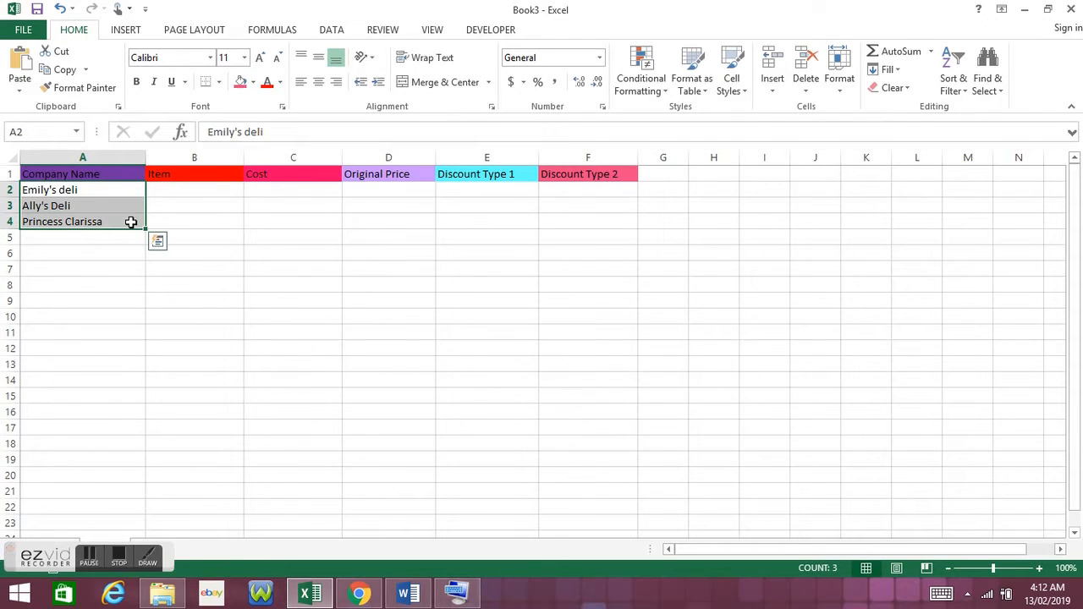
{"action": "right_click", "coordinate": [131, 222]}
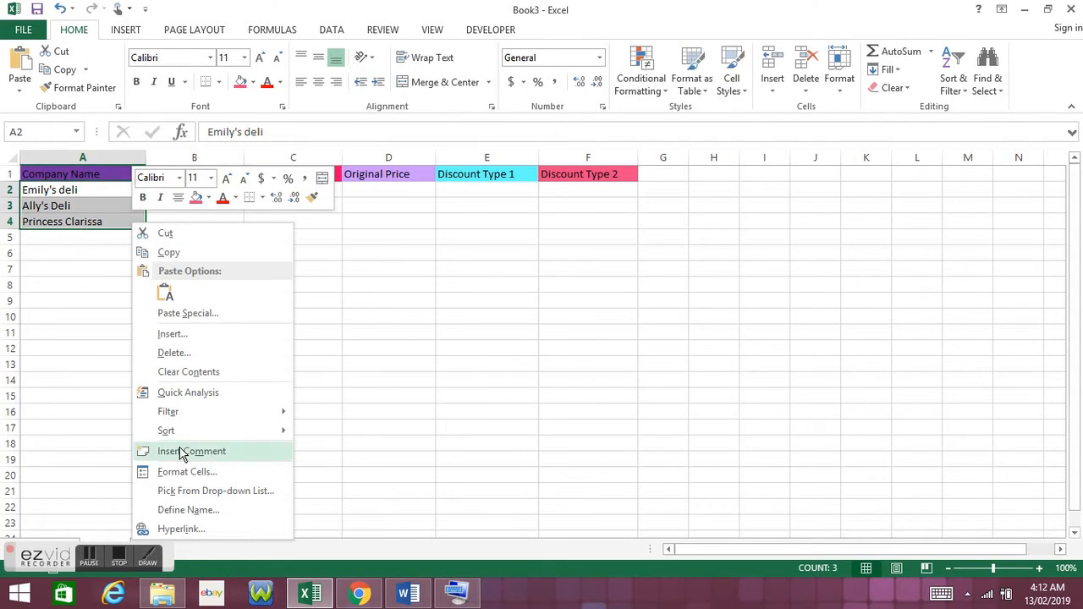
{"action": "mouse_move", "coordinate": [180, 435]}
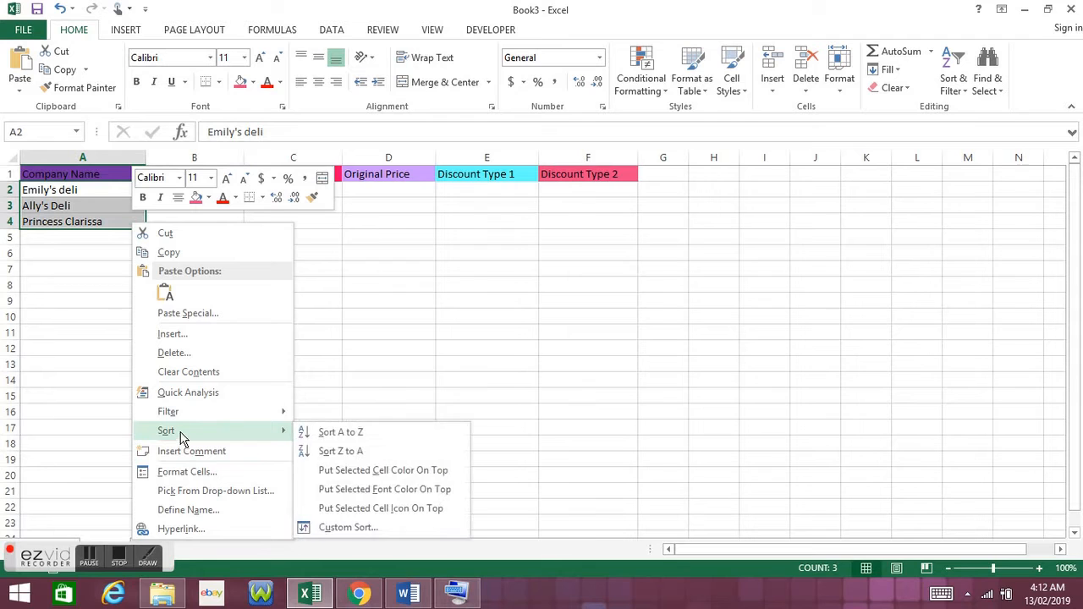
{"action": "left_click", "coordinate": [330, 432]}
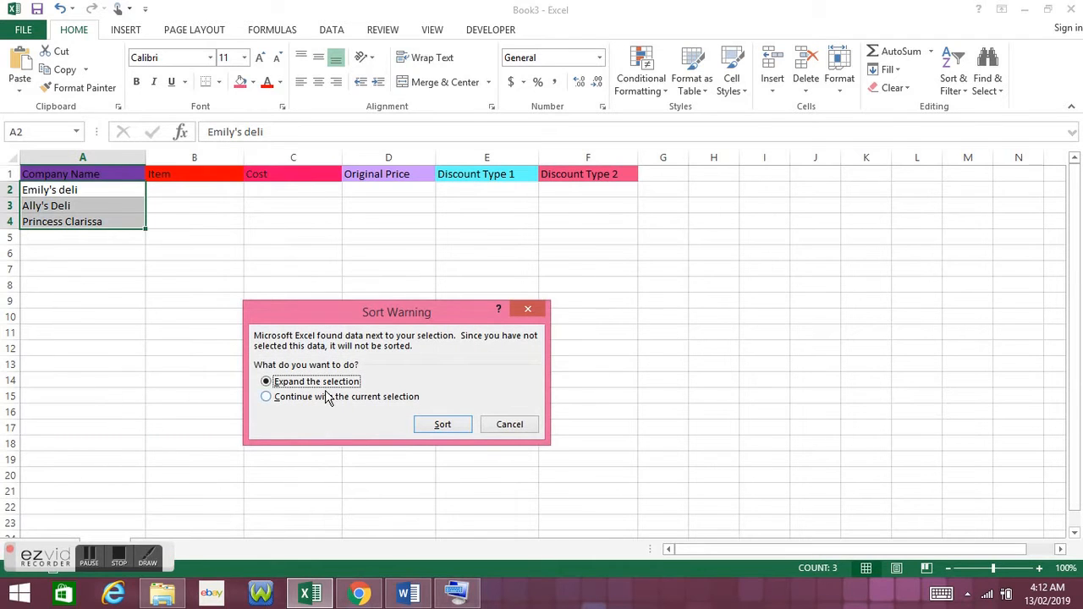
{"action": "left_click", "coordinate": [326, 397]}
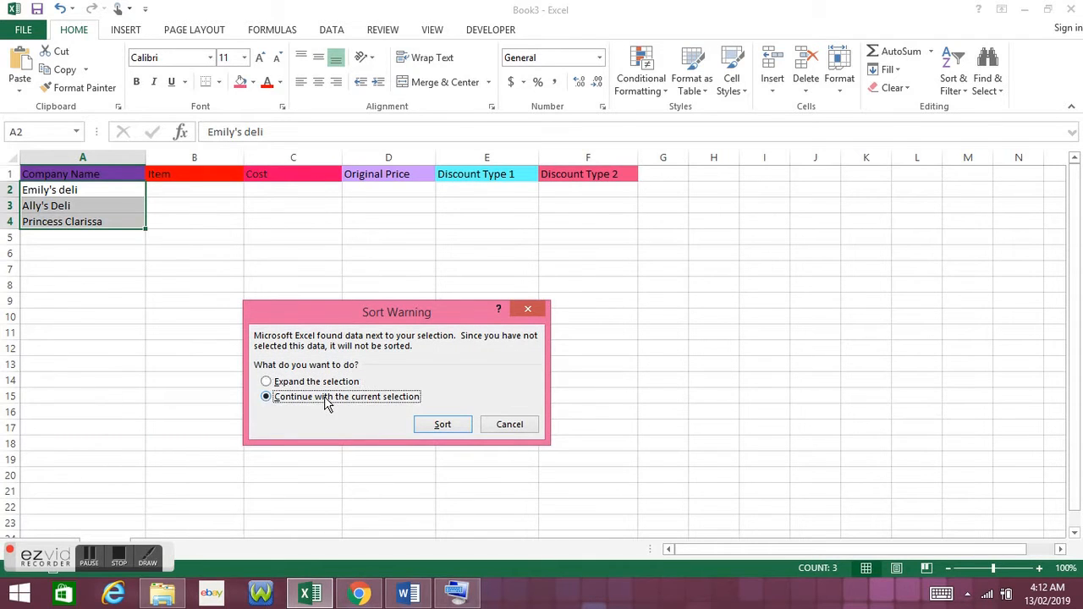
{"action": "left_click", "coordinate": [443, 426]}
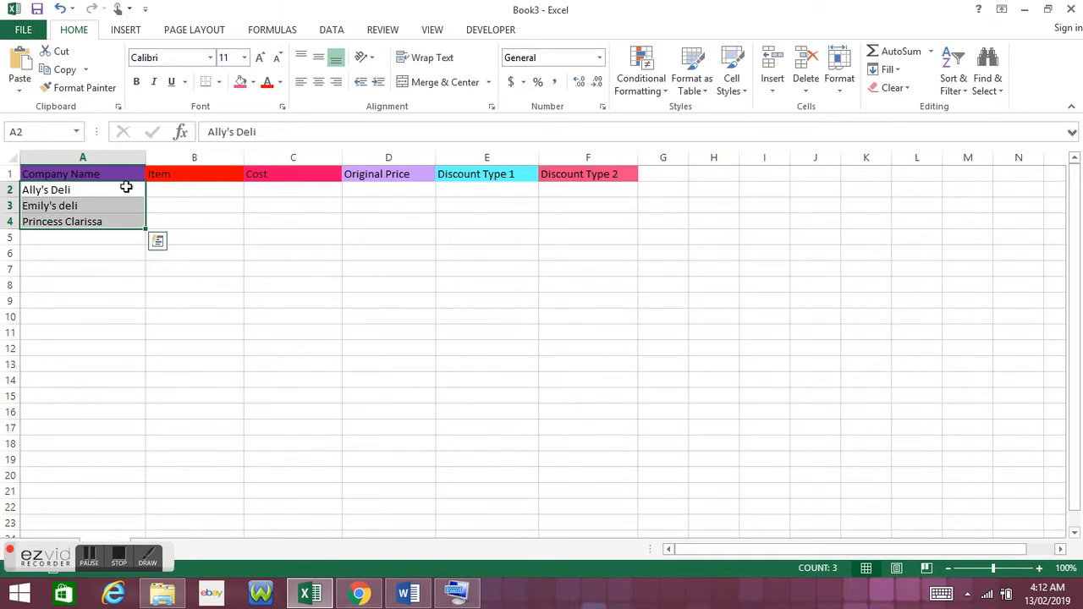
Add a new worksheet and copy the food list from "Store-sliced deli meats" to "Fresh pasta" in the Word document into it, starting at A1
{"action": "left_click", "coordinate": [169, 190]}
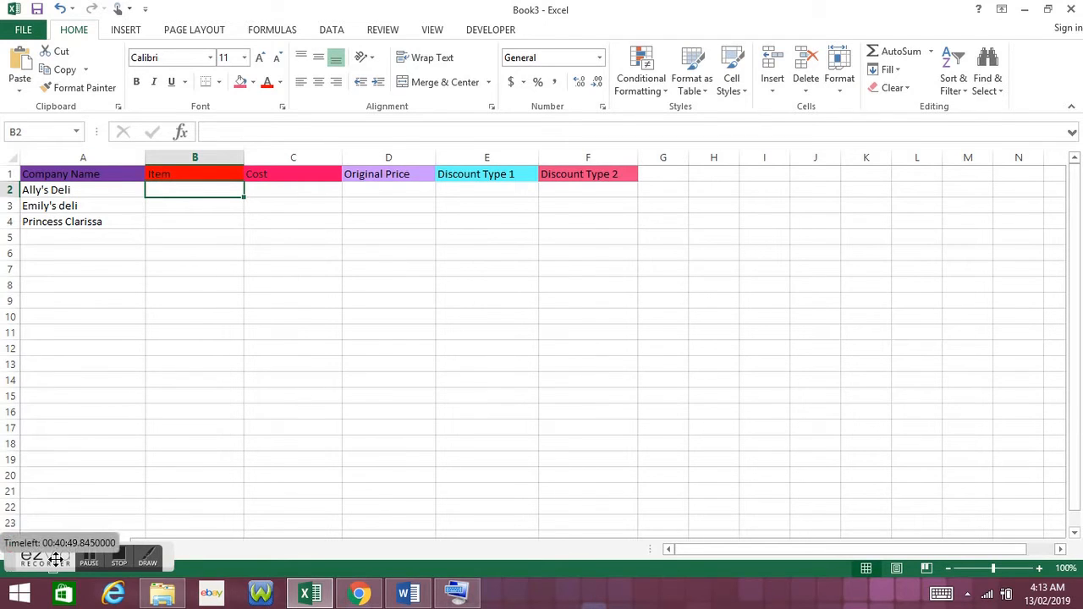
{"action": "left_click_drag", "start_coordinate": [55, 556], "coordinate": [238, 554]}
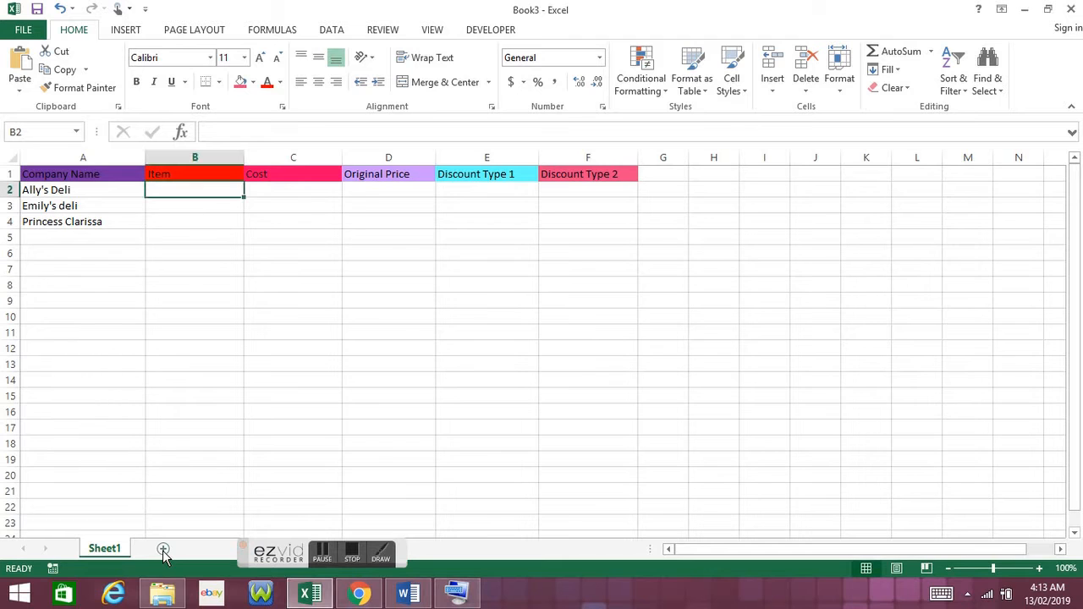
{"action": "left_click", "coordinate": [163, 550]}
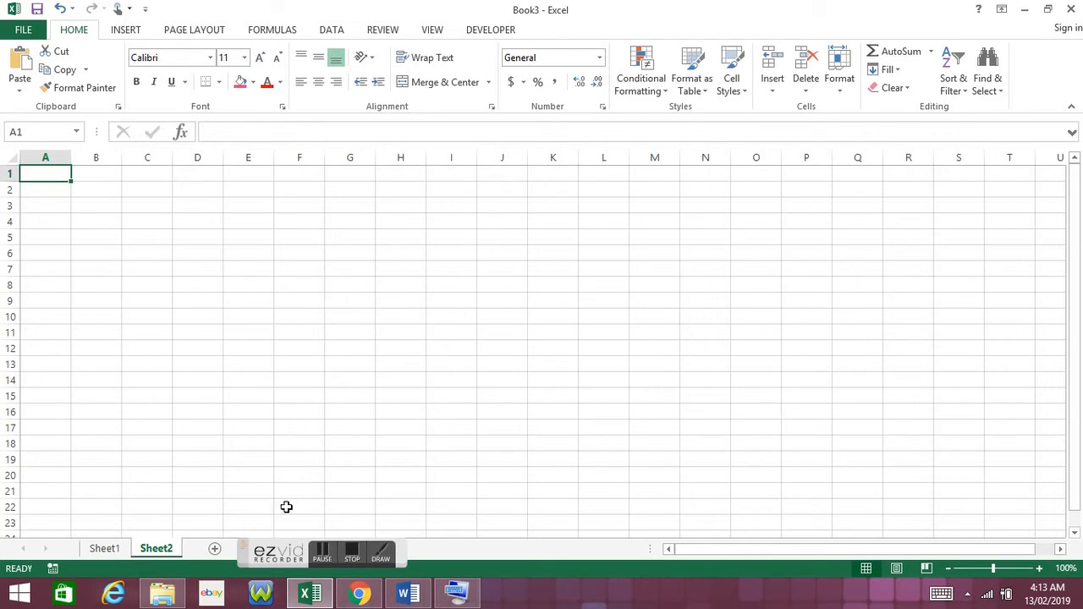
{"action": "left_click", "coordinate": [406, 597]}
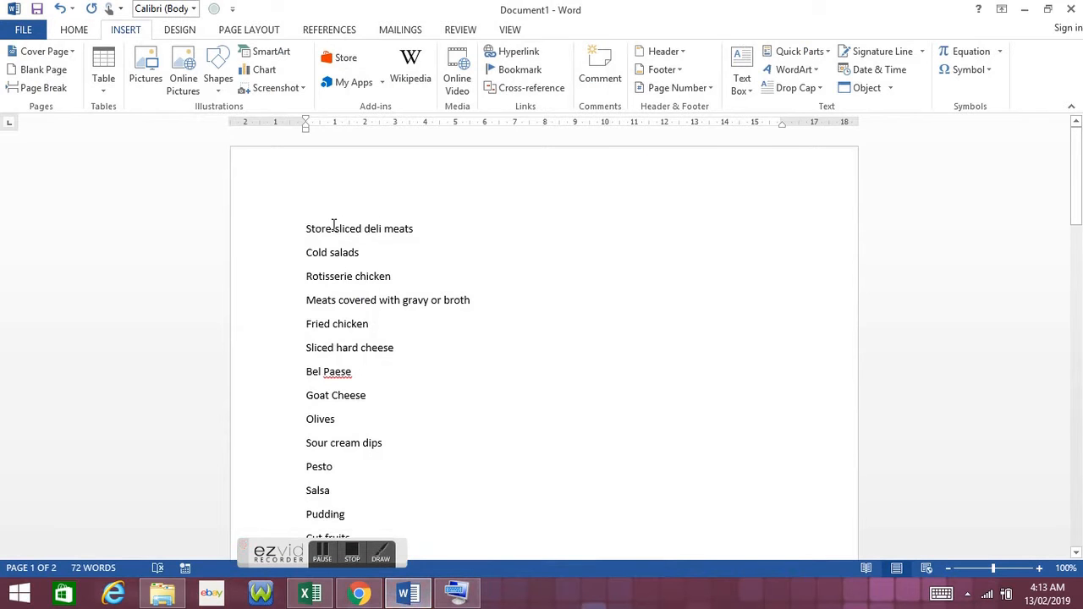
{"action": "left_click_drag", "start_coordinate": [306, 227], "coordinate": [362, 501]}
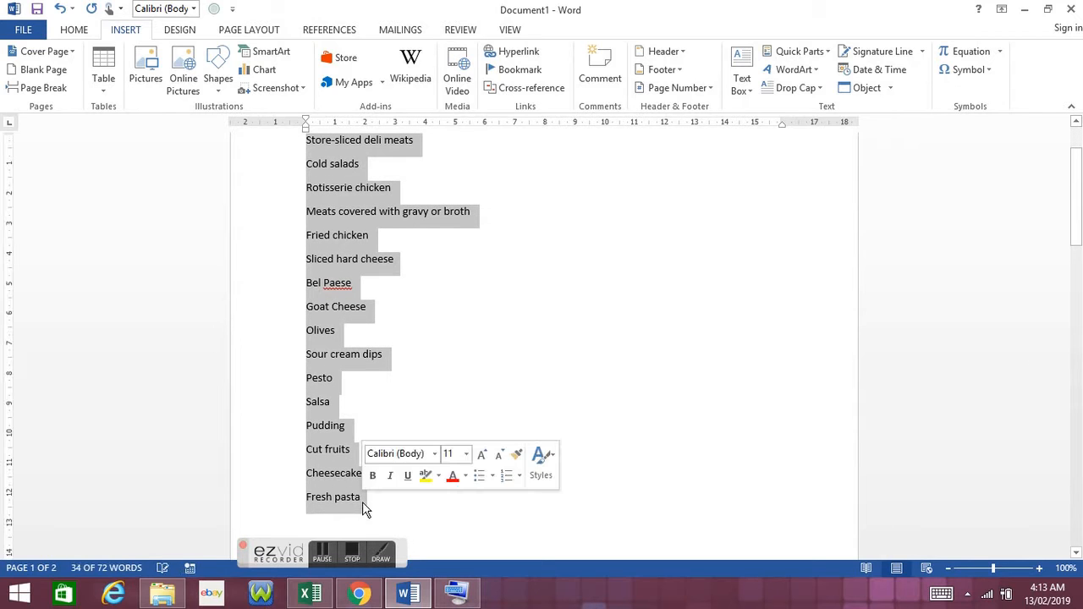
{"action": "left_click", "coordinate": [307, 594]}
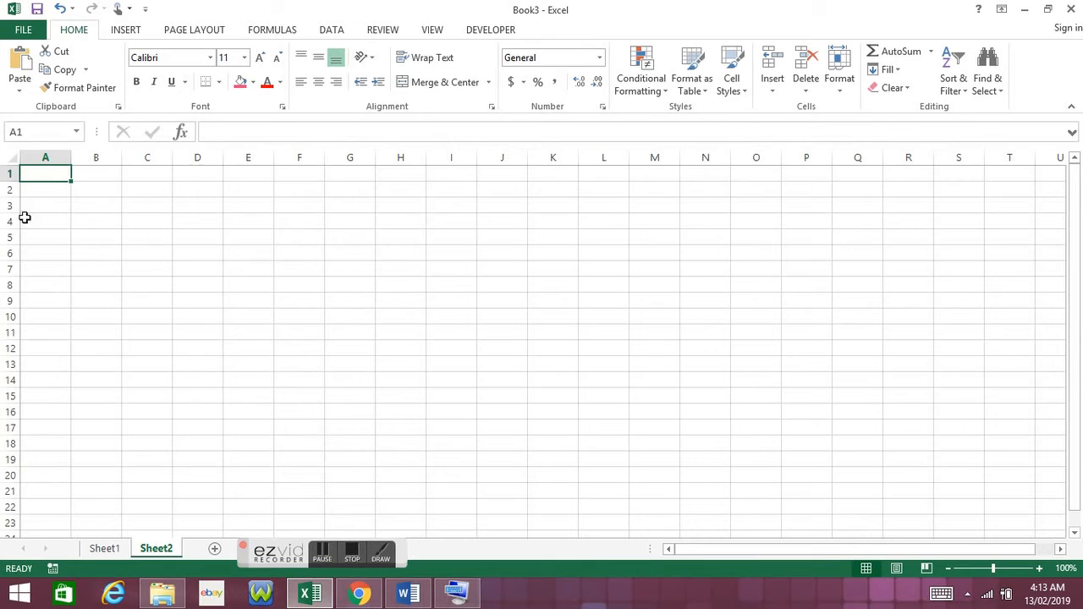
{"action": "key", "text": "ctrl+v"}
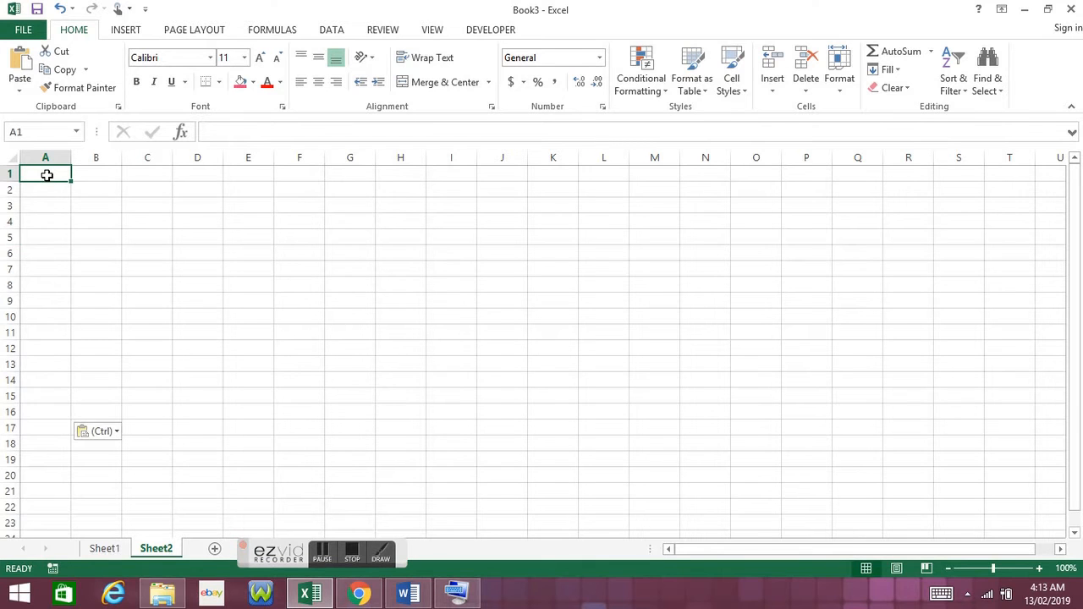
Widen column A on Sheet2 to fit the longest item name, and check the list's first and last cells, A1 and A16
{"action": "left_click_drag", "start_coordinate": [71, 157], "coordinate": [192, 168]}
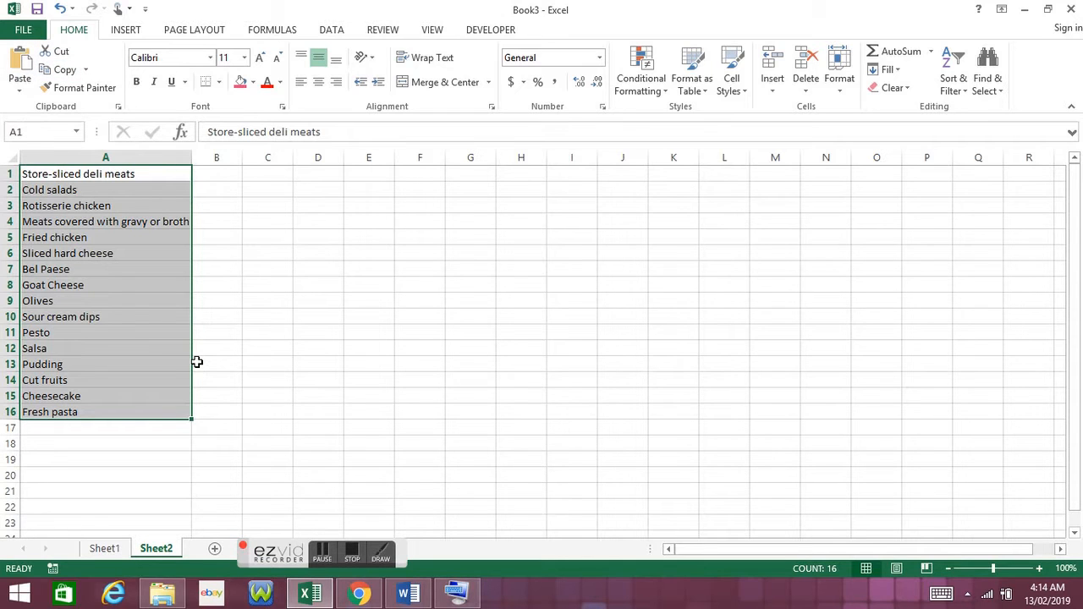
{"action": "left_click", "coordinate": [455, 595]}
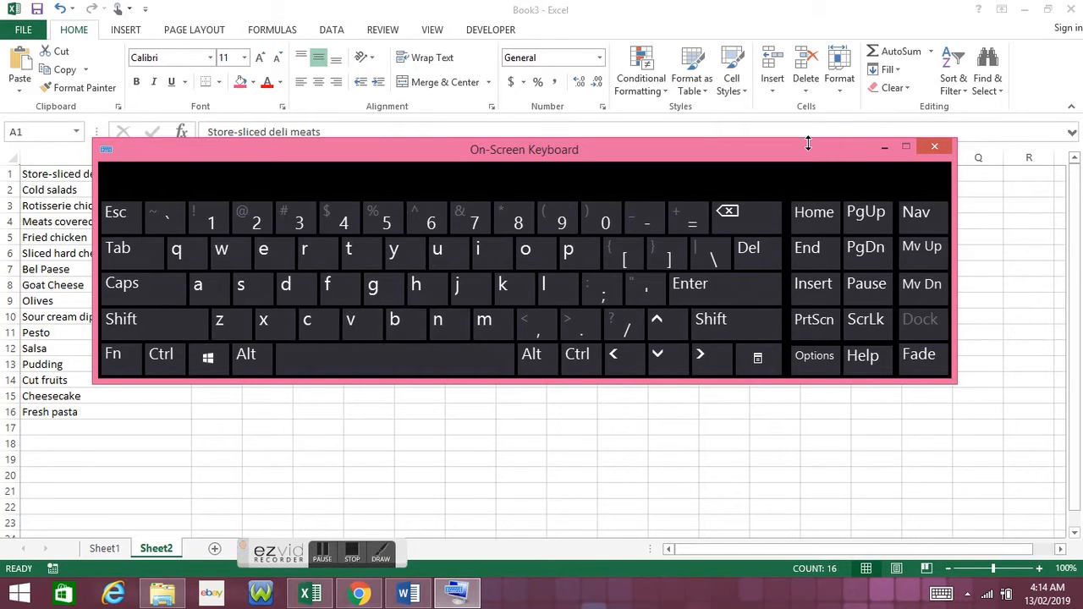
{"action": "left_click", "coordinate": [882, 148]}
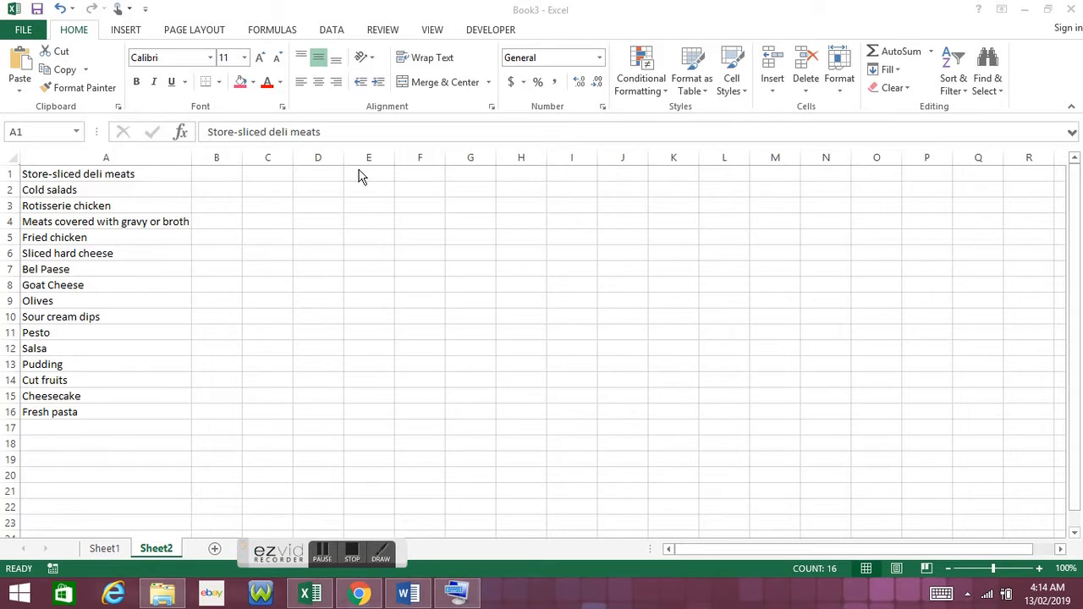
{"action": "key", "text": "ctrl+a"}
{"action": "left_click", "coordinate": [179, 171]}
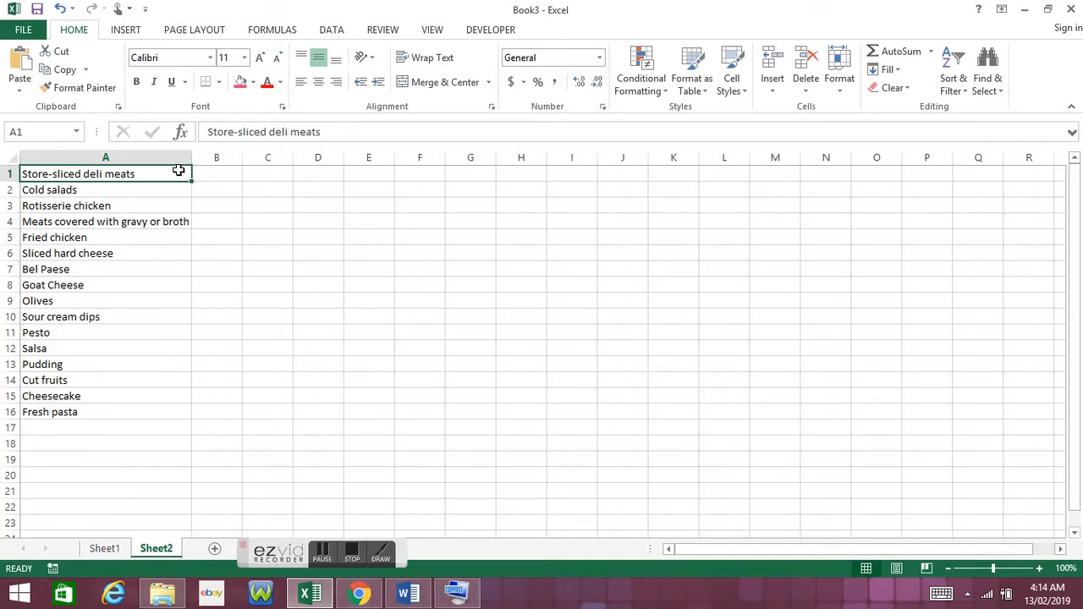
{"action": "left_click", "coordinate": [167, 410]}
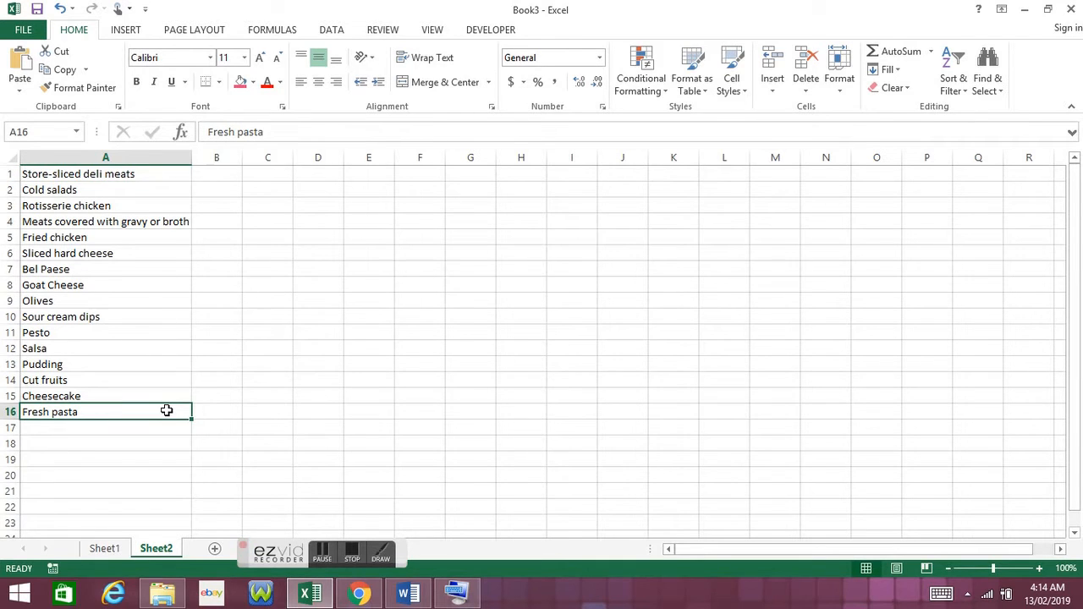
Add a List data validation to cell B2 on Sheet1, using cells A1 to A16 of Sheet2 as the source
{"action": "left_click", "coordinate": [103, 548]}
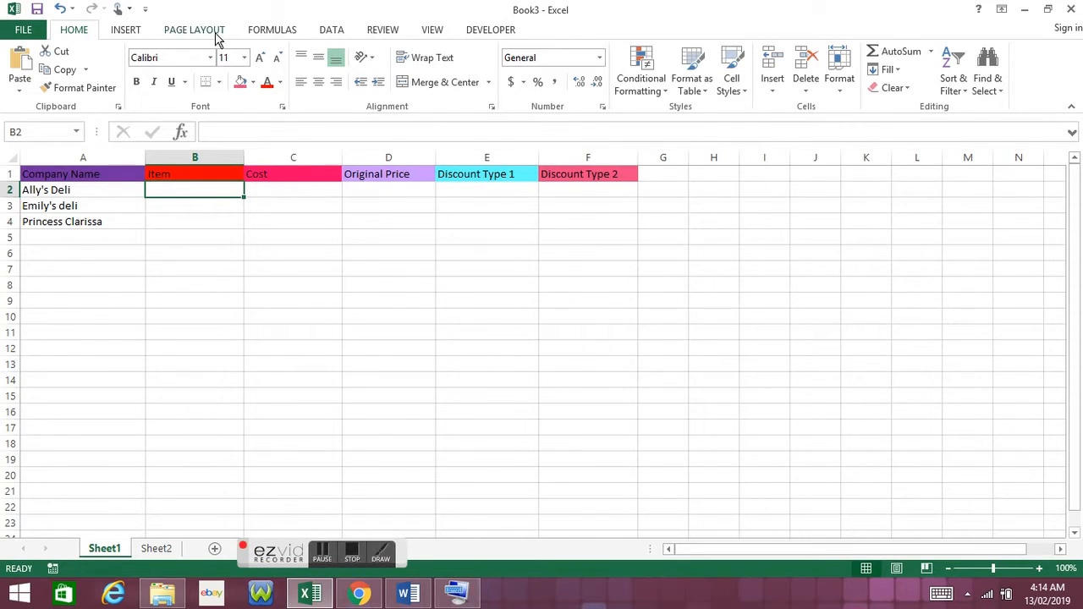
{"action": "left_click", "coordinate": [330, 34]}
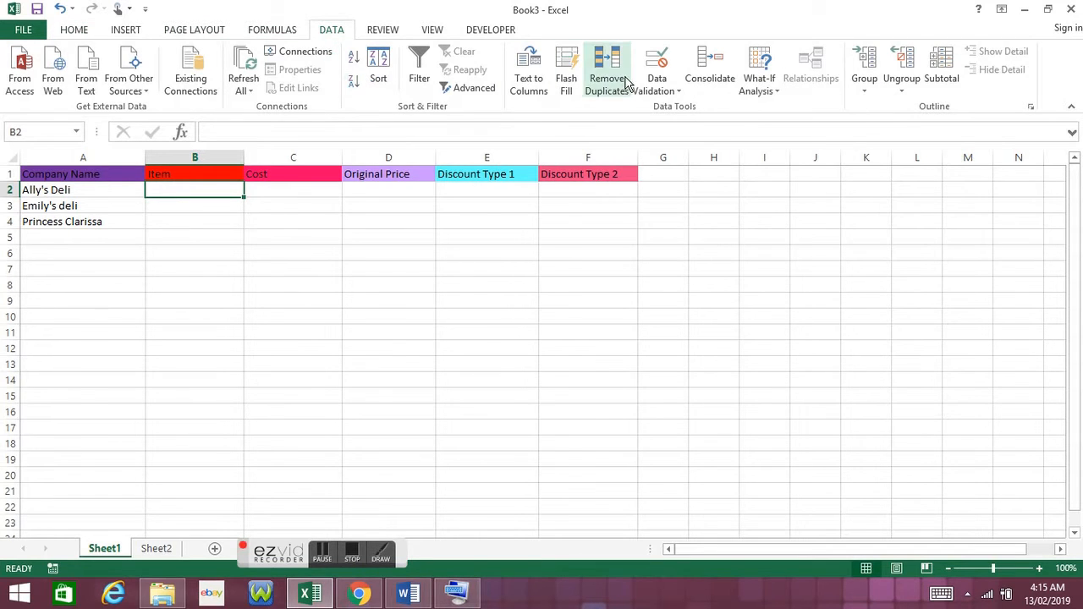
{"action": "left_click", "coordinate": [656, 86]}
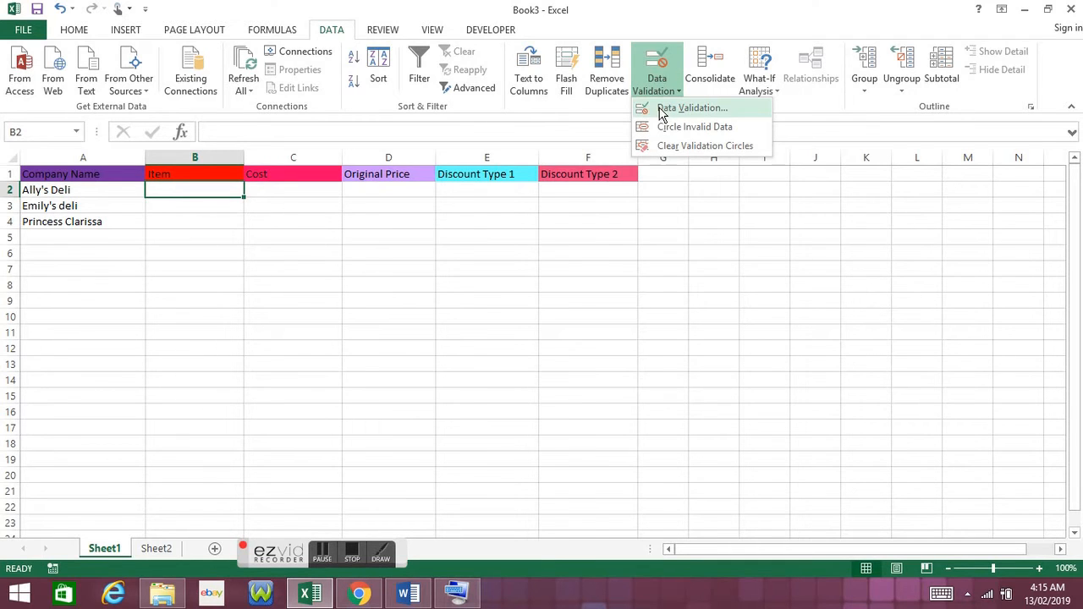
{"action": "left_click", "coordinate": [661, 110]}
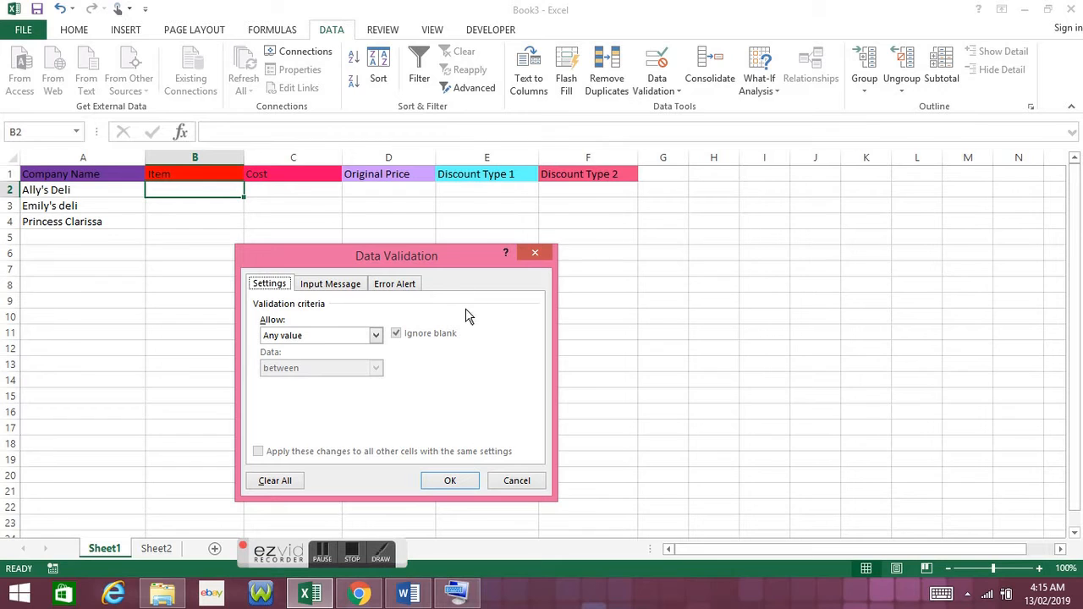
{"action": "left_click", "coordinate": [339, 338]}
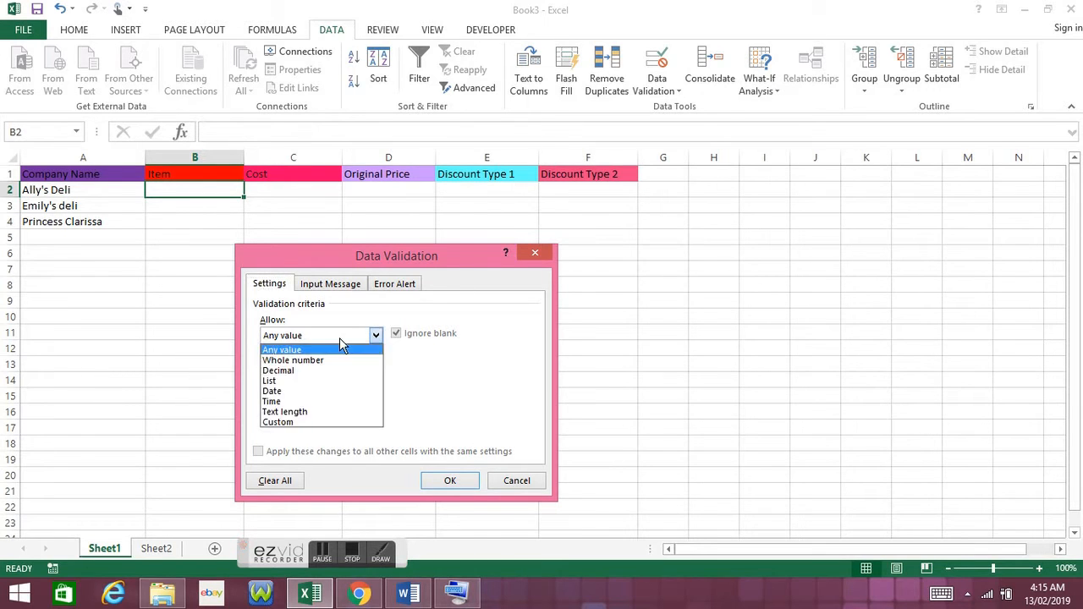
{"action": "left_click", "coordinate": [327, 382]}
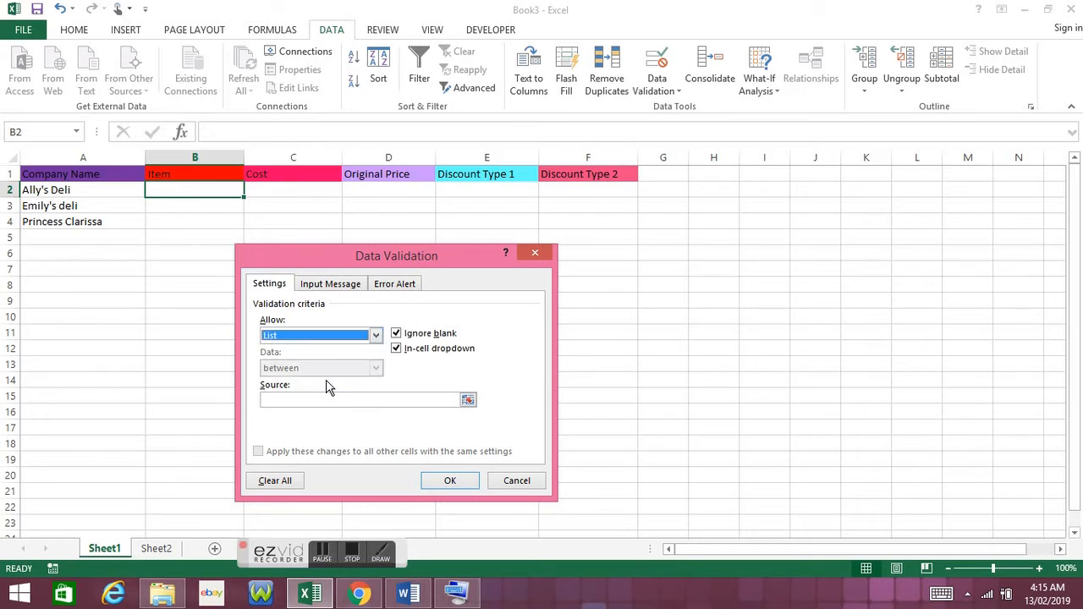
{"action": "left_click", "coordinate": [329, 400]}
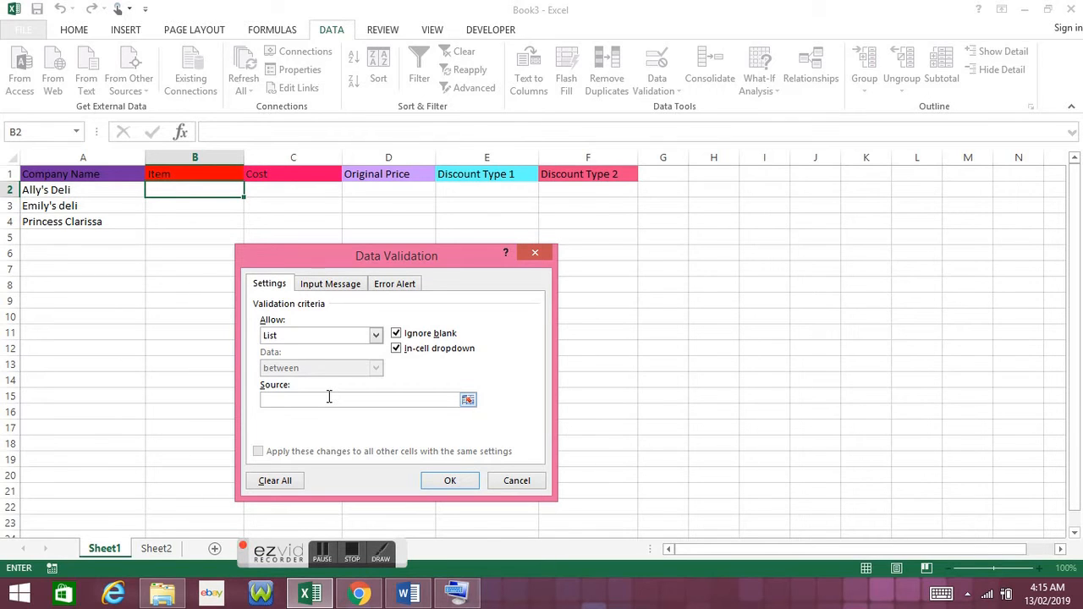
{"action": "type", "text": "=Sheet2!"}
{"action": "type", "text": "$a$1:$a"}
{"action": "type", "text": "16"}
{"action": "left_click", "coordinate": [462, 487]}
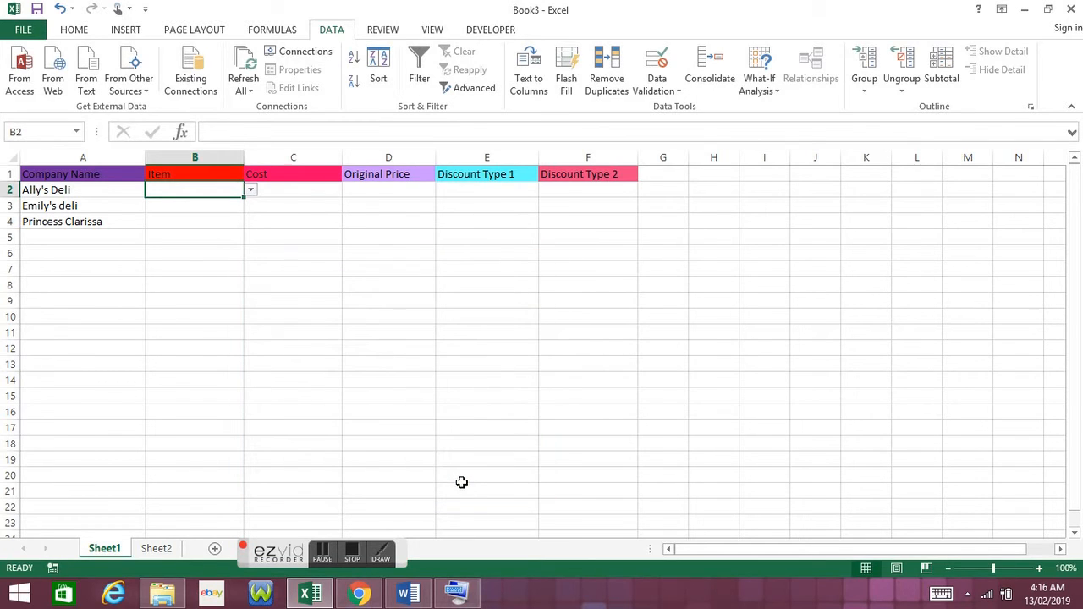
Look through the item dropdown in B2 without choosing an entry
{"action": "left_click", "coordinate": [254, 194]}
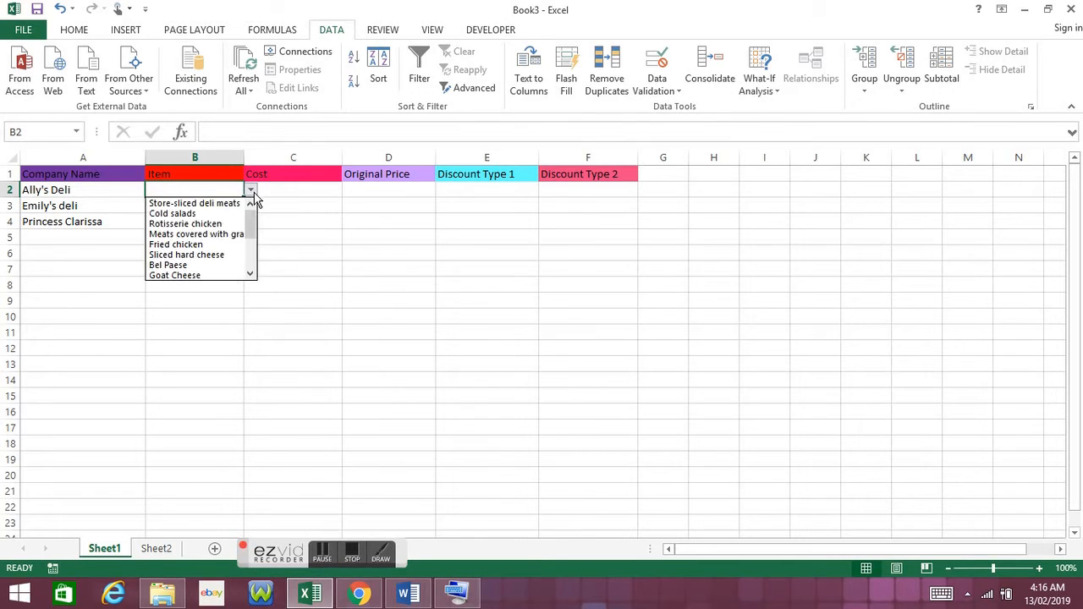
{"action": "mouse_move", "coordinate": [252, 218]}
{"action": "left_mouse_down"}
{"action": "mouse_move", "coordinate": [251, 258]}
{"action": "mouse_move", "coordinate": [255, 209]}
{"action": "left_mouse_up"}
{"action": "left_click", "coordinate": [275, 211]}
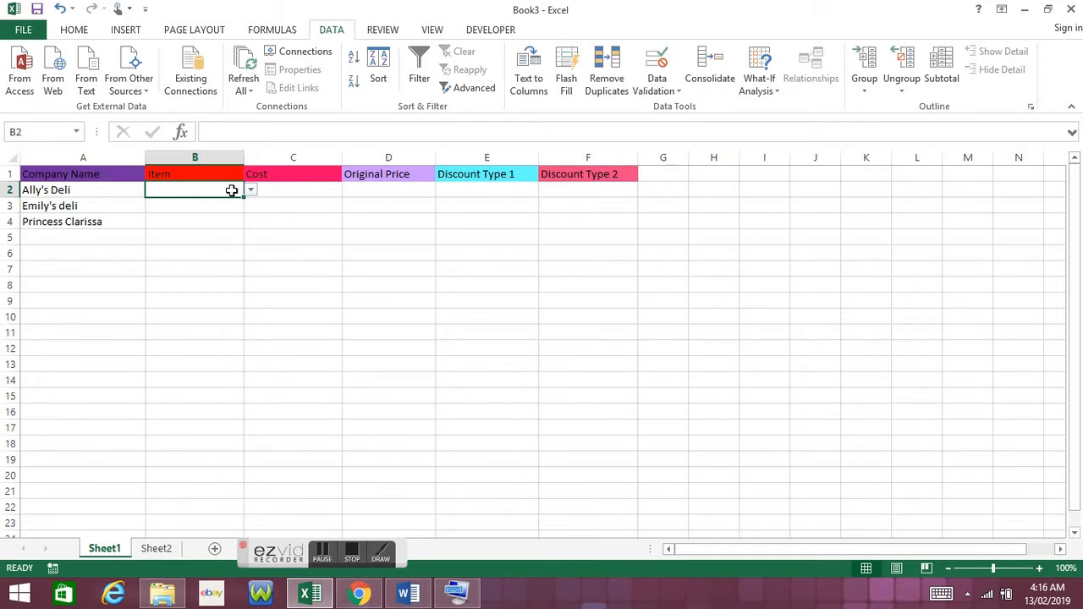
Copy the dropdown cell B2 into B3, and undo the paste
{"action": "key", "text": "ctrl+c"}
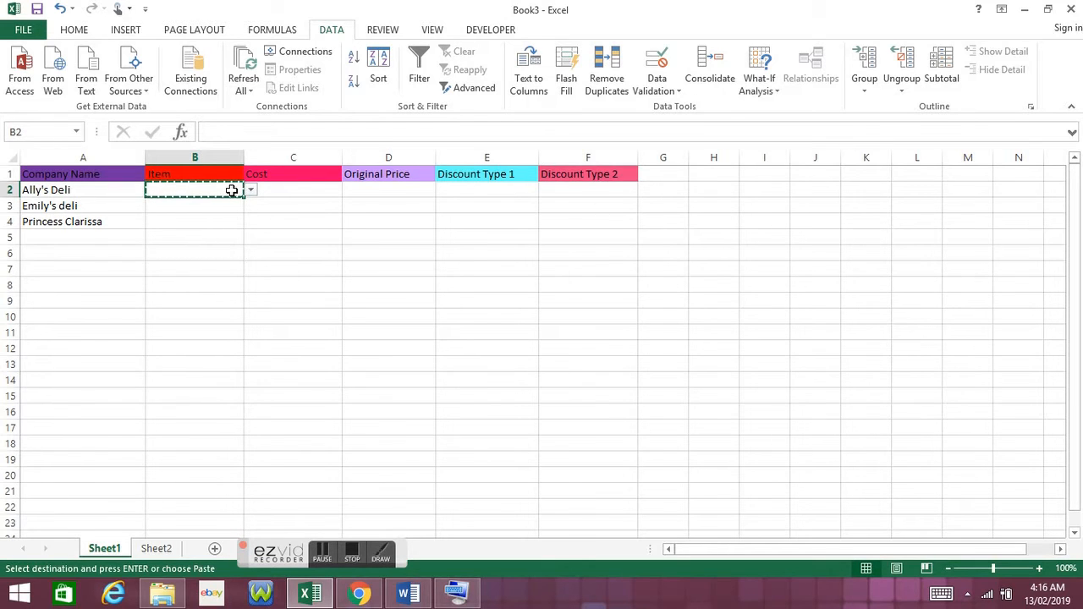
{"action": "key", "text": "Down"}
{"action": "key", "text": "ctrl+v"}
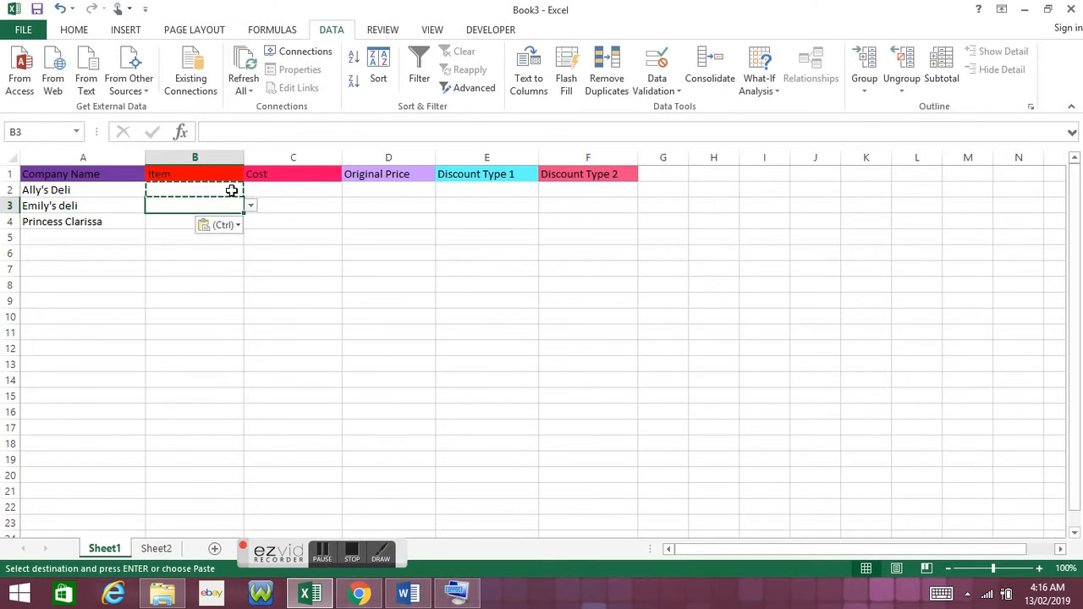
{"action": "key", "text": "ctrl+z"}
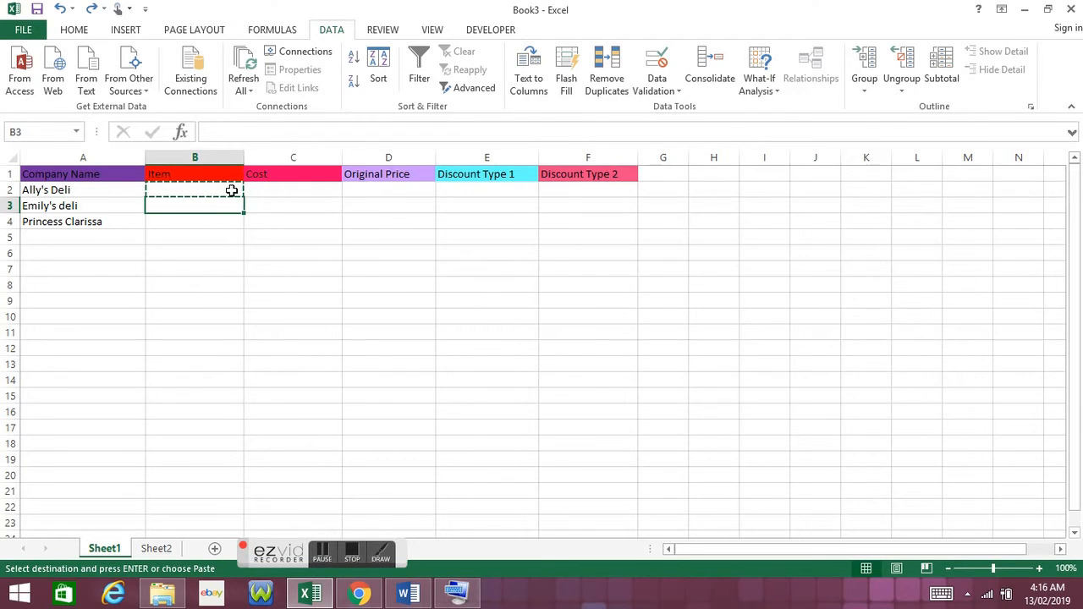
Fill the item dropdown from B2 down to B14, and check the list in B14
{"action": "left_click", "coordinate": [231, 190]}
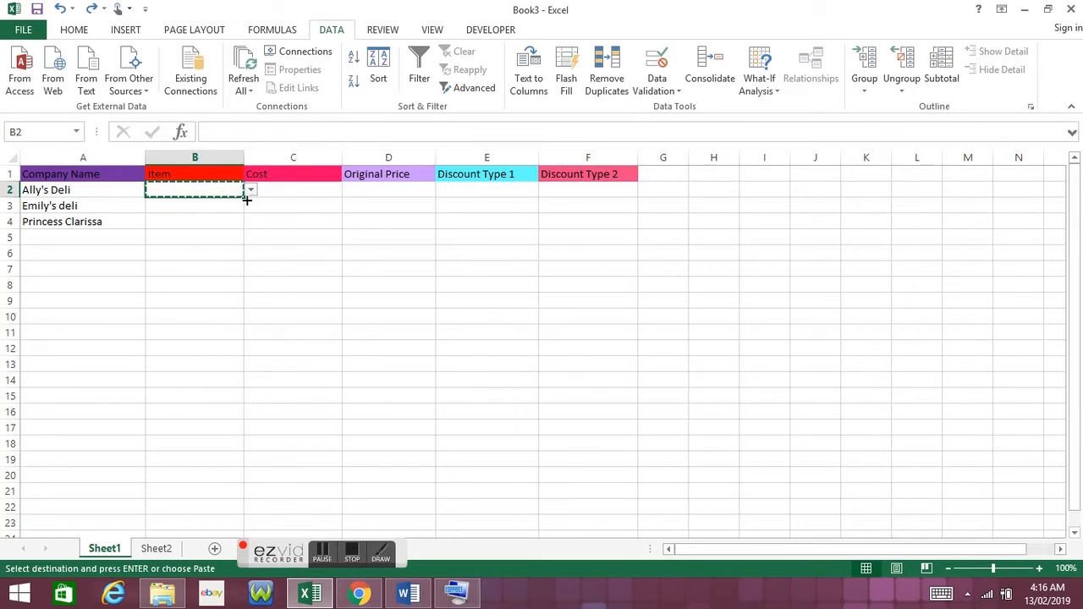
{"action": "left_click_drag", "start_coordinate": [244, 204], "coordinate": [239, 383]}
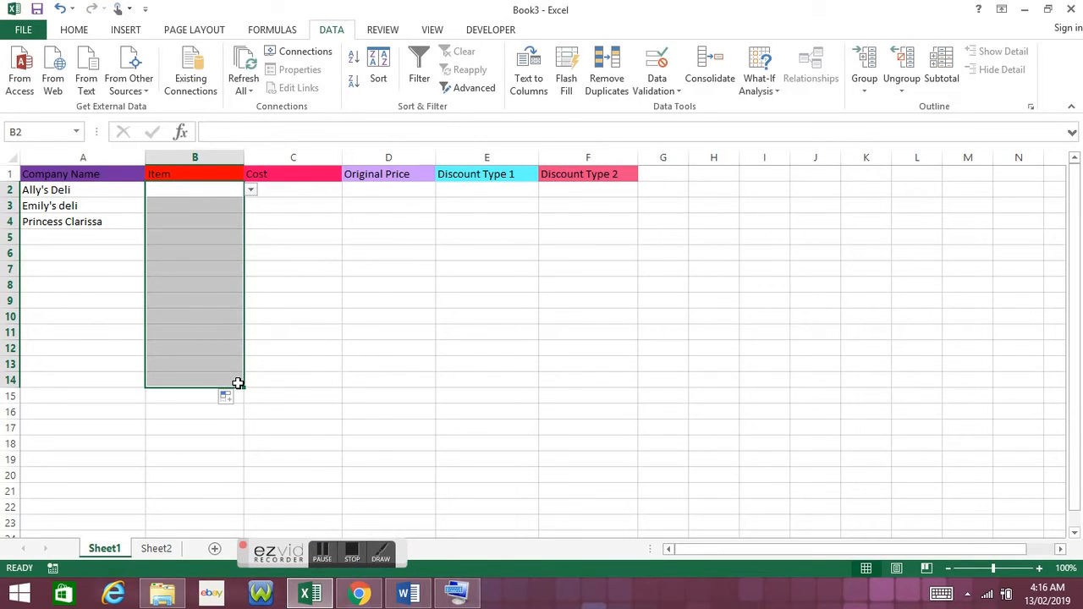
{"action": "left_click", "coordinate": [238, 383]}
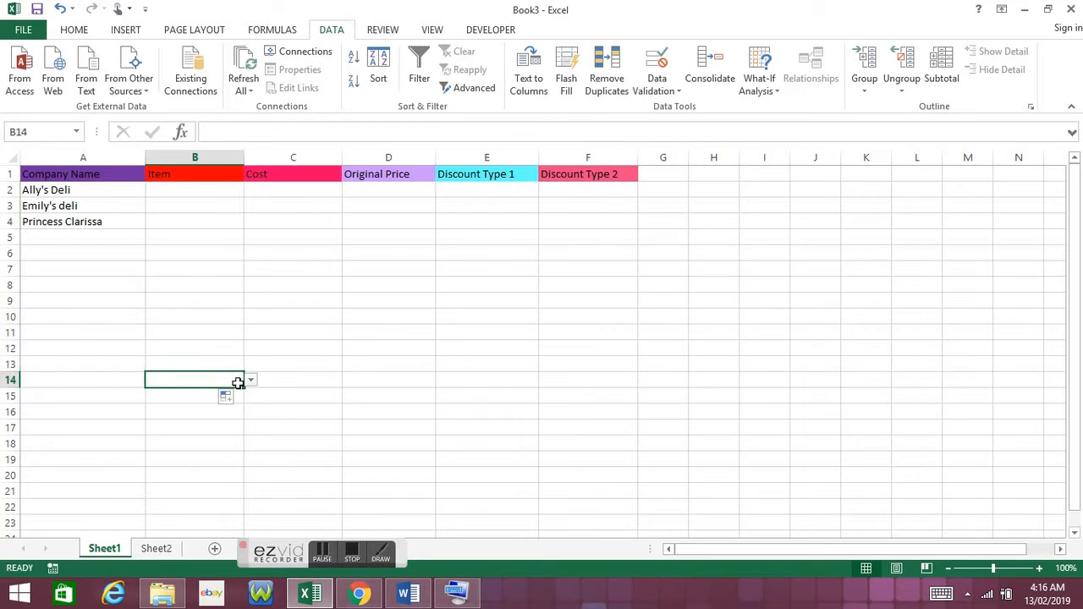
{"action": "left_click", "coordinate": [251, 382]}
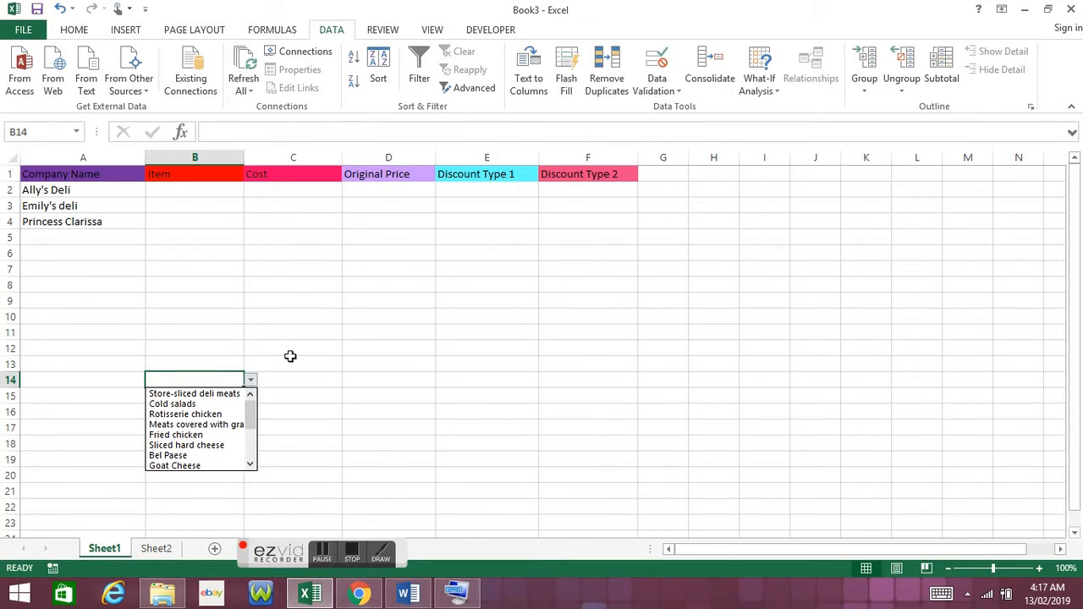
Close the item list in B14 and copy the whole two-column price table from the Word document
{"action": "key", "text": "Escape"}
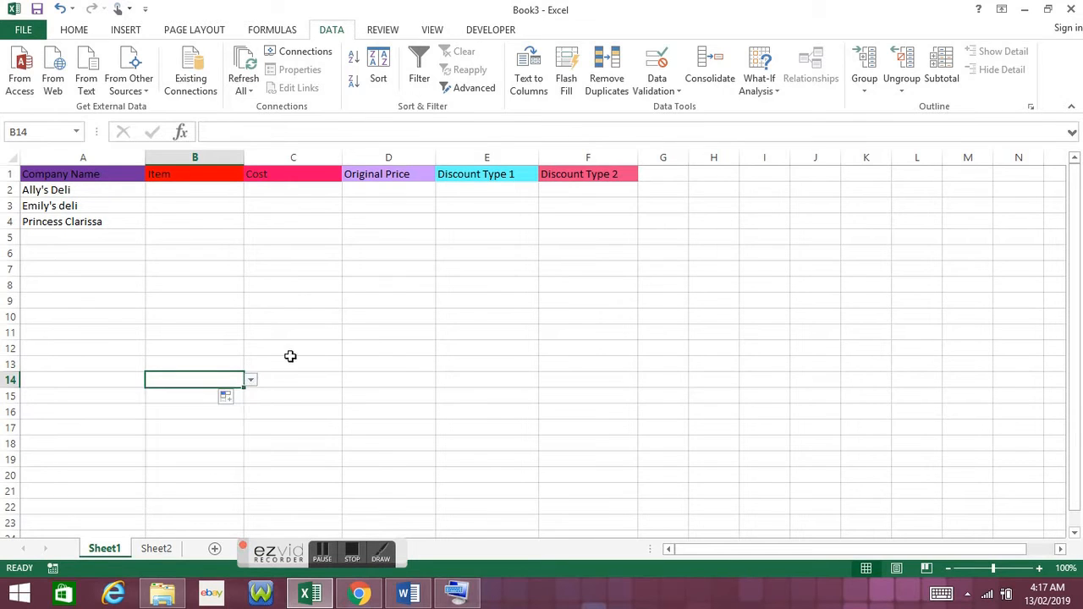
{"action": "left_click", "coordinate": [271, 191]}
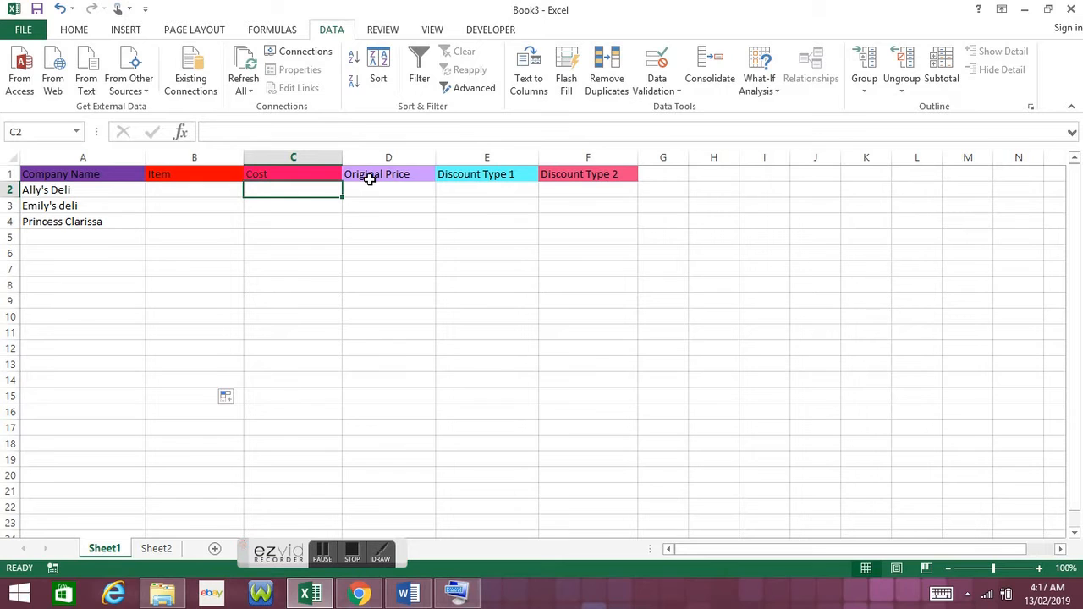
{"action": "left_click", "coordinate": [408, 595]}
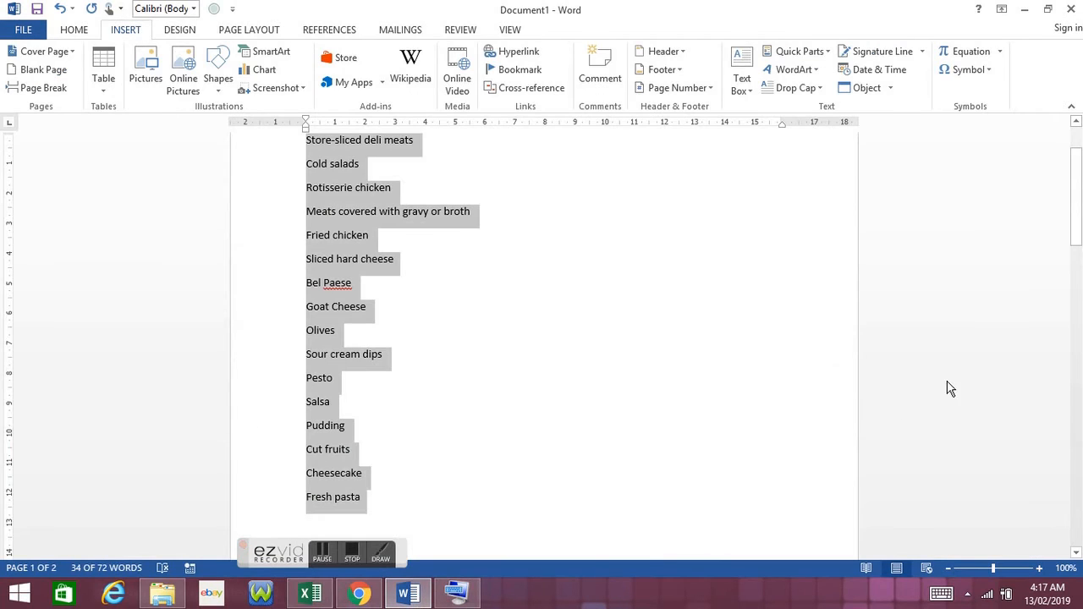
{"action": "left_click_drag", "start_coordinate": [1074, 229], "coordinate": [1074, 400]}
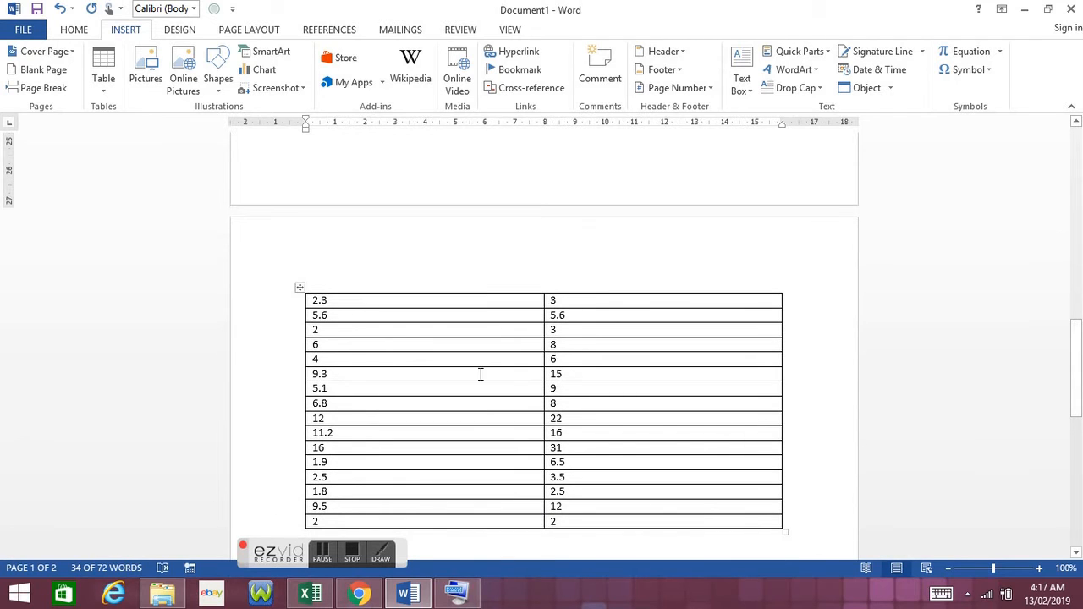
{"action": "left_click", "coordinate": [463, 299]}
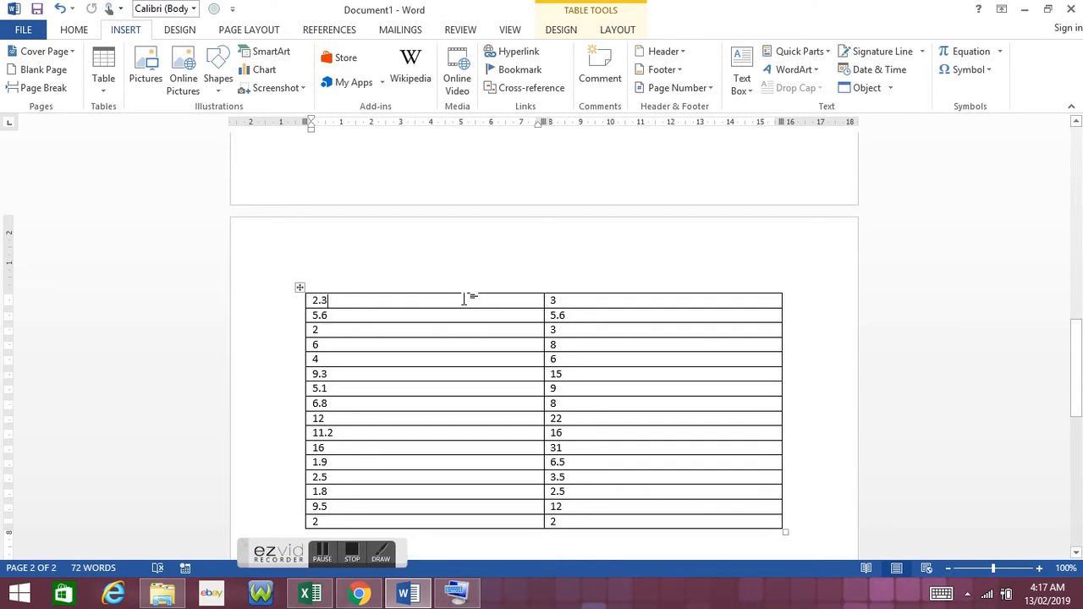
{"action": "left_click", "coordinate": [623, 301]}
{"action": "left_click", "coordinate": [513, 313]}
{"action": "left_click", "coordinate": [563, 316]}
{"action": "key", "text": "BackSpace"}
{"action": "type", "text": "6"}
{"action": "left_click", "coordinate": [536, 329]}
{"action": "left_click", "coordinate": [572, 329]}
{"action": "left_click_drag", "start_coordinate": [565, 522], "coordinate": [317, 288]}
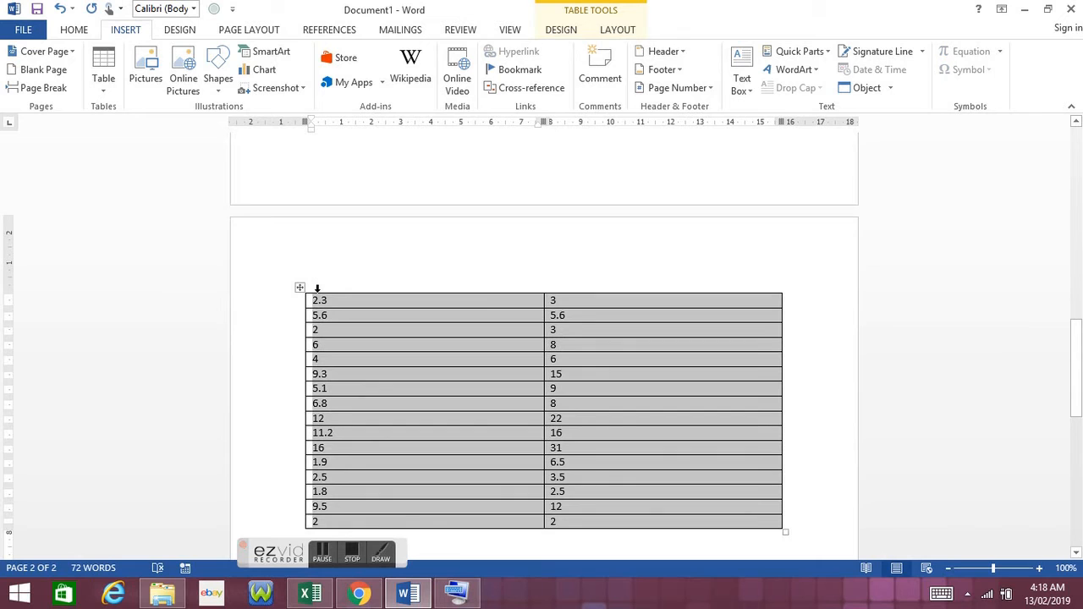
Paste the price table into Sheet2 of the Excel workbook starting at B1, and format its values as dollar Accounting amounts
{"action": "left_click", "coordinate": [310, 592]}
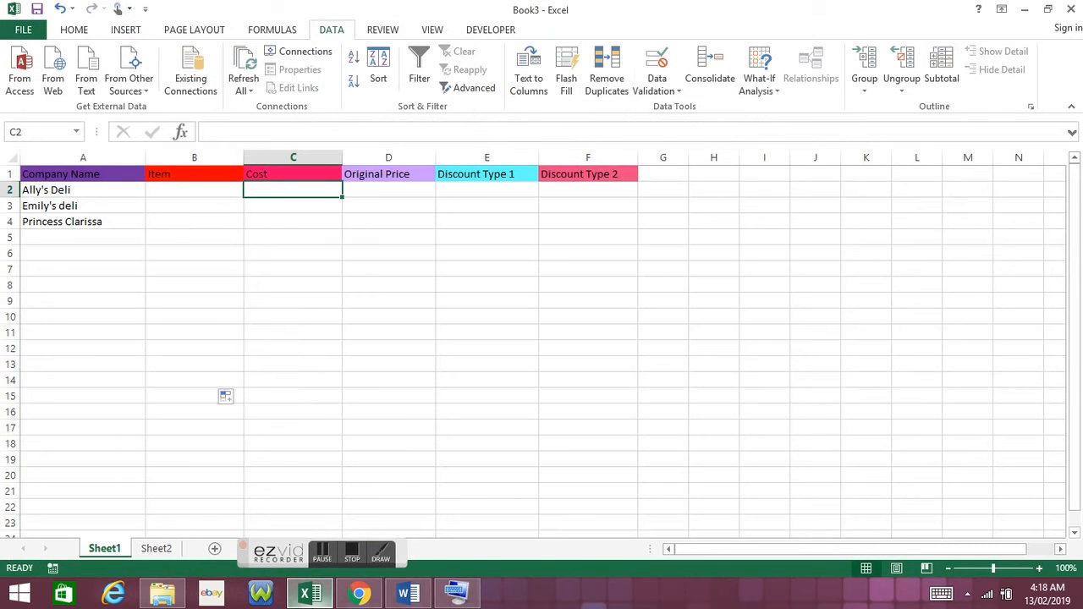
{"action": "left_click", "coordinate": [156, 548]}
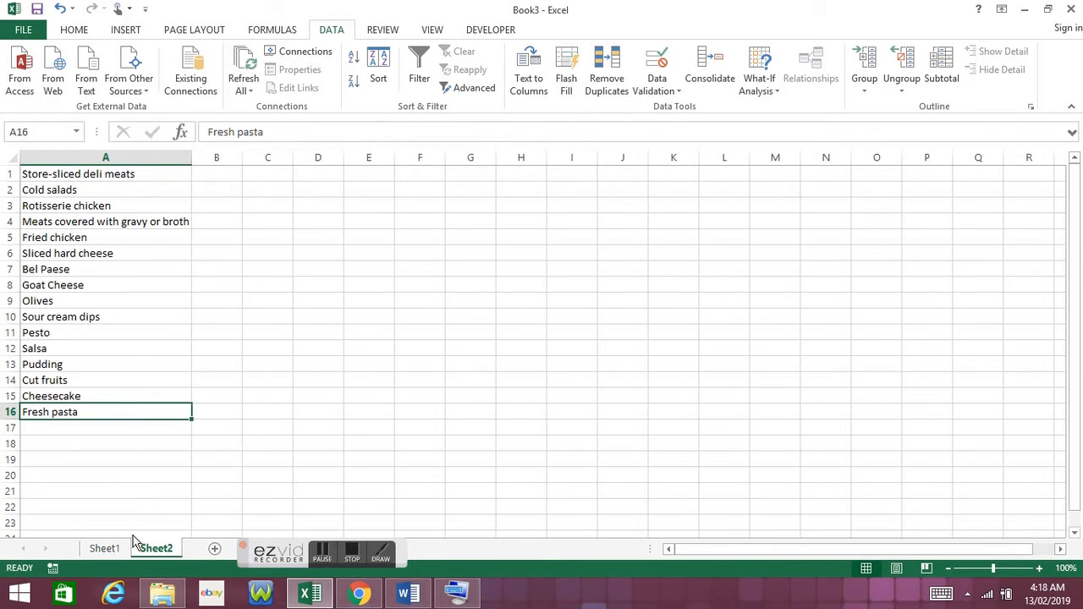
{"action": "left_click", "coordinate": [217, 177]}
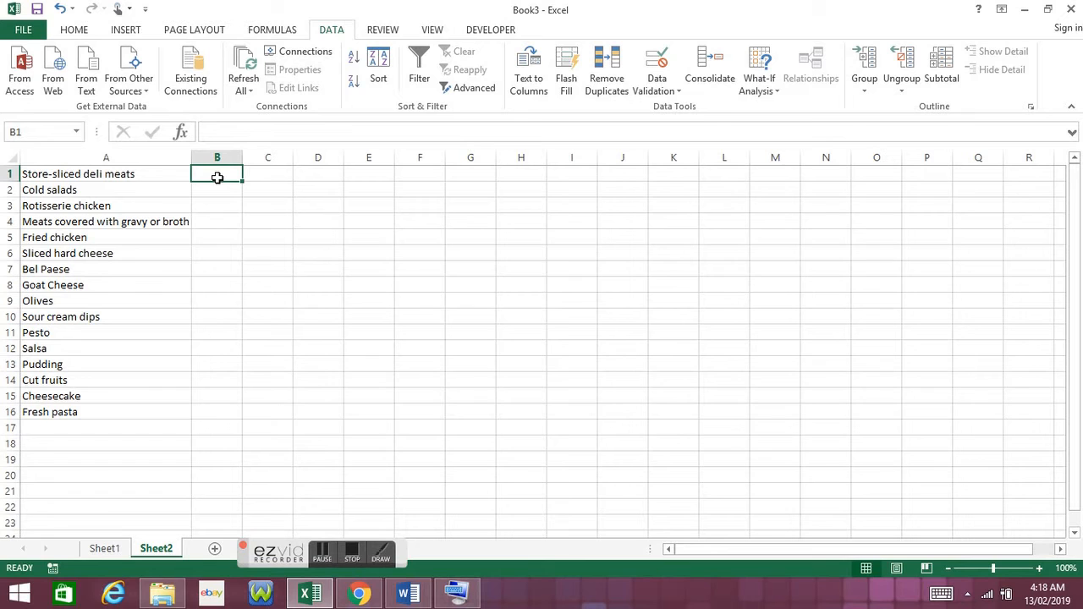
{"action": "key", "text": "ctrl+v"}
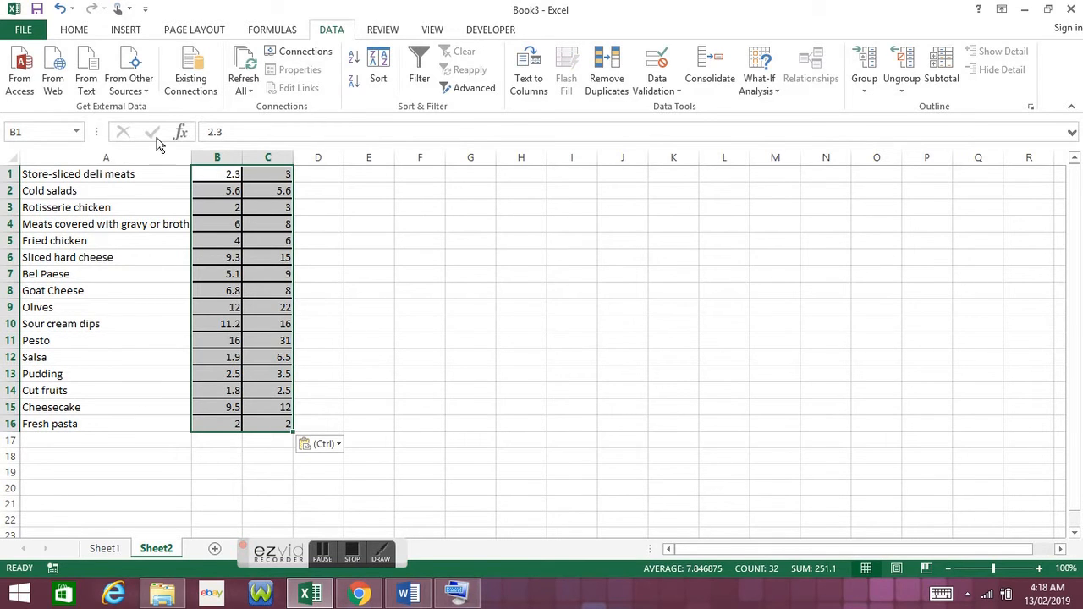
{"action": "left_click", "coordinate": [75, 36]}
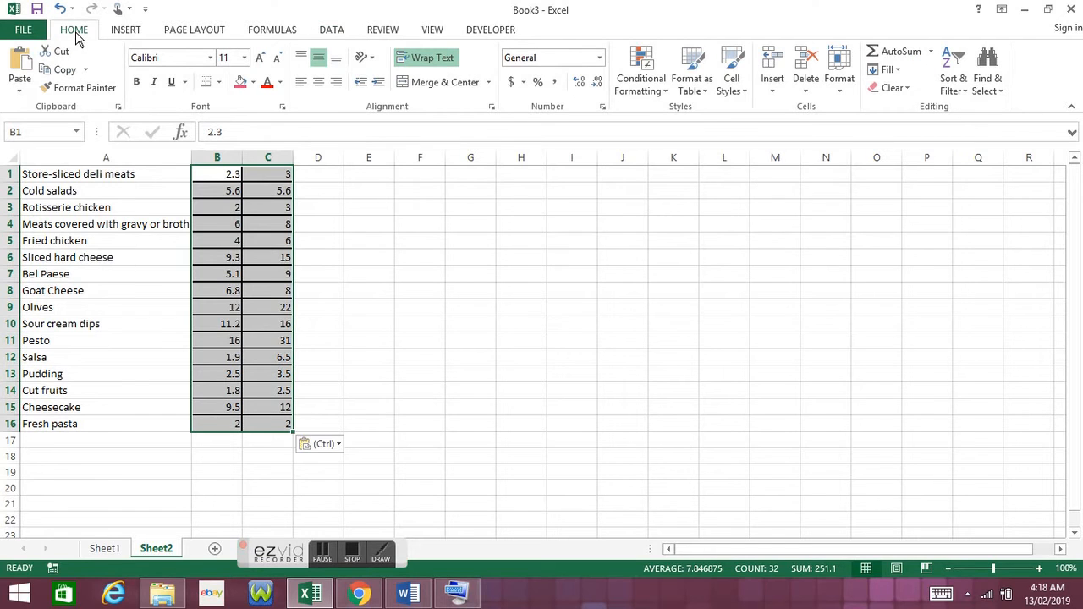
{"action": "left_click", "coordinate": [511, 84]}
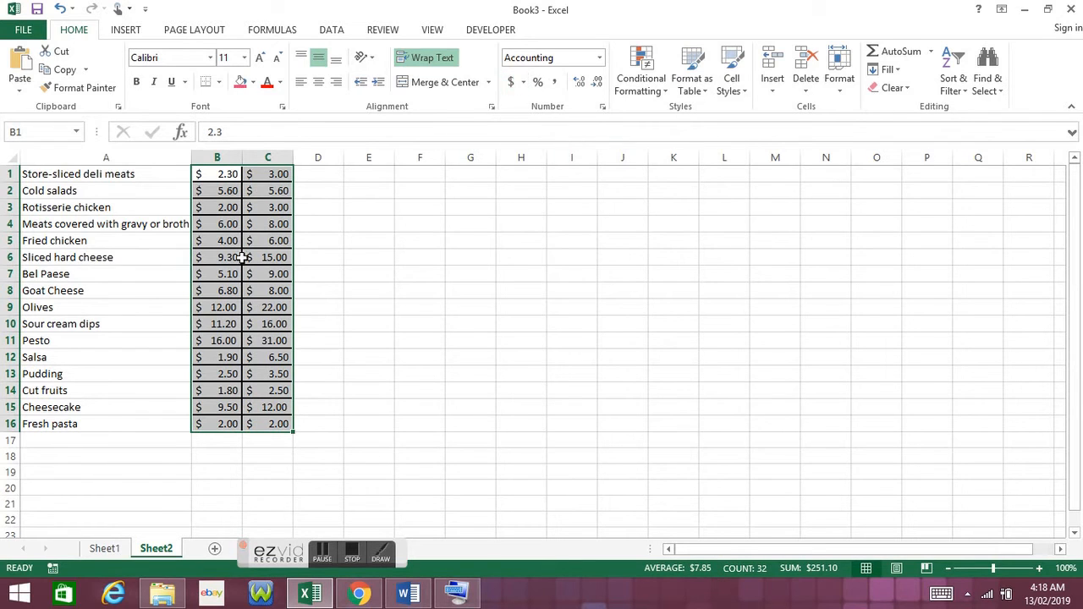
Check the item dropdown in B2 on Sheet1 without choosing an entry, and select C2
{"action": "left_click", "coordinate": [105, 550]}
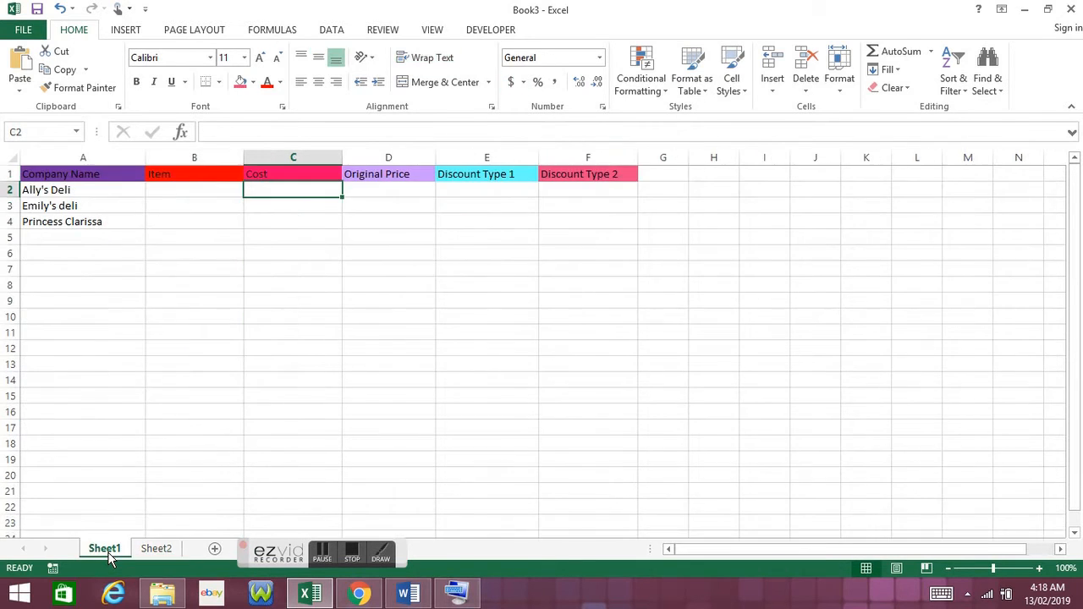
{"action": "left_click", "coordinate": [239, 189]}
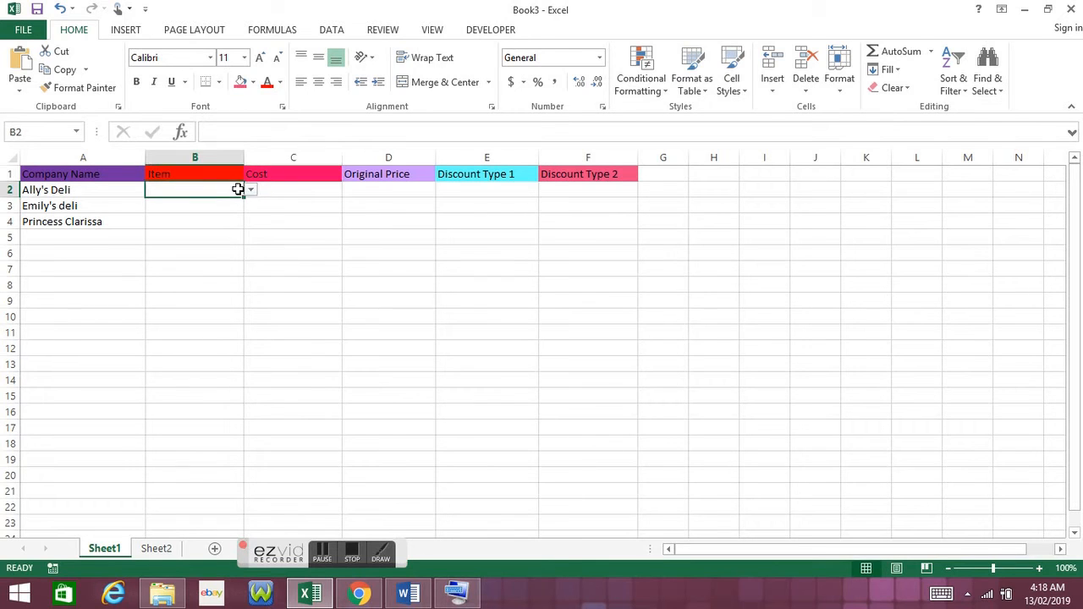
{"action": "left_click", "coordinate": [250, 191]}
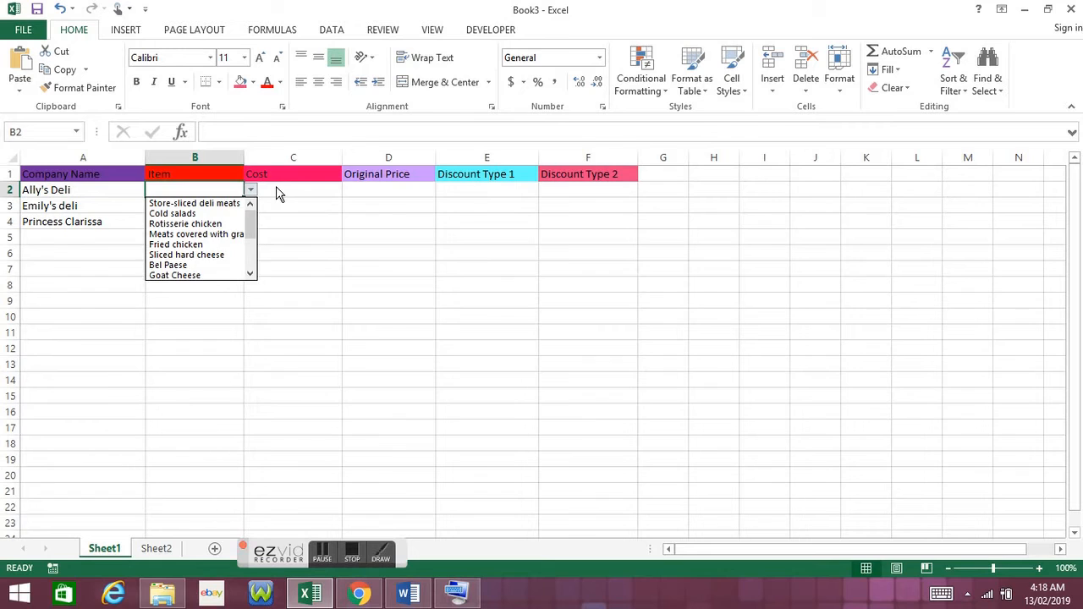
{"action": "left_click", "coordinate": [276, 189]}
{"action": "left_click", "coordinate": [275, 188]}
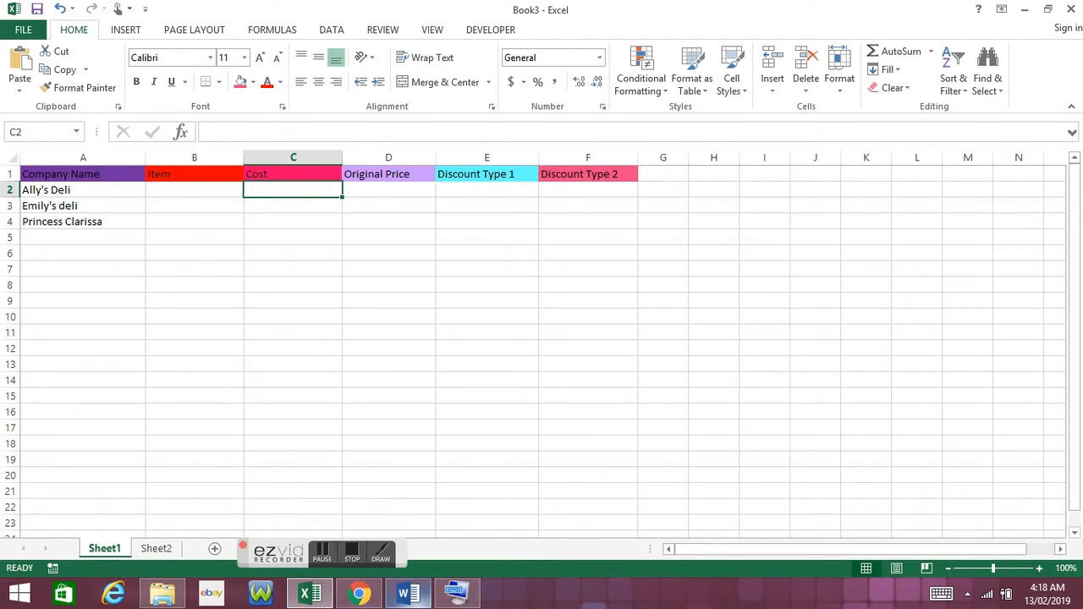
Switch to Word and copy the sample formula IF(B2=Sheet2!$A$1, Sheet2!$B$1) below the price table
{"action": "mouse_move", "coordinate": [407, 593]}
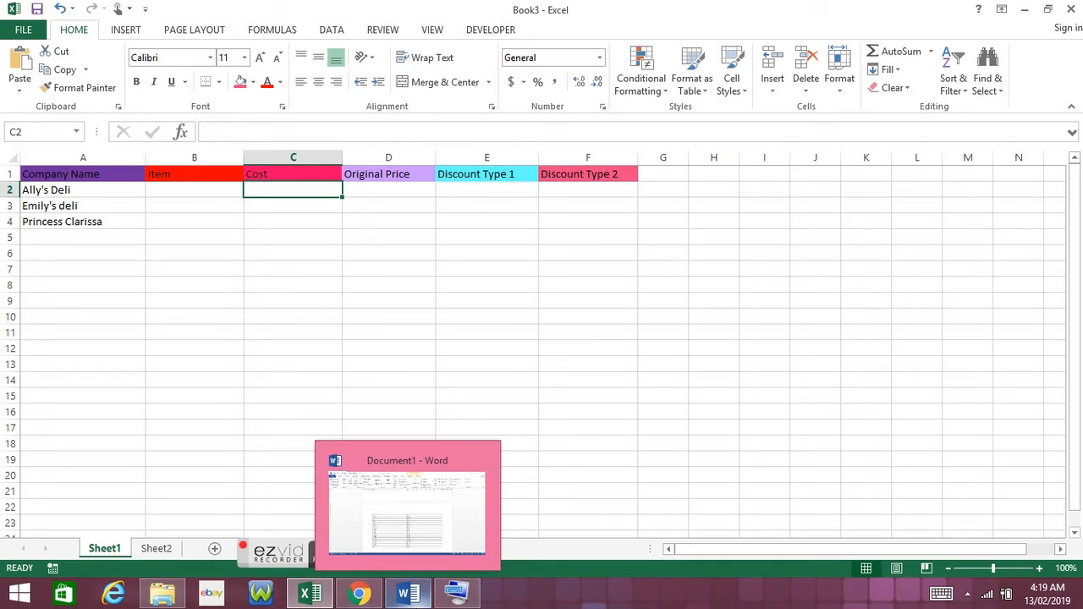
{"action": "left_click", "coordinate": [407, 593]}
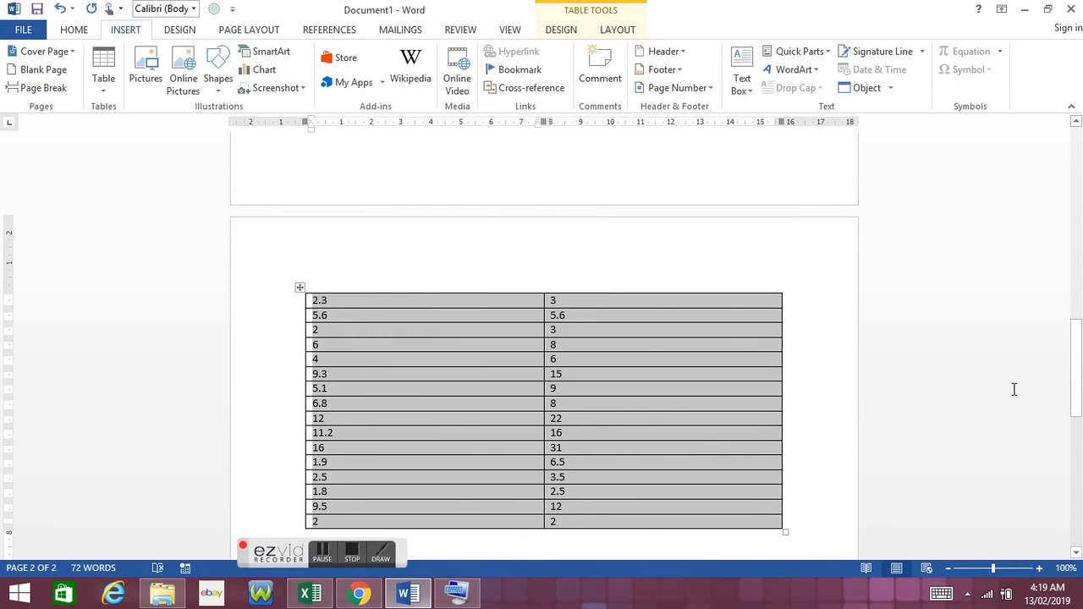
{"action": "left_click_drag", "start_coordinate": [1079, 375], "coordinate": [1078, 406]}
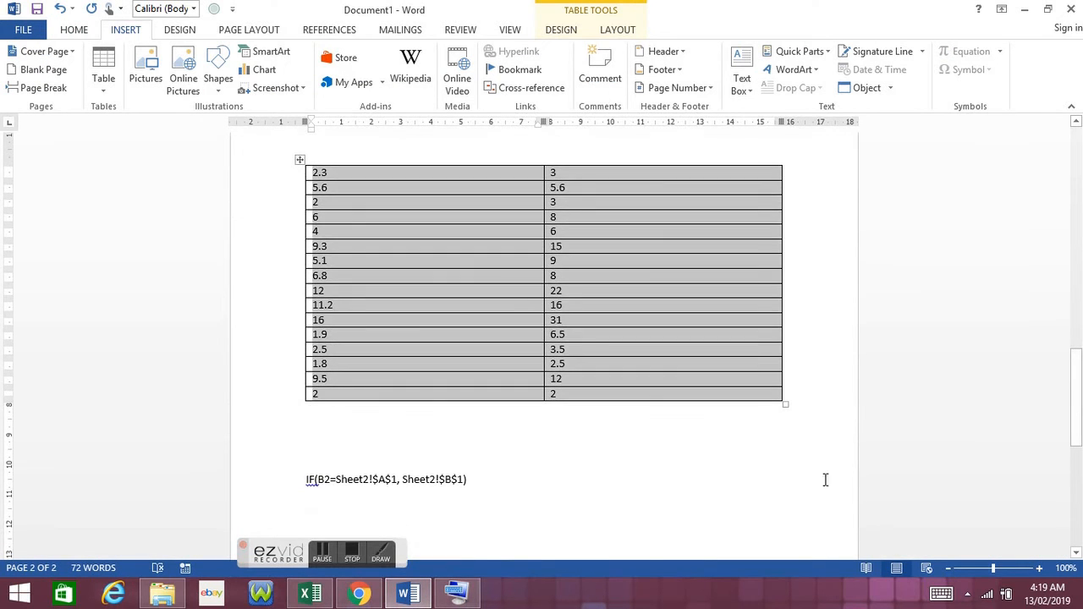
{"action": "left_click", "coordinate": [484, 482]}
{"action": "left_click_drag", "start_coordinate": [420, 484], "coordinate": [307, 484]}
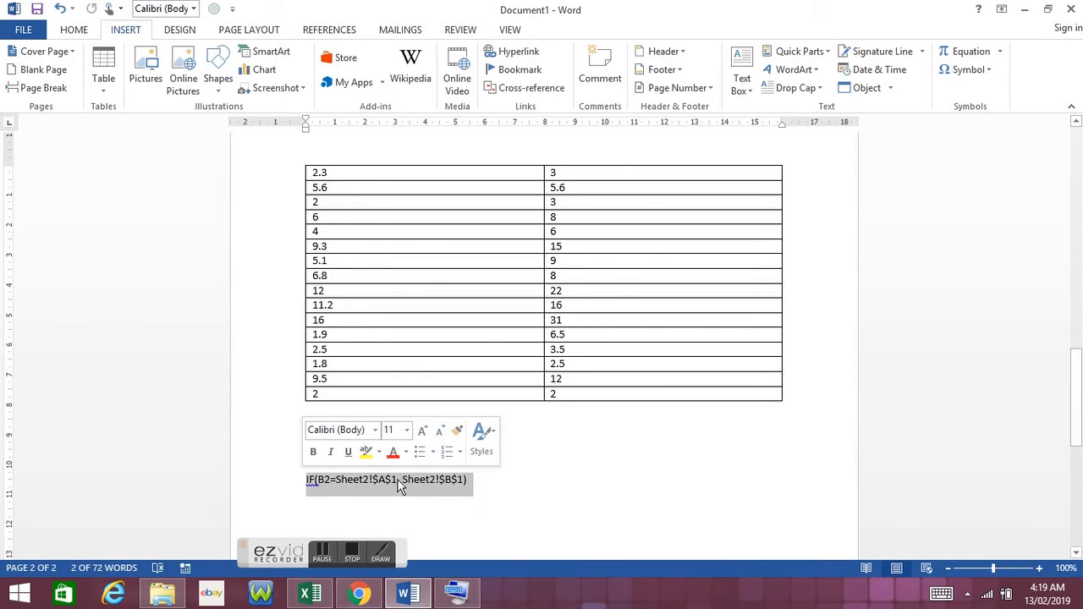
{"action": "left_click", "coordinate": [469, 482]}
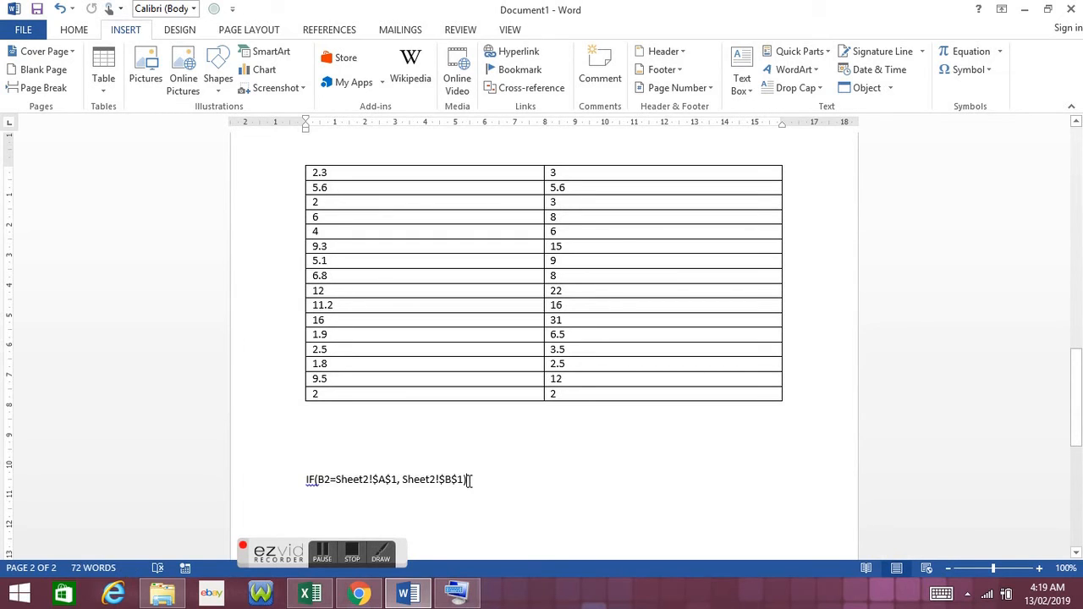
{"action": "left_click_drag", "start_coordinate": [470, 481], "coordinate": [295, 481]}
{"action": "key", "text": "ctrl+c"}
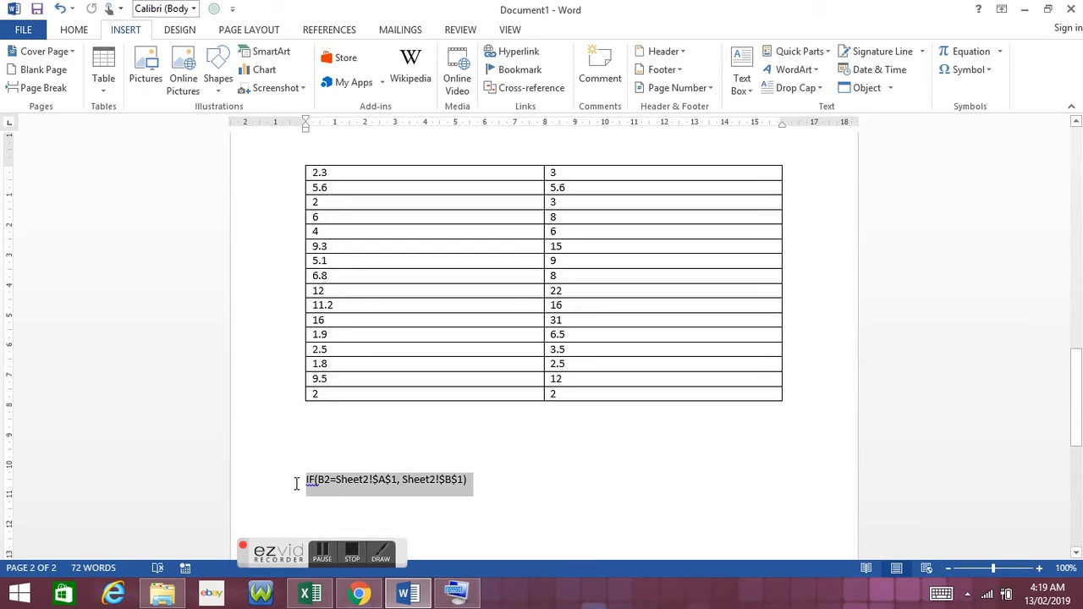
Add a comma after the sample formula and paste four copies of the formula behind it
{"action": "left_click", "coordinate": [475, 479]}
{"action": "type", "text": ","}
{"action": "key", "text": "ctrl+v"}
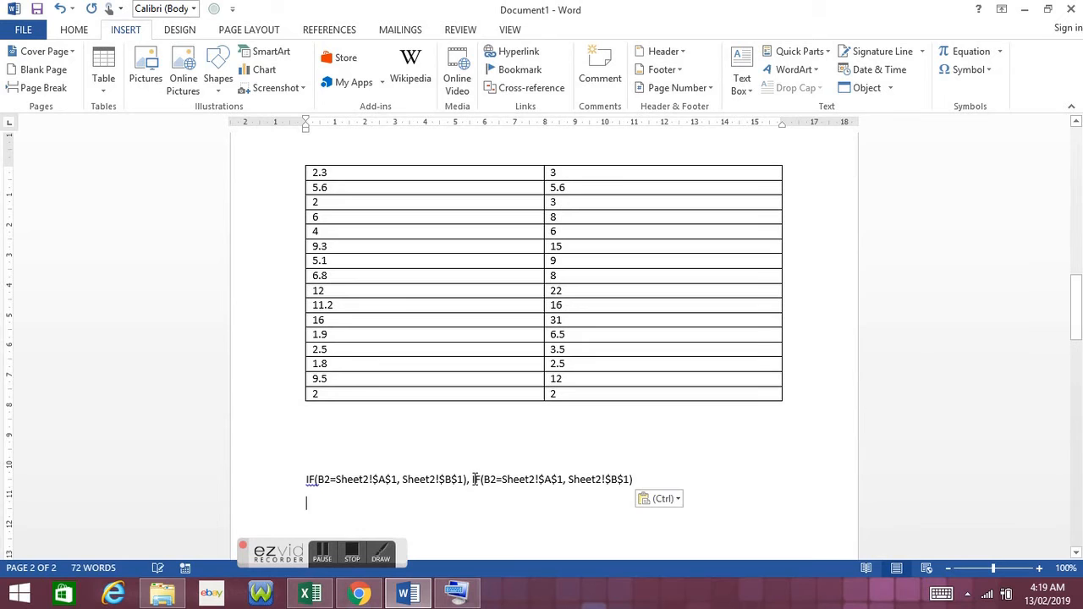
{"action": "key", "text": "ctrl+v"}
{"action": "key", "text": "ctrl+v"}
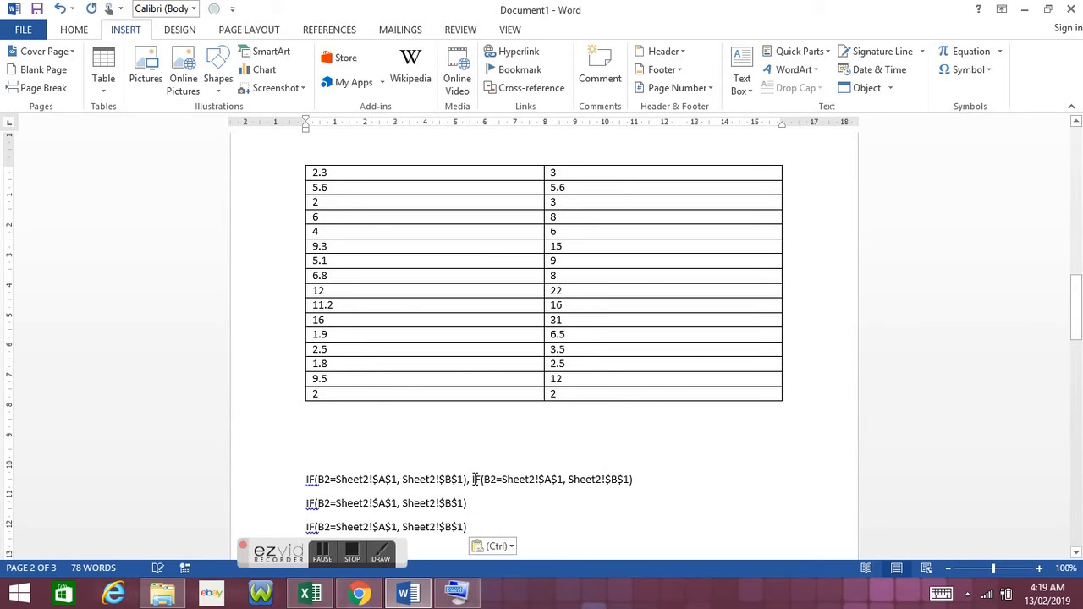
{"action": "key", "text": "ctrl+v"}
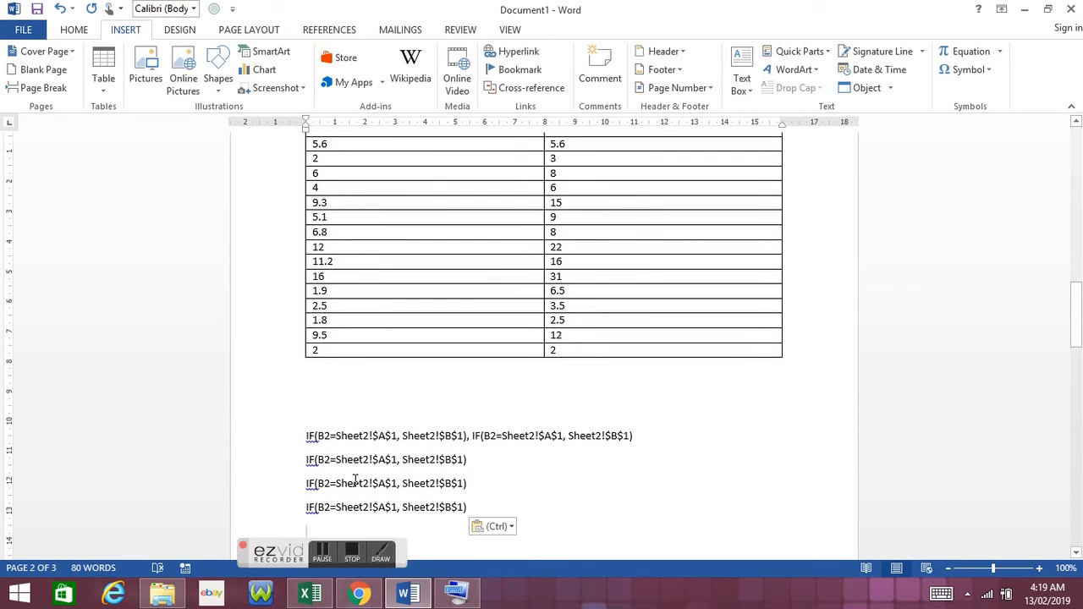
Remove the paragraph breaks between the pasted IF formulas so they run on as a single paragraph
{"action": "left_click", "coordinate": [304, 483]}
{"action": "key", "text": "BackSpace"}
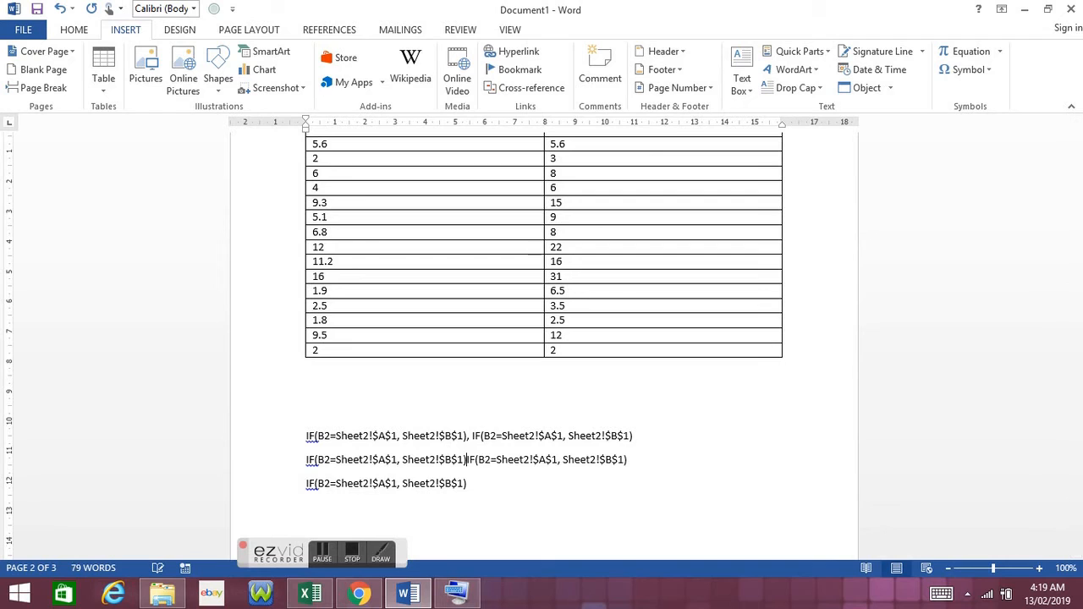
{"action": "key", "text": "BackSpace"}
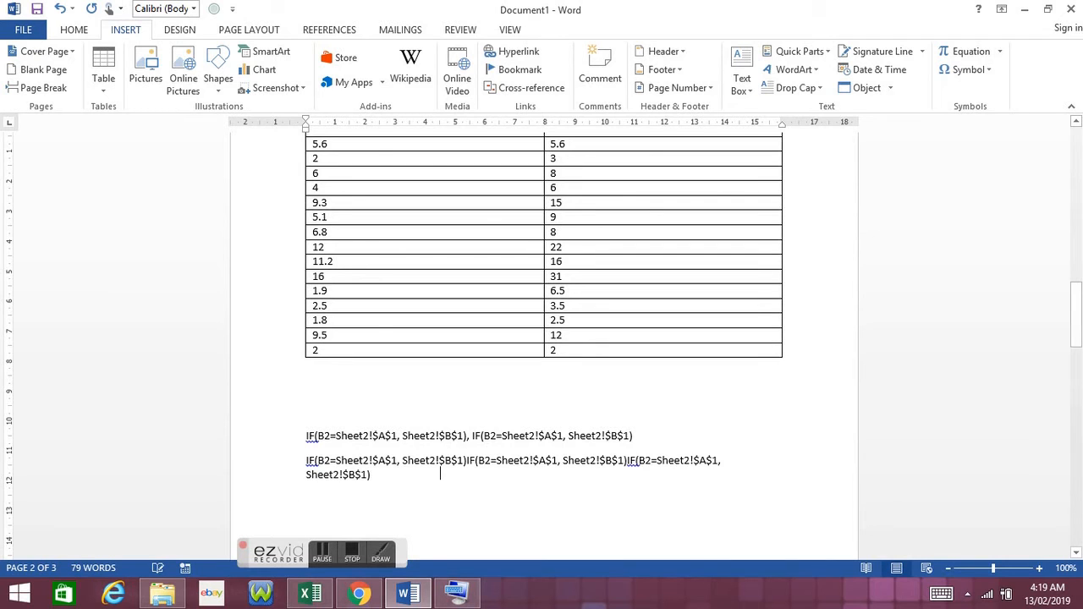
{"action": "left_click", "coordinate": [304, 461]}
{"action": "key", "text": "BackSpace"}
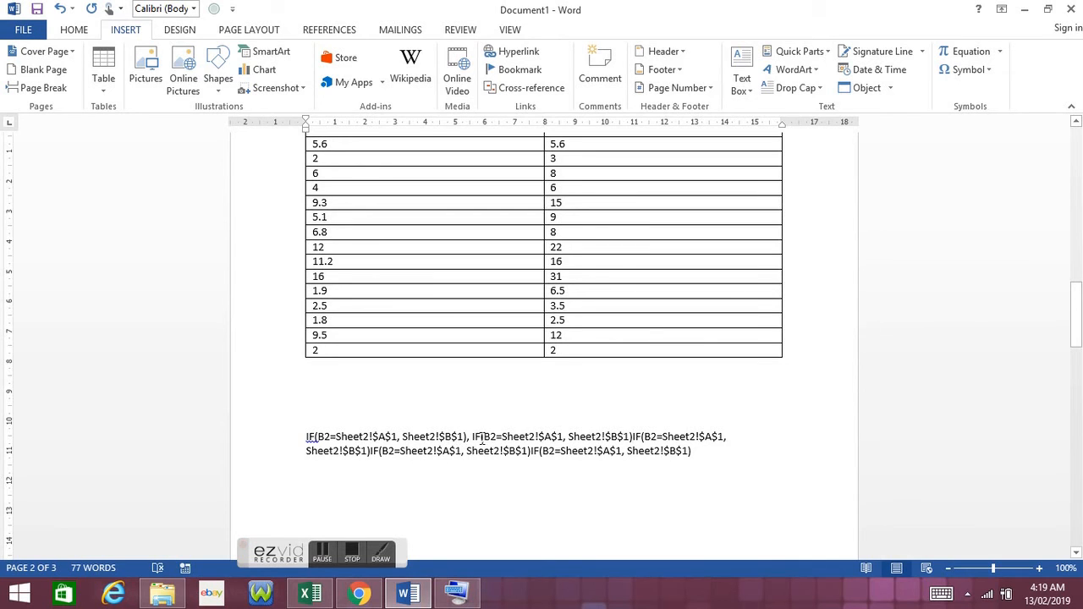
Change the references in the second IF to Sheet2!$A$2 and Sheet2!$B$2
{"action": "left_click", "coordinate": [563, 436]}
{"action": "key", "text": "BackSpace"}
{"action": "type", "text": "2"}
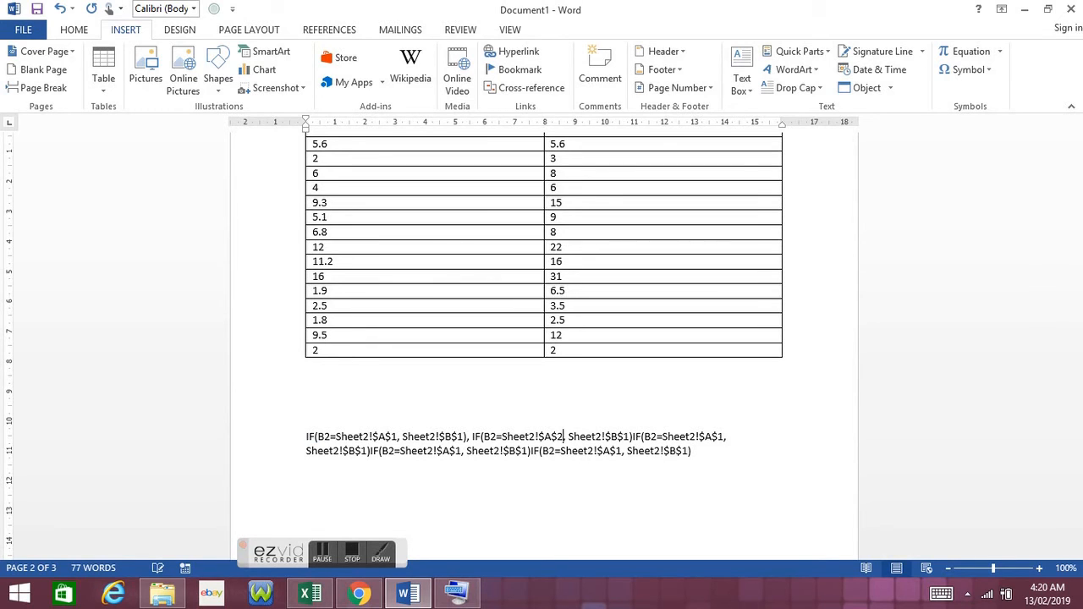
{"action": "left_click", "coordinate": [629, 436]}
{"action": "key", "text": "BackSpace"}
{"action": "type", "text": "2"}
Change the third IF's references to Sheet2!$A$3 and Sheet2!$B$3, and the fourth IF's first reference to Sheet2!$A$4
{"action": "left_click", "coordinate": [725, 437]}
{"action": "key", "text": "BackSpace"}
{"action": "type", "text": "3"}
{"action": "left_click", "coordinate": [365, 454]}
{"action": "key", "text": "BackSpace"}
{"action": "type", "text": "3"}
{"action": "left_click", "coordinate": [460, 455]}
{"action": "key", "text": "BackSpace"}
{"action": "type", "text": "4"}
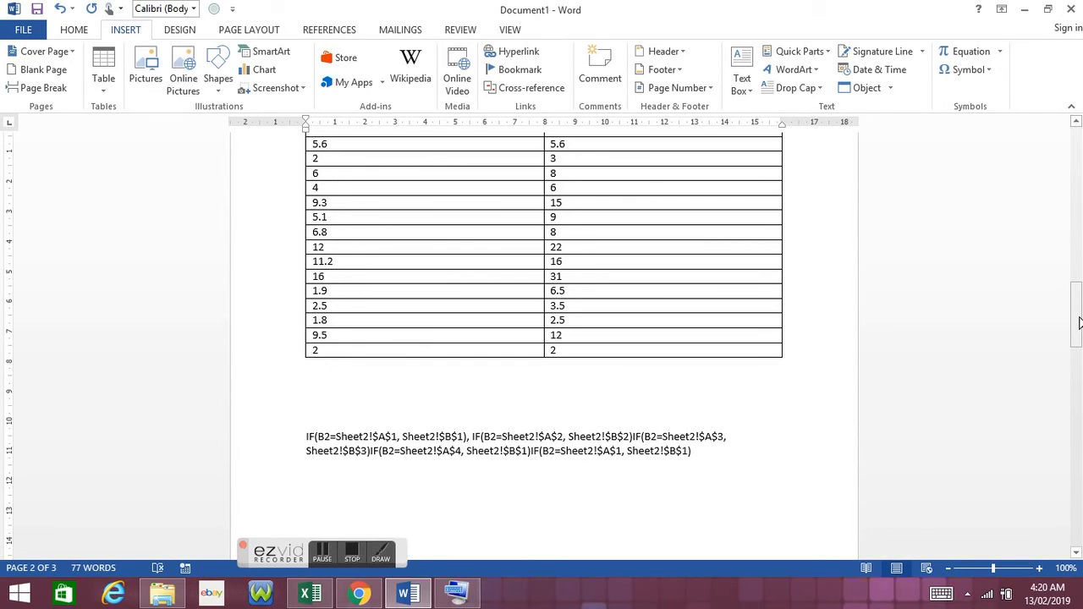
Copy the complete nested IF formula returning Sheet2 column B values from Word into C2 of Sheet1 in Excel, and select B2
{"action": "left_click_drag", "start_coordinate": [1079, 321], "coordinate": [1078, 358]}
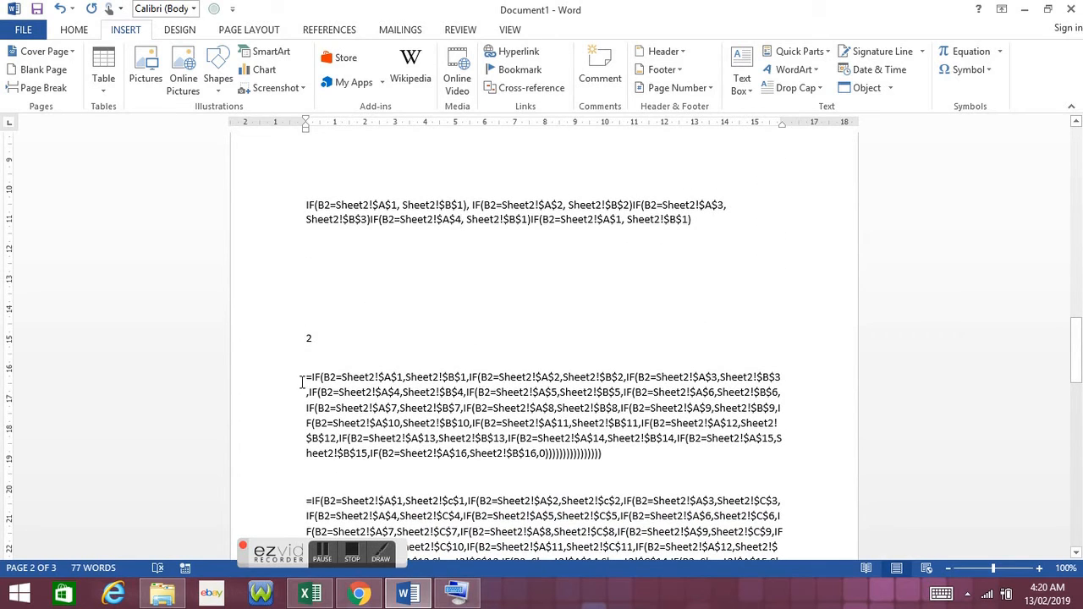
{"action": "left_click_drag", "start_coordinate": [305, 376], "coordinate": [604, 455]}
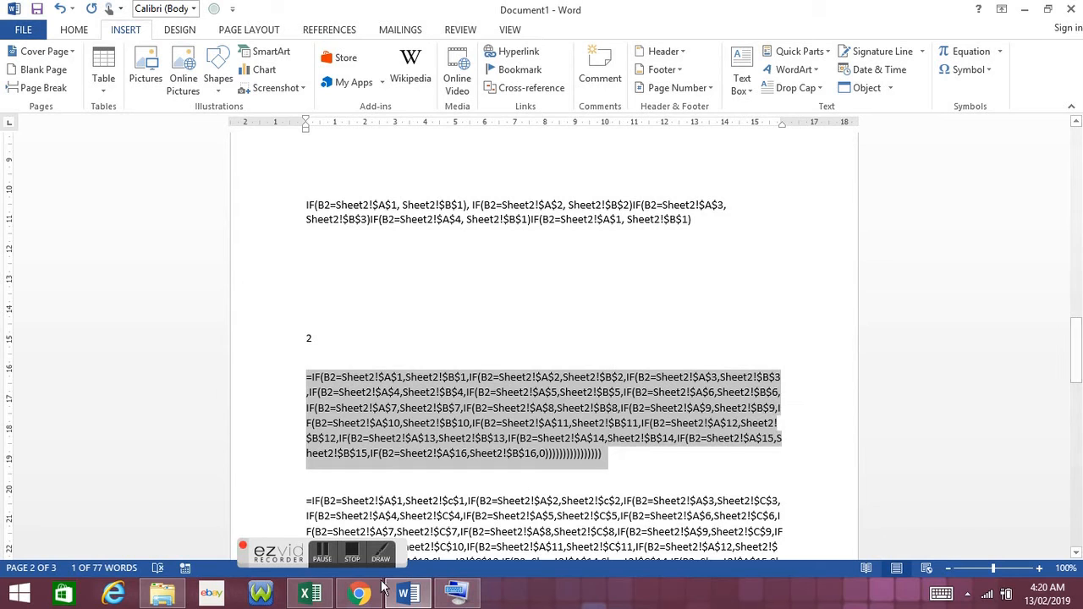
{"action": "left_click", "coordinate": [323, 595]}
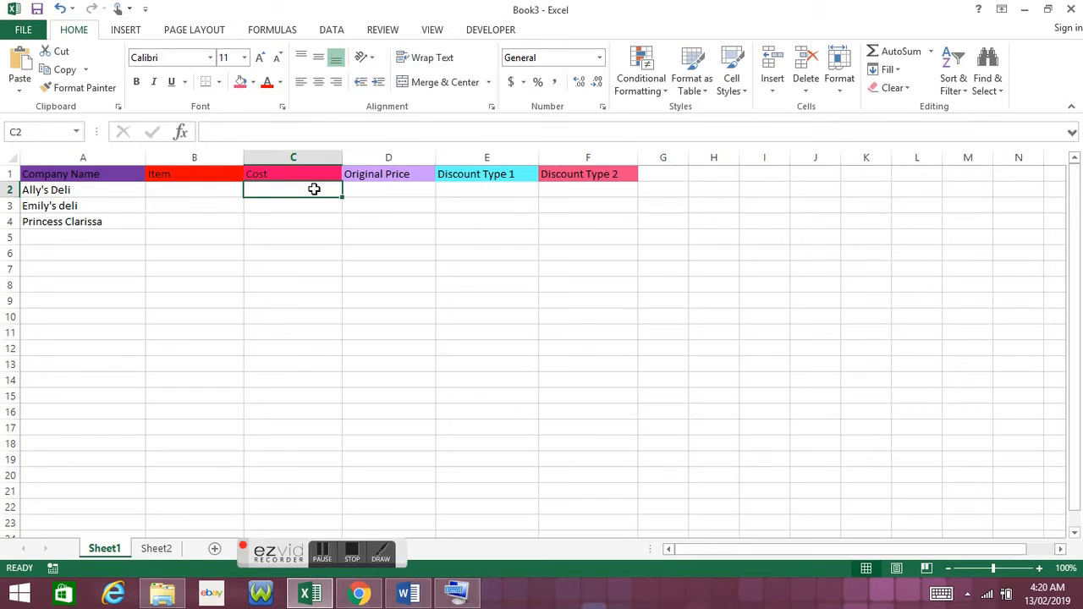
{"action": "key", "text": "ctrl+v"}
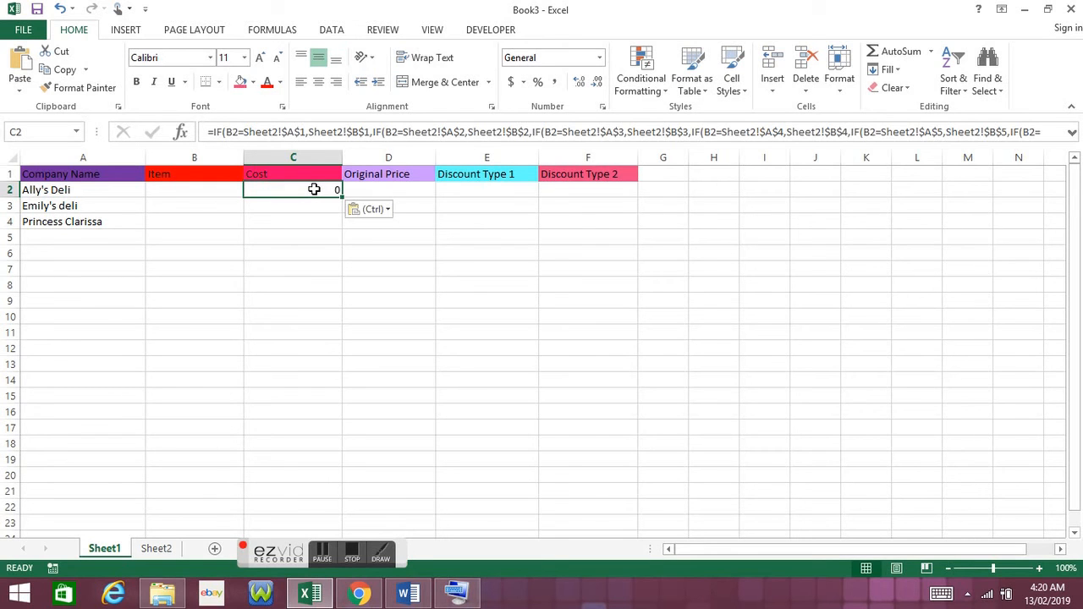
{"action": "left_click", "coordinate": [231, 190]}
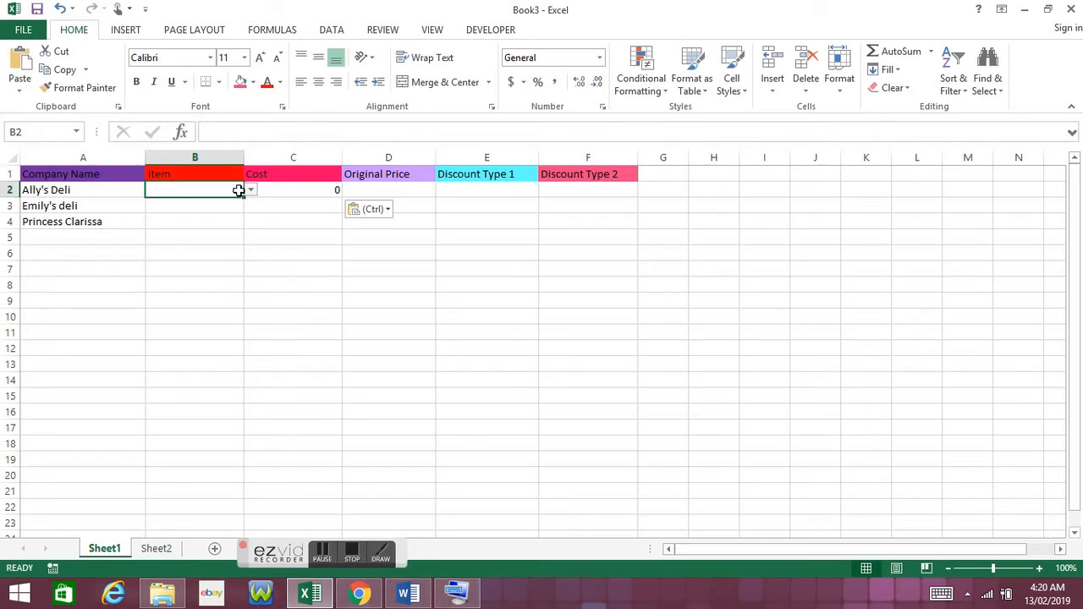
Choose Sliced hard cheese as the item for Ally's Deli in B2 and compare its cost with row 6 of Sheet2
{"action": "left_click", "coordinate": [291, 191]}
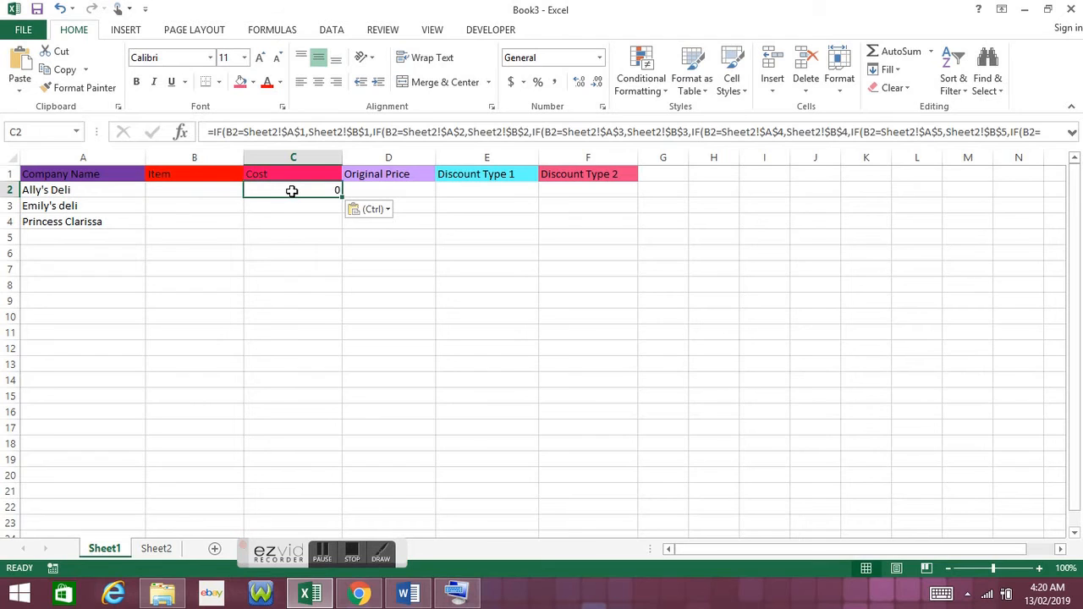
{"action": "left_click", "coordinate": [226, 189]}
{"action": "left_click", "coordinate": [250, 191]}
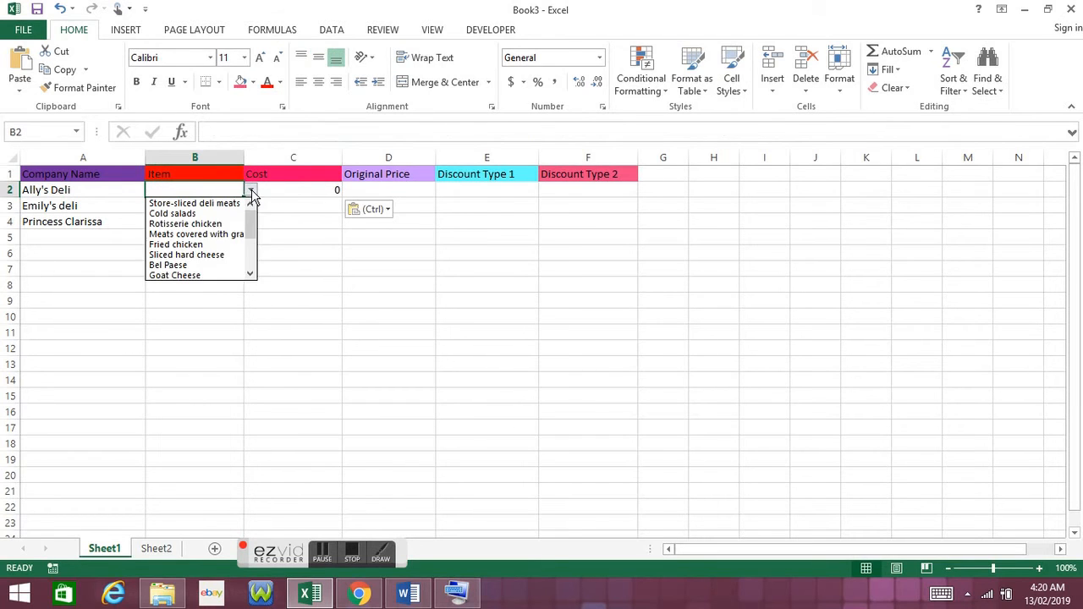
{"action": "left_click", "coordinate": [229, 262]}
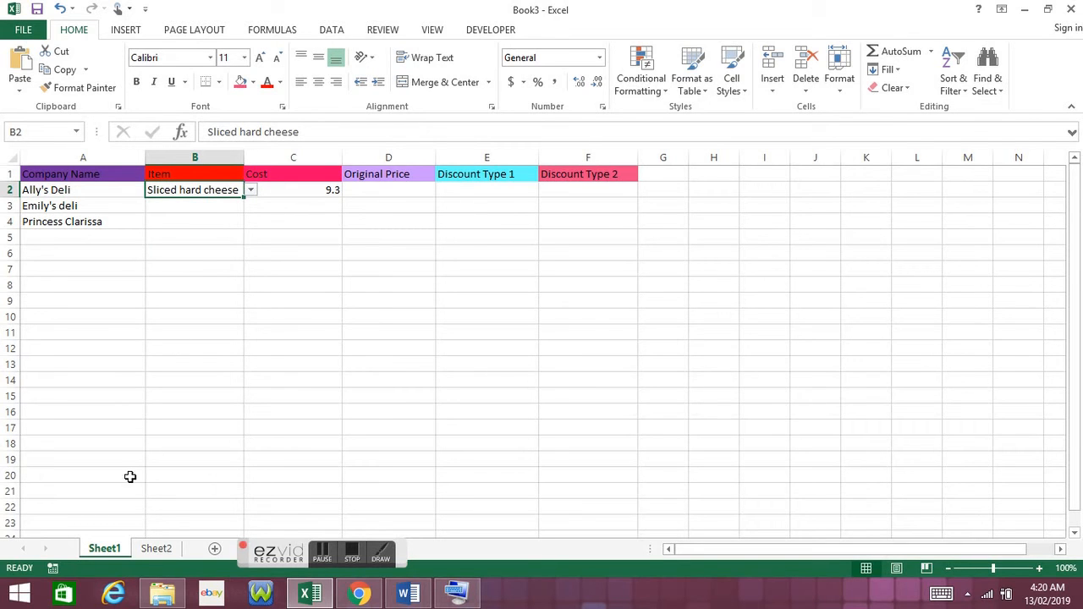
{"action": "left_click", "coordinate": [157, 549]}
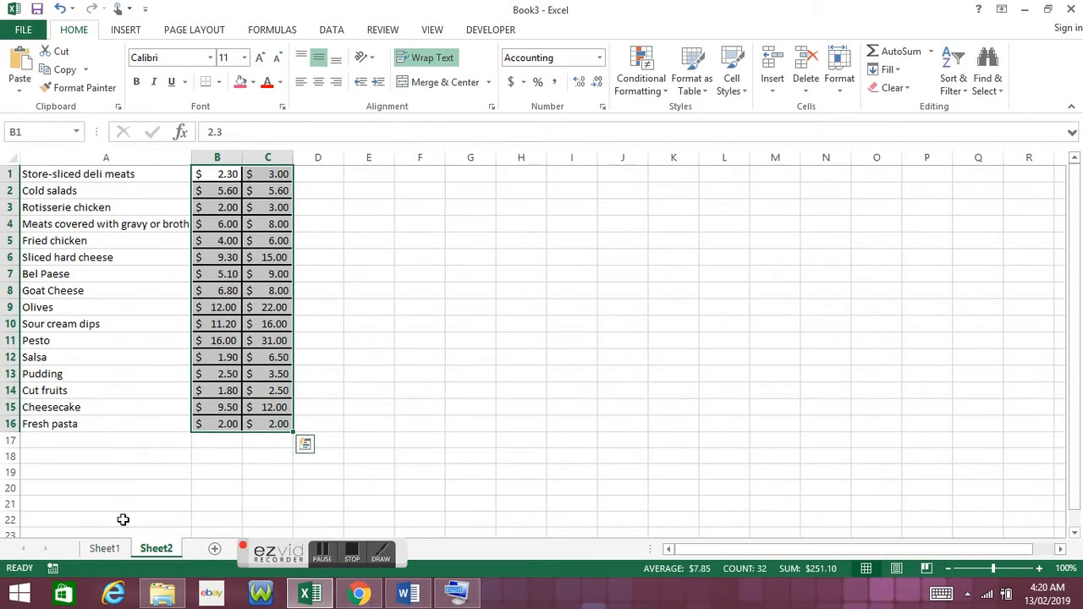
{"action": "left_click", "coordinate": [8, 257]}
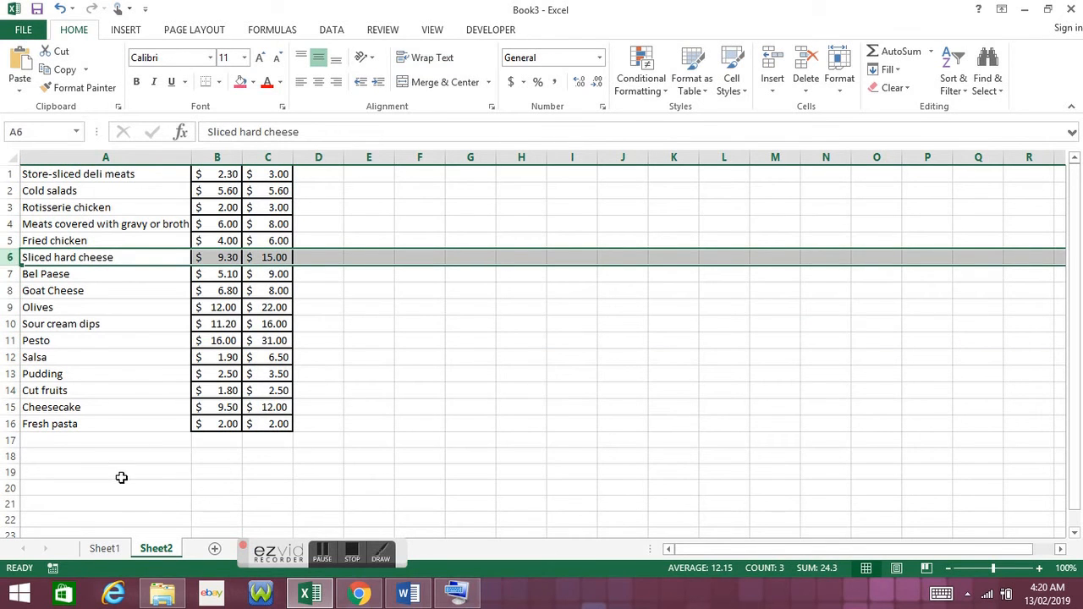
{"action": "left_click", "coordinate": [105, 549]}
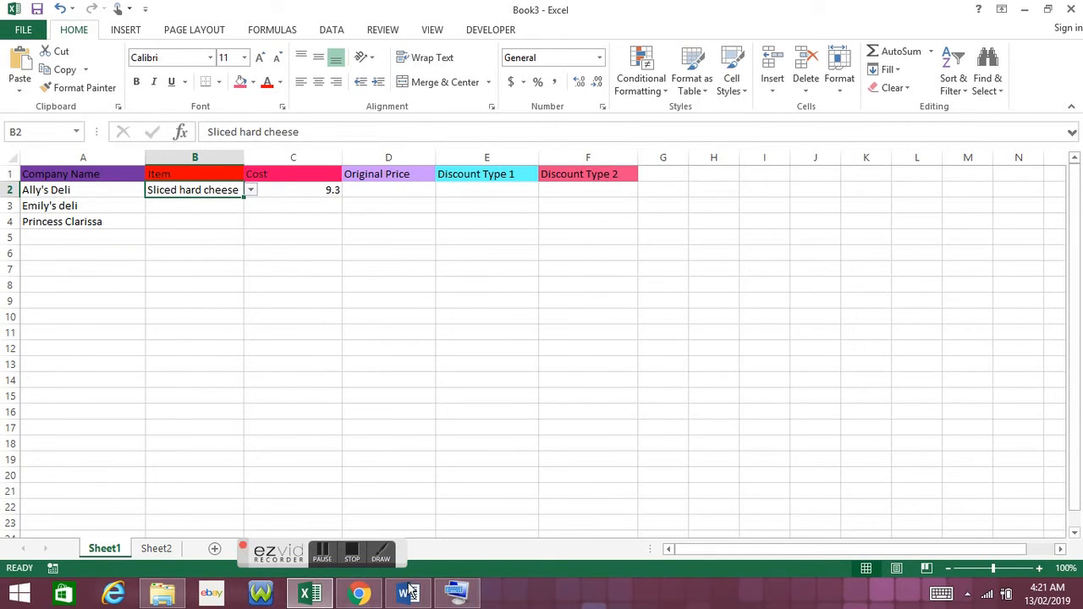
Copy the nested IF formula returning Sheet2 column C values from Word into D2 of Sheet1 in Excel
{"action": "mouse_move", "coordinate": [410, 596]}
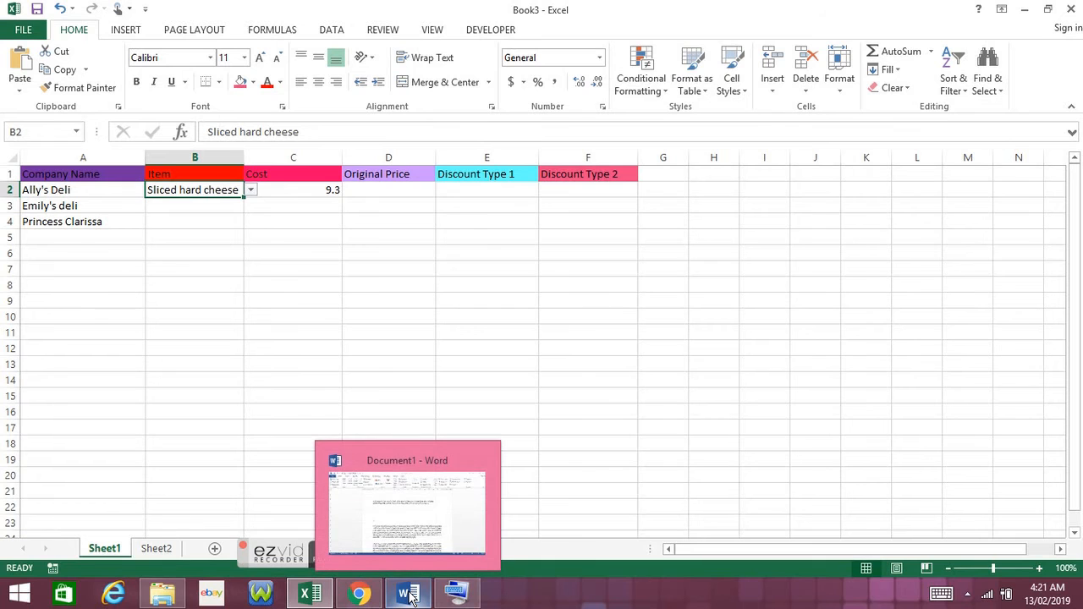
{"action": "left_click", "coordinate": [409, 595]}
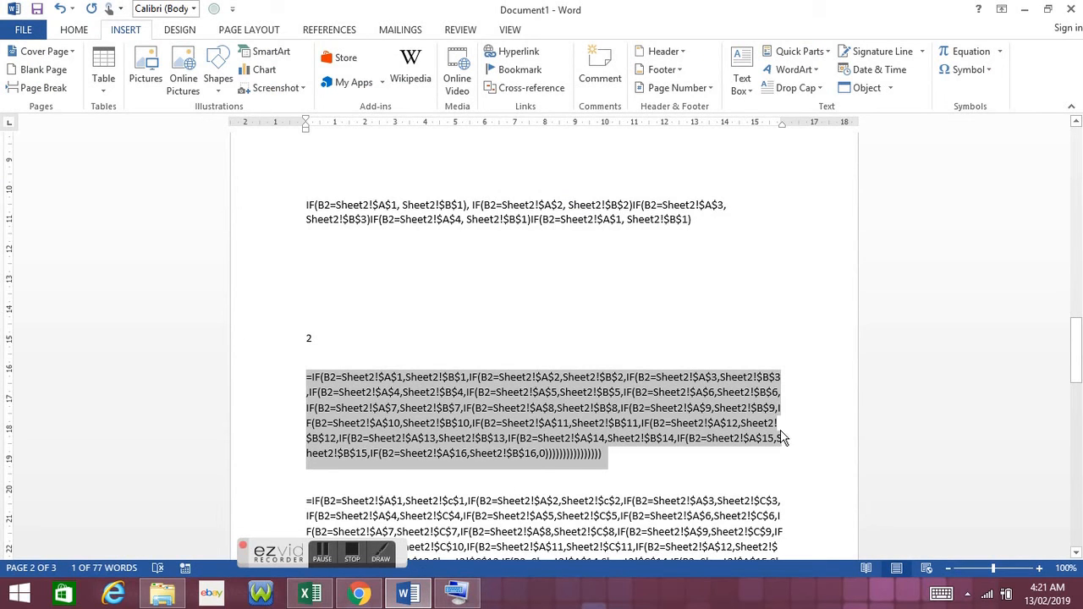
{"action": "left_click_drag", "start_coordinate": [1077, 343], "coordinate": [1077, 376]}
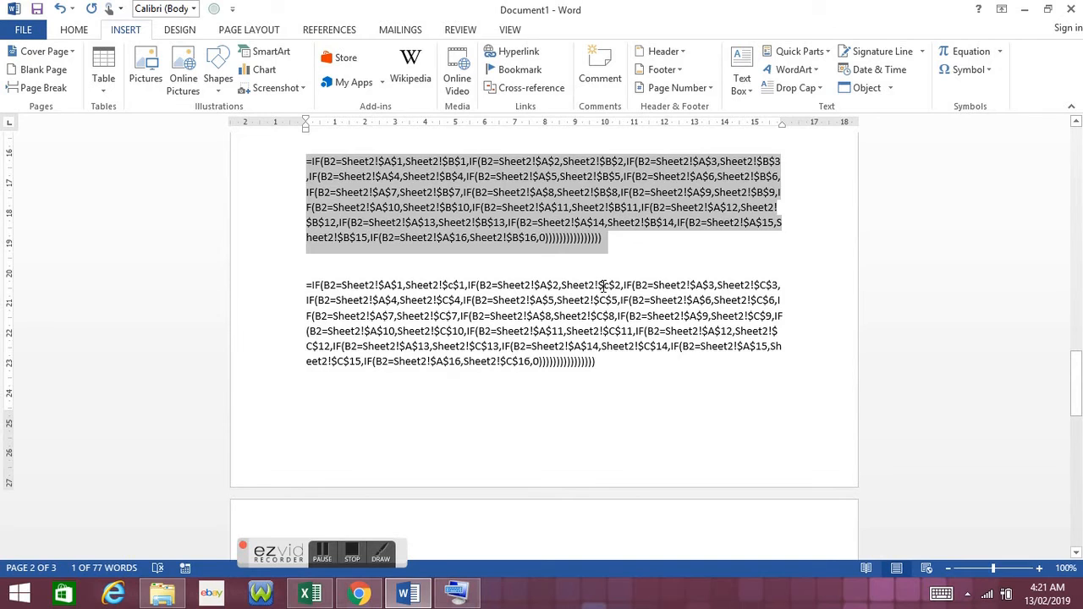
{"action": "left_click_drag", "start_coordinate": [603, 285], "coordinate": [610, 286]}
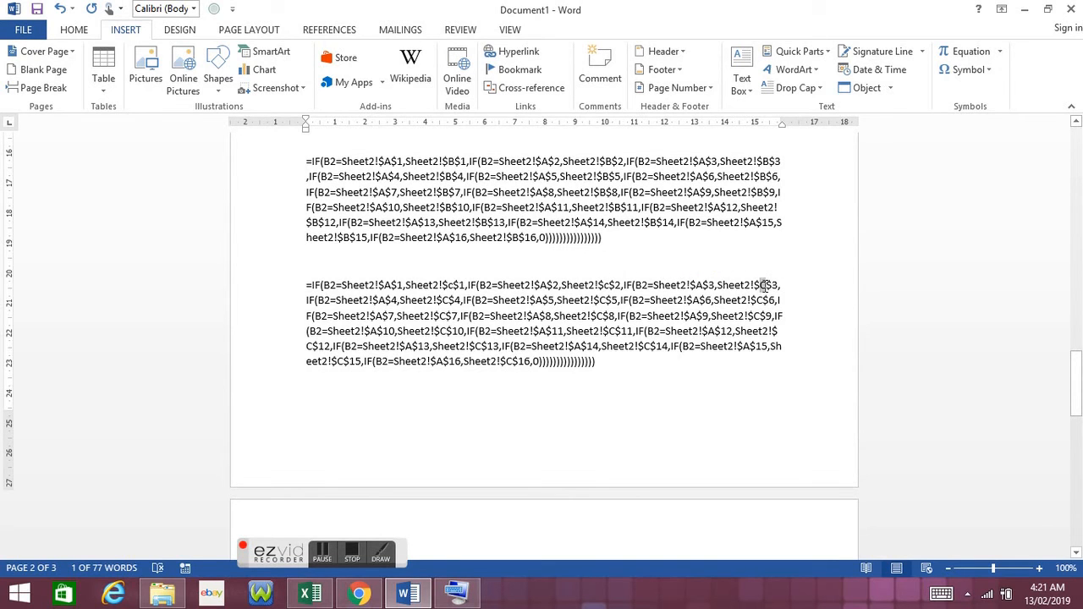
{"action": "left_click_drag", "start_coordinate": [765, 286], "coordinate": [764, 286]}
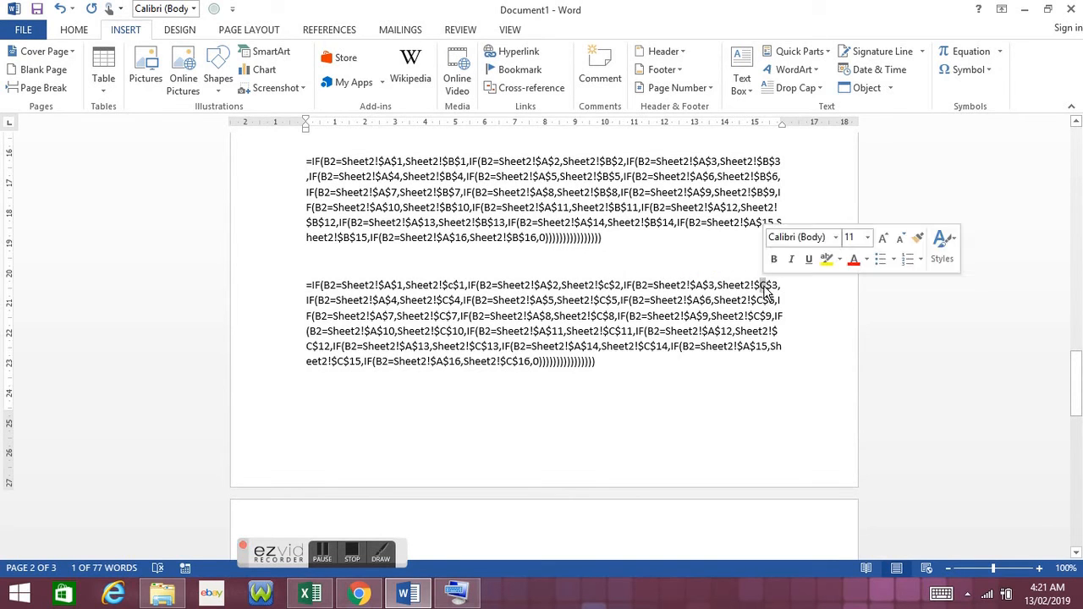
{"action": "left_click", "coordinate": [617, 364]}
{"action": "left_click_drag", "start_coordinate": [617, 364], "coordinate": [307, 286]}
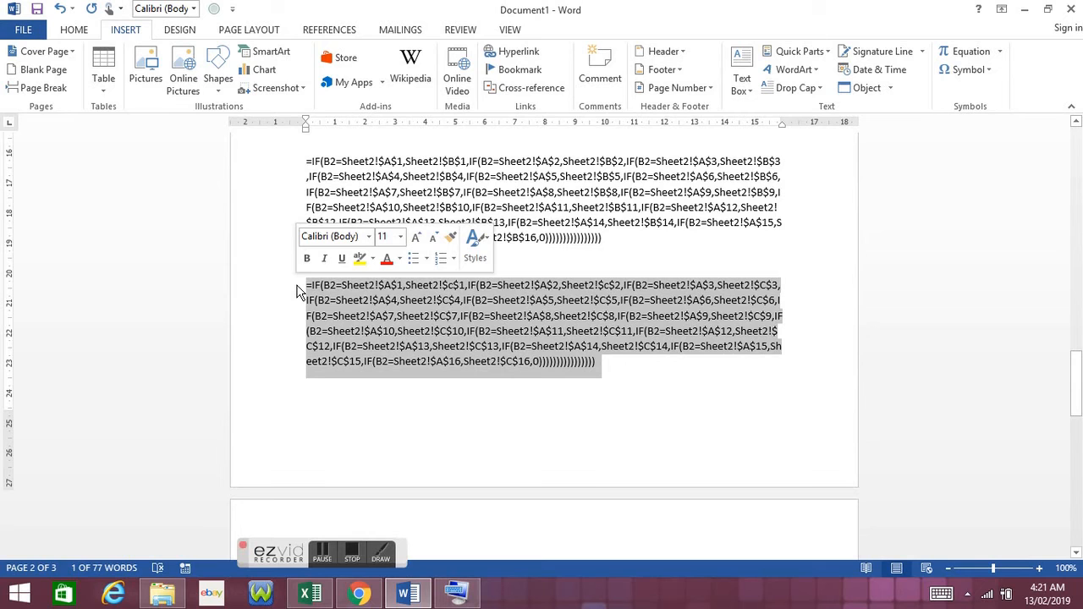
{"action": "left_click", "coordinate": [311, 593]}
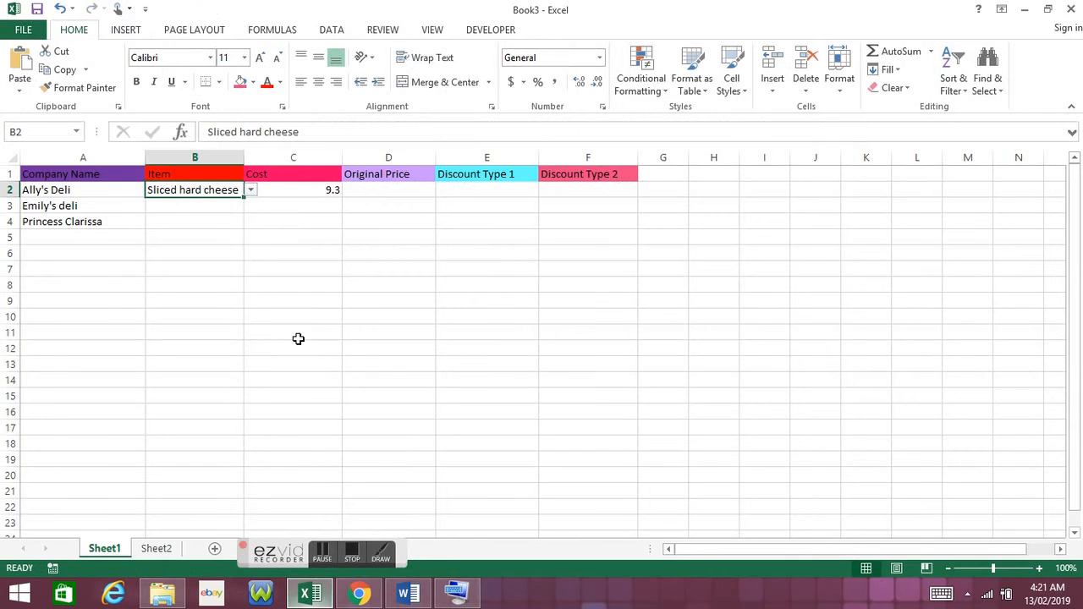
{"action": "left_click", "coordinate": [398, 192]}
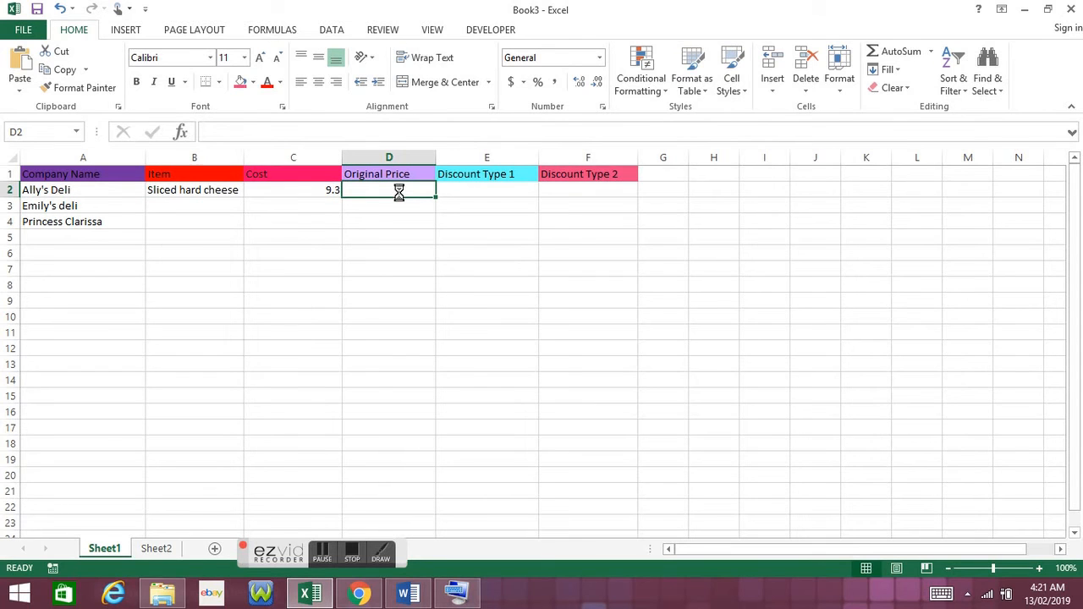
{"action": "key", "text": "ctrl+v"}
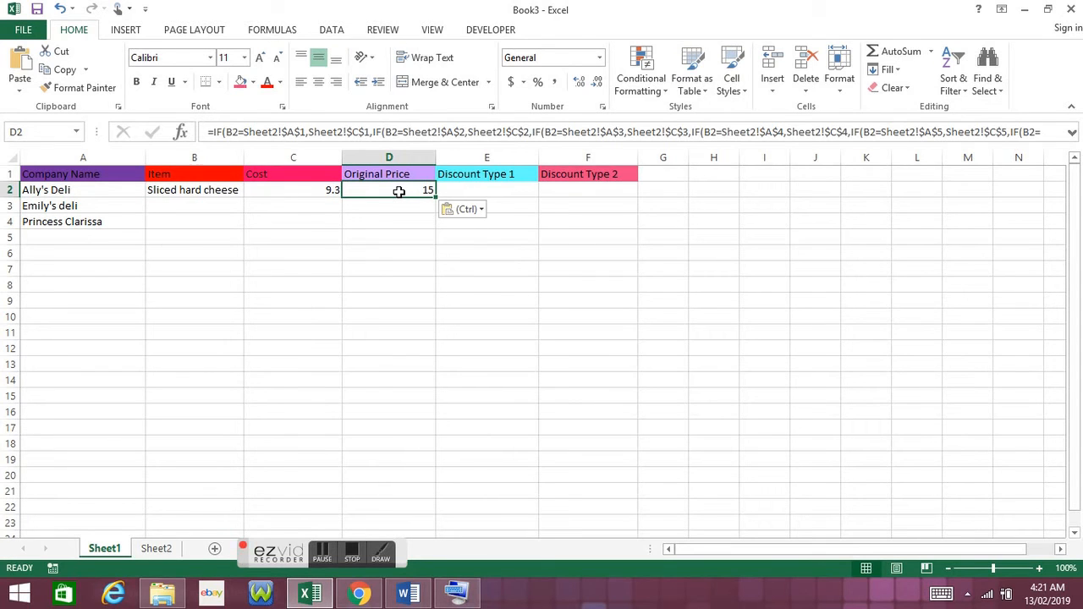
Fill the Cost formula in C2 and the Original Price formula in D2 down to row 4
{"action": "left_click", "coordinate": [286, 191]}
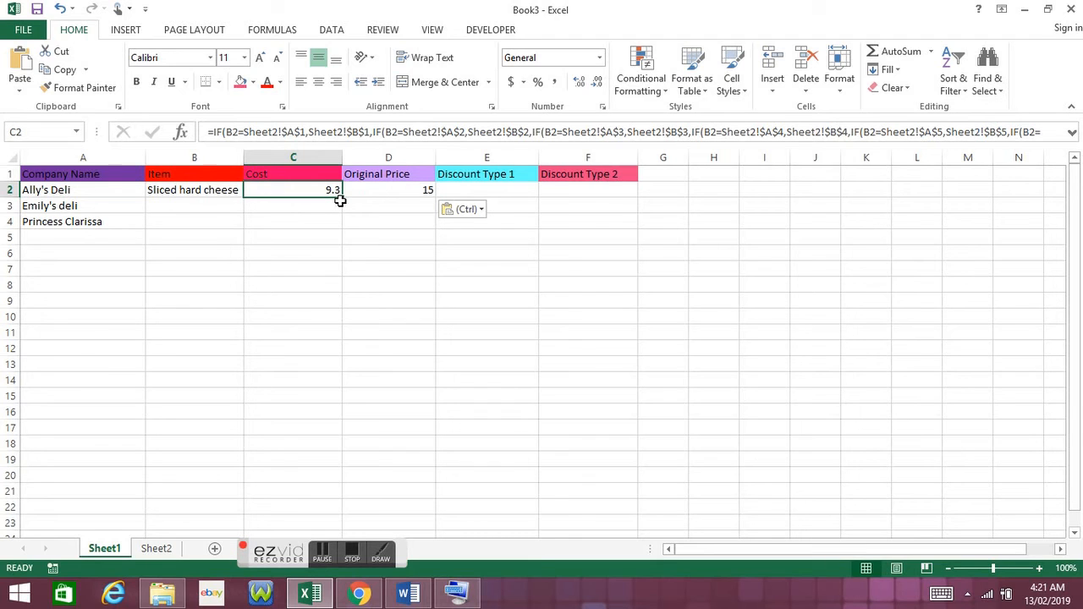
{"action": "left_click_drag", "start_coordinate": [343, 198], "coordinate": [340, 225]}
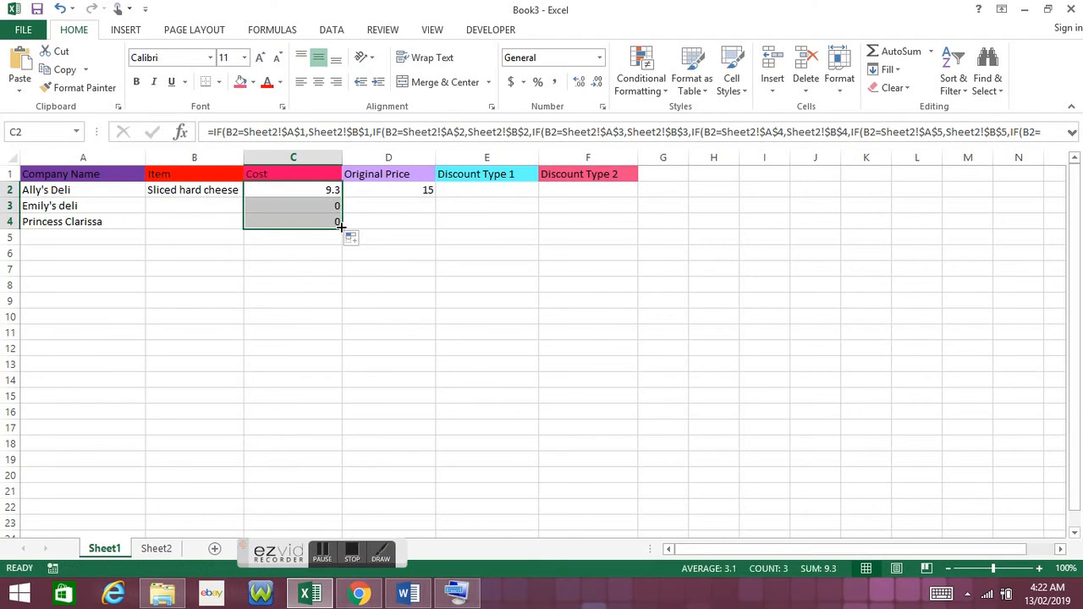
{"action": "left_click", "coordinate": [411, 194]}
{"action": "left_click_drag", "start_coordinate": [435, 198], "coordinate": [436, 227]}
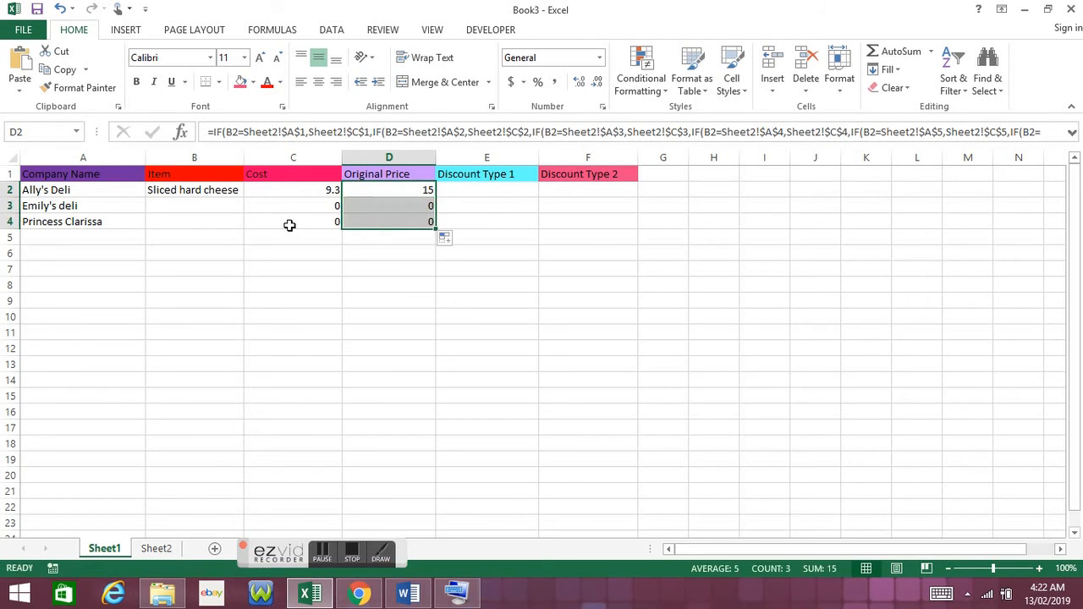
Try Sliced hard cheese as the item for Emily's deli in B3, and replace it with Goat Cheese
{"action": "left_click", "coordinate": [241, 210]}
{"action": "left_click", "coordinate": [251, 207]}
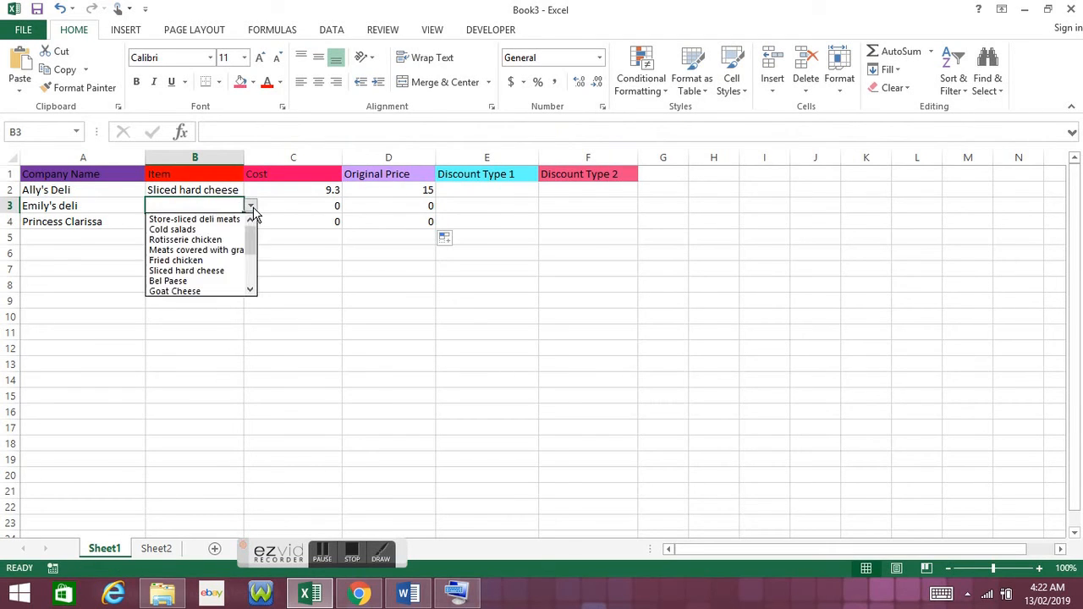
{"action": "left_click", "coordinate": [232, 270]}
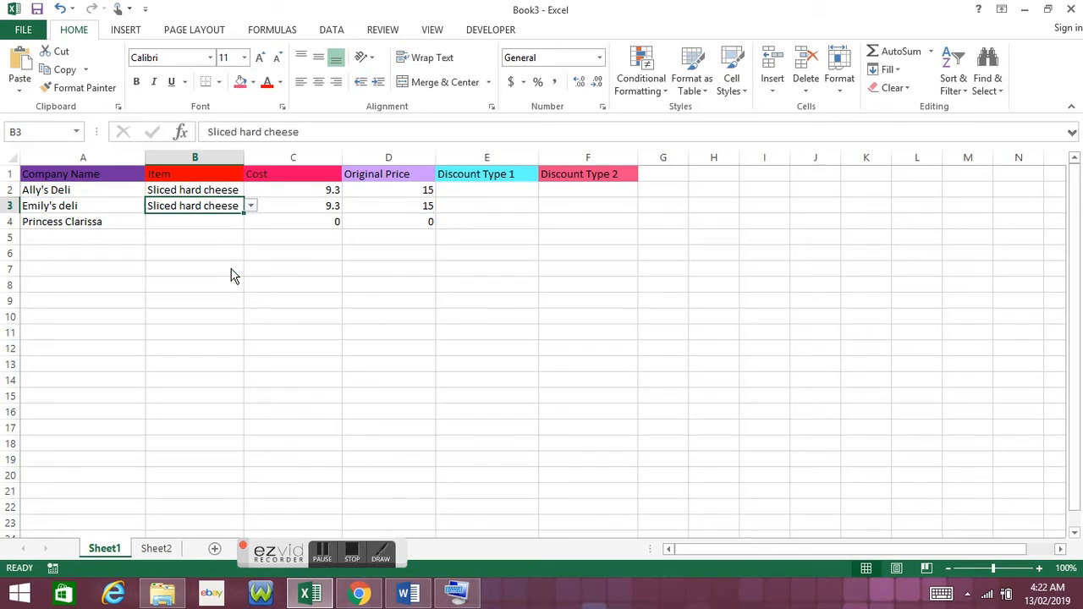
{"action": "left_click", "coordinate": [251, 208]}
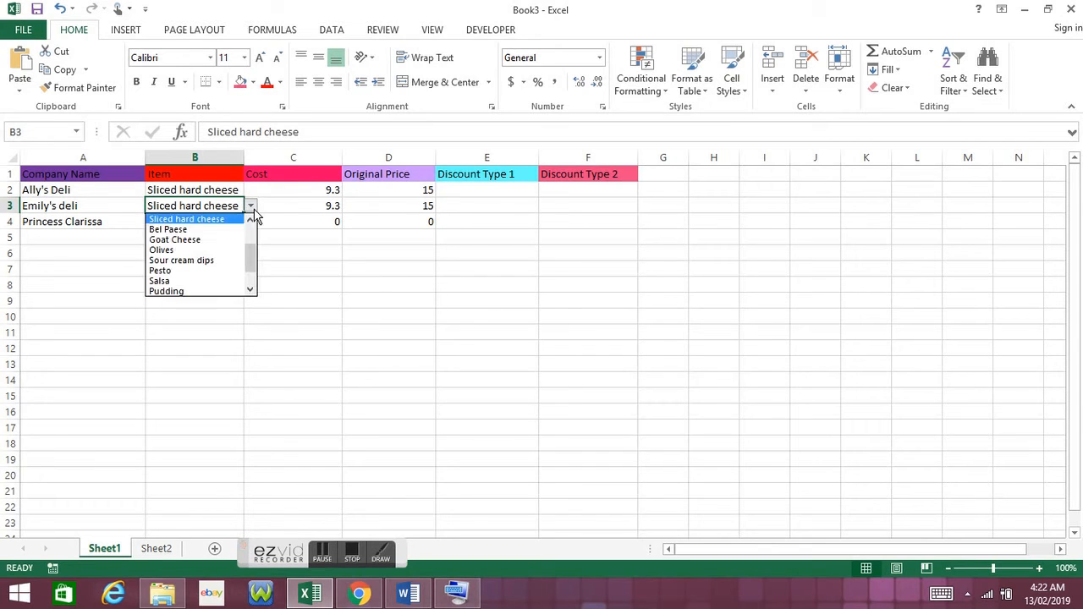
{"action": "left_click", "coordinate": [235, 241]}
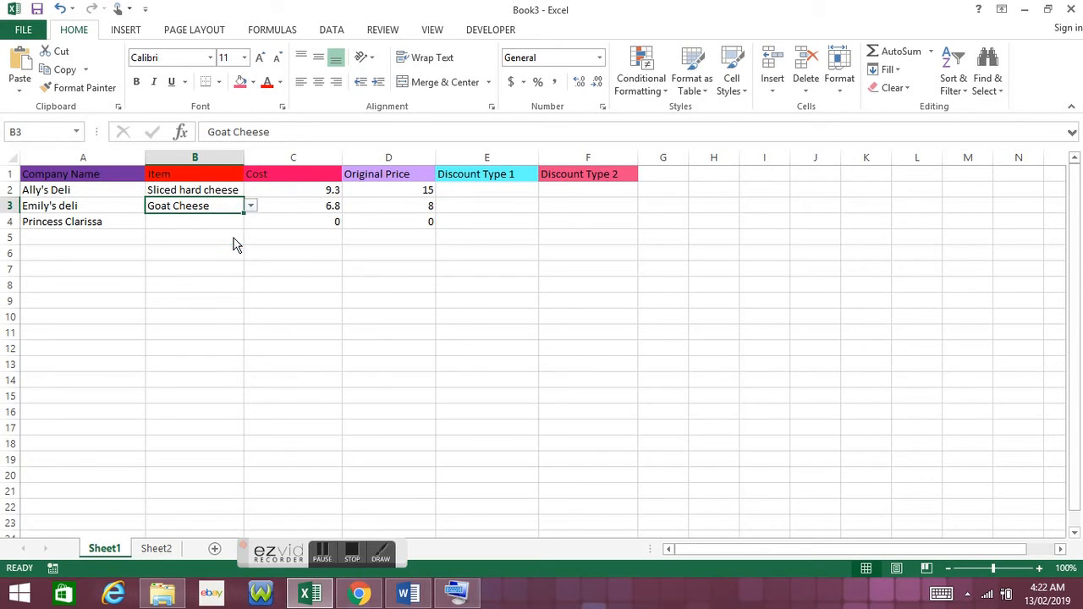
Choose Cold salads from the item list for Princess Clarissa in B4
{"action": "left_click", "coordinate": [238, 222]}
{"action": "left_click", "coordinate": [251, 222]}
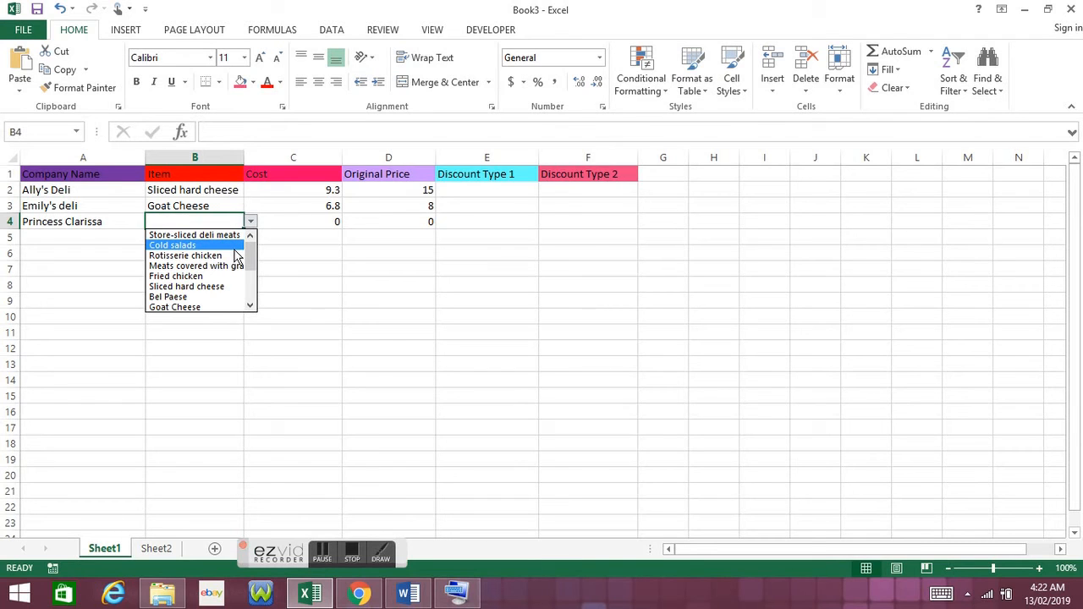
{"action": "left_click", "coordinate": [235, 250]}
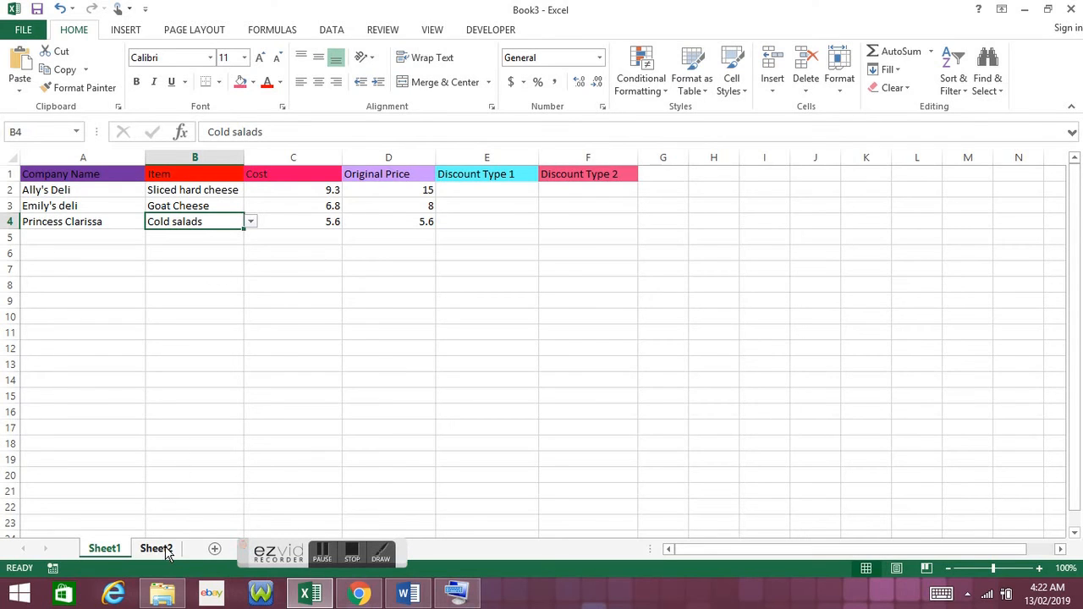
Add a new worksheet between Sheet1 and Sheet2 and rename it Princess Clarissa
{"action": "left_click", "coordinate": [215, 549]}
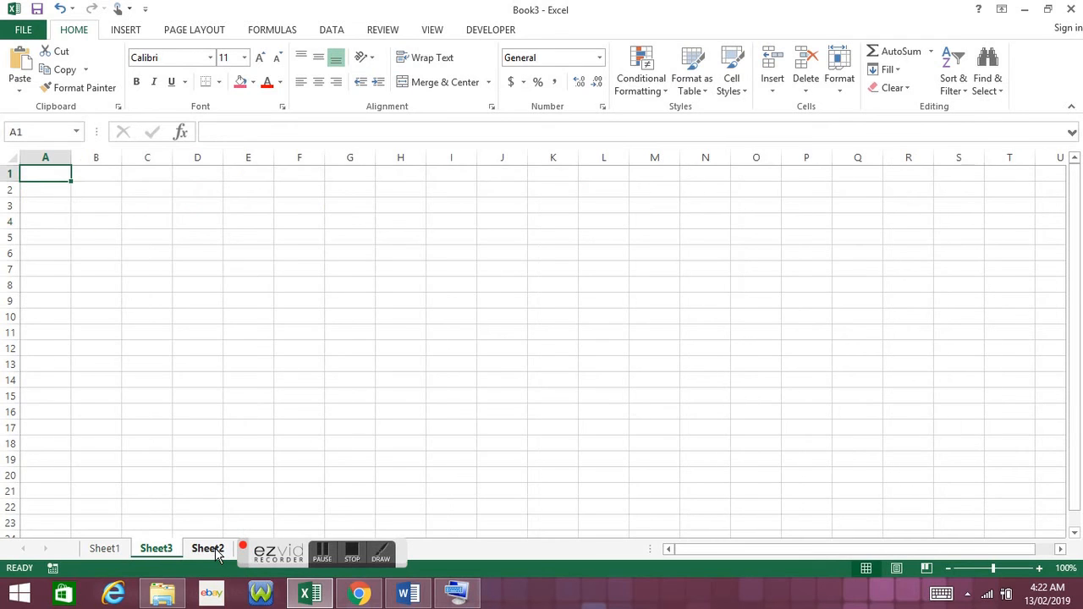
{"action": "left_click", "coordinate": [211, 550]}
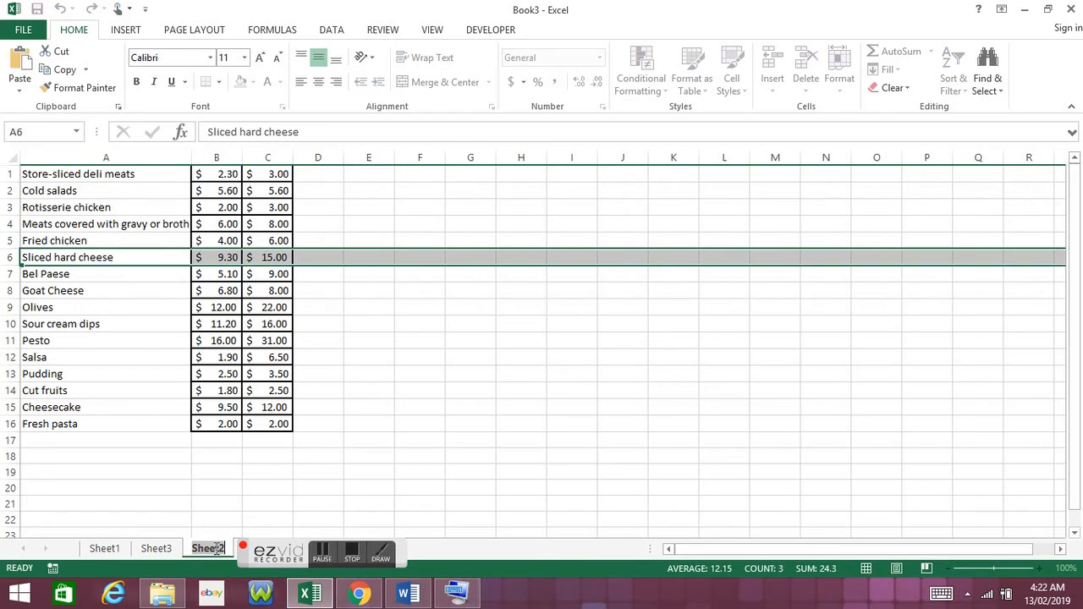
{"action": "left_click", "coordinate": [164, 548]}
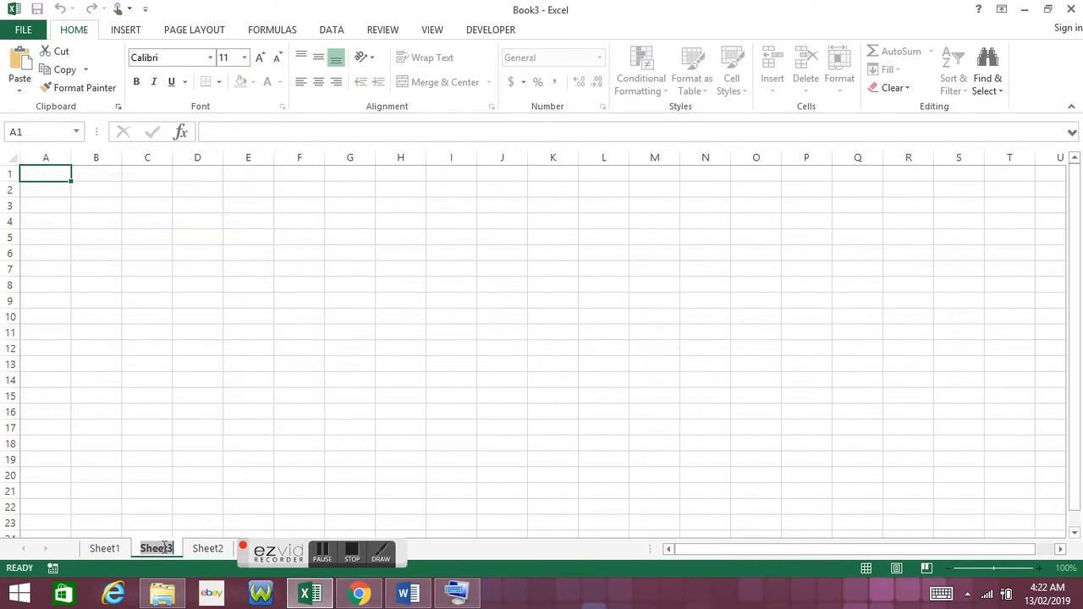
{"action": "type", "text": "Pr"}
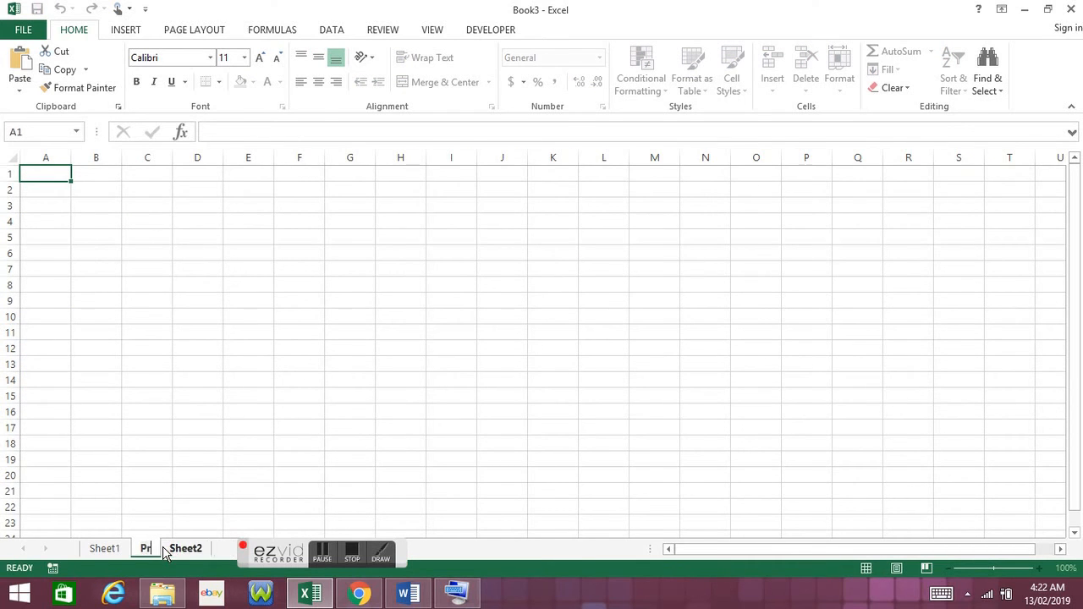
{"action": "type", "text": "incess "}
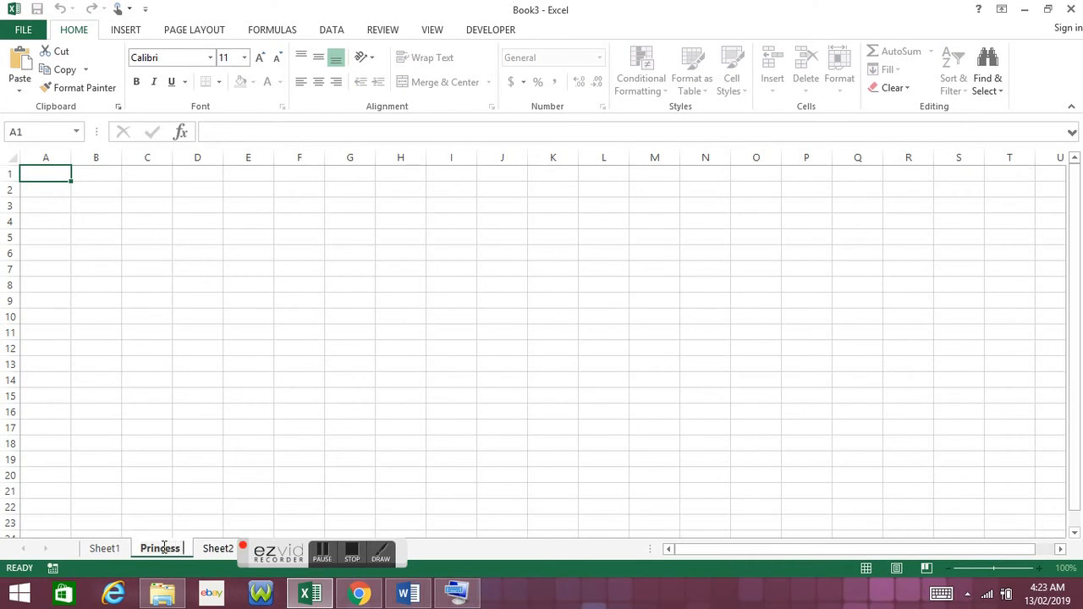
{"action": "type", "text": "Clarissa"}
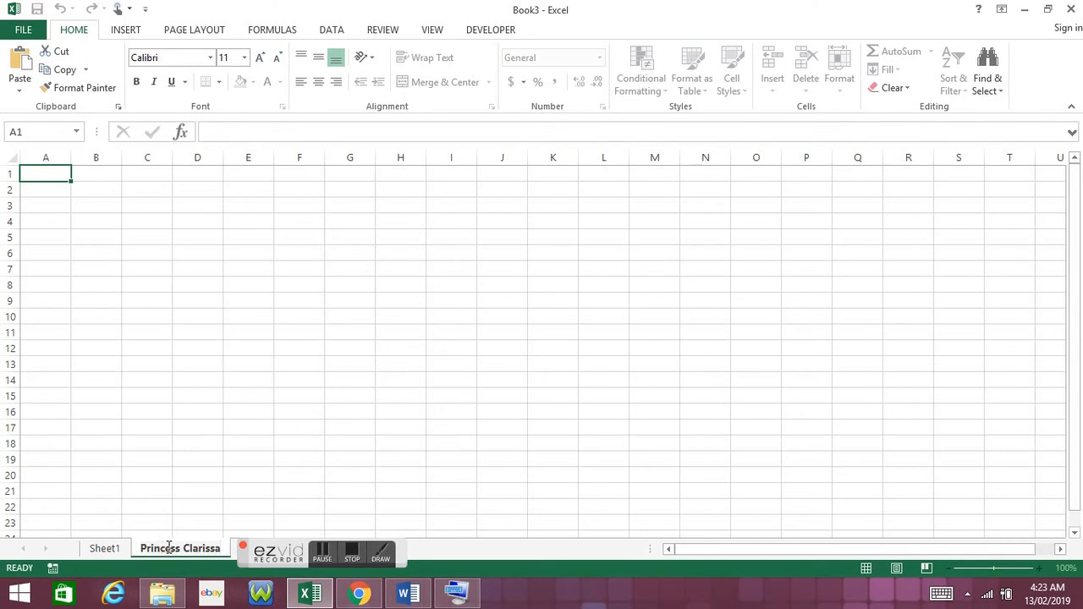
{"action": "left_click", "coordinate": [243, 548]}
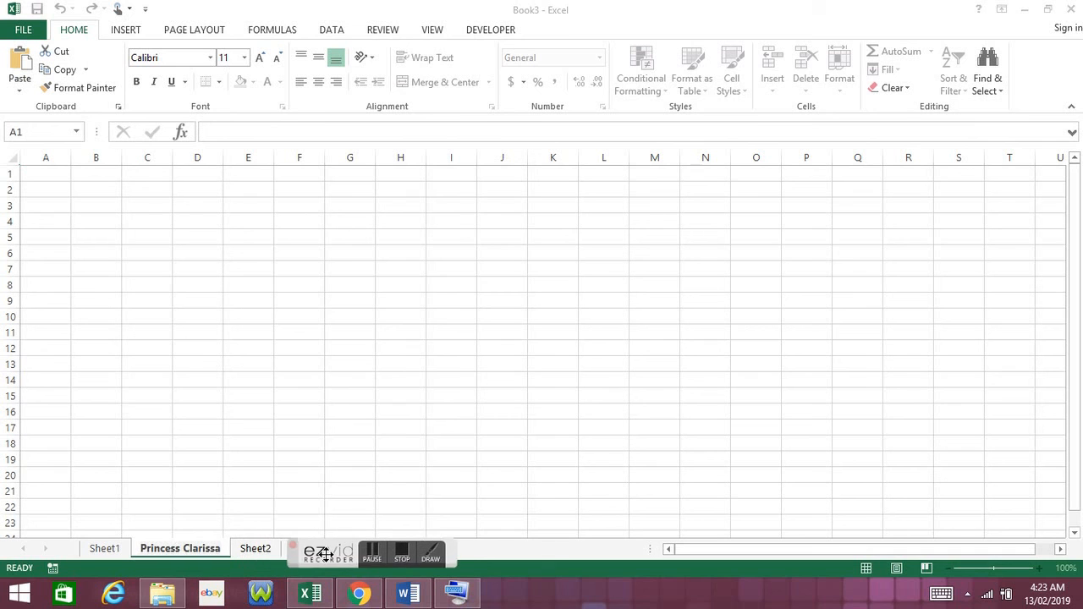
Copy the item and price table A1:C16 from Sheet2 to A1 of the Princess Clarissa sheet, and select B1
{"action": "left_click", "coordinate": [256, 549]}
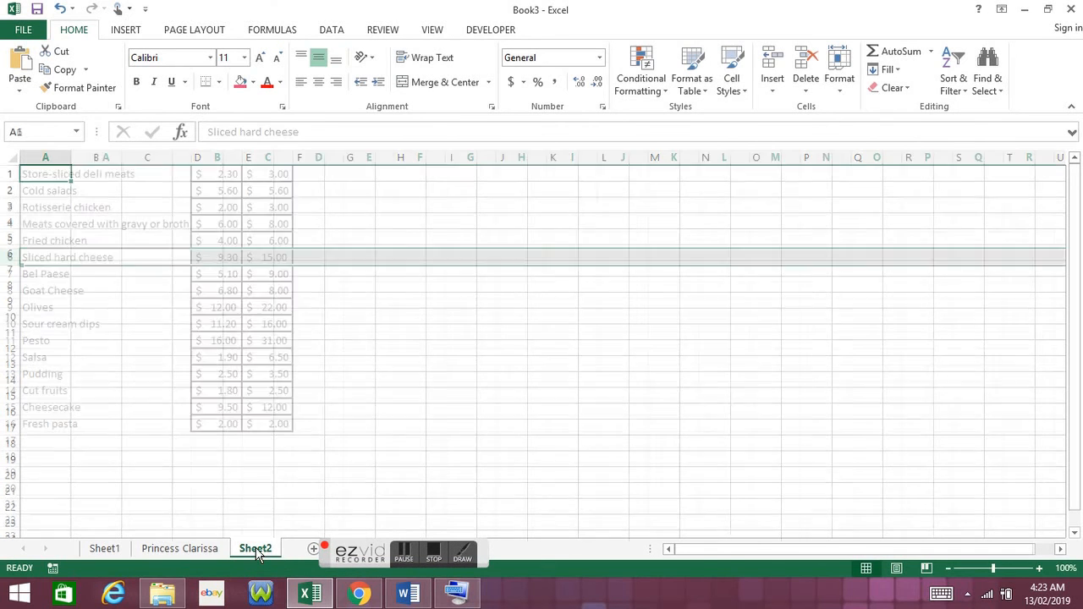
{"action": "left_click_drag", "start_coordinate": [32, 170], "coordinate": [254, 419]}
{"action": "key", "text": "ctrl+c"}
{"action": "left_click", "coordinate": [180, 548]}
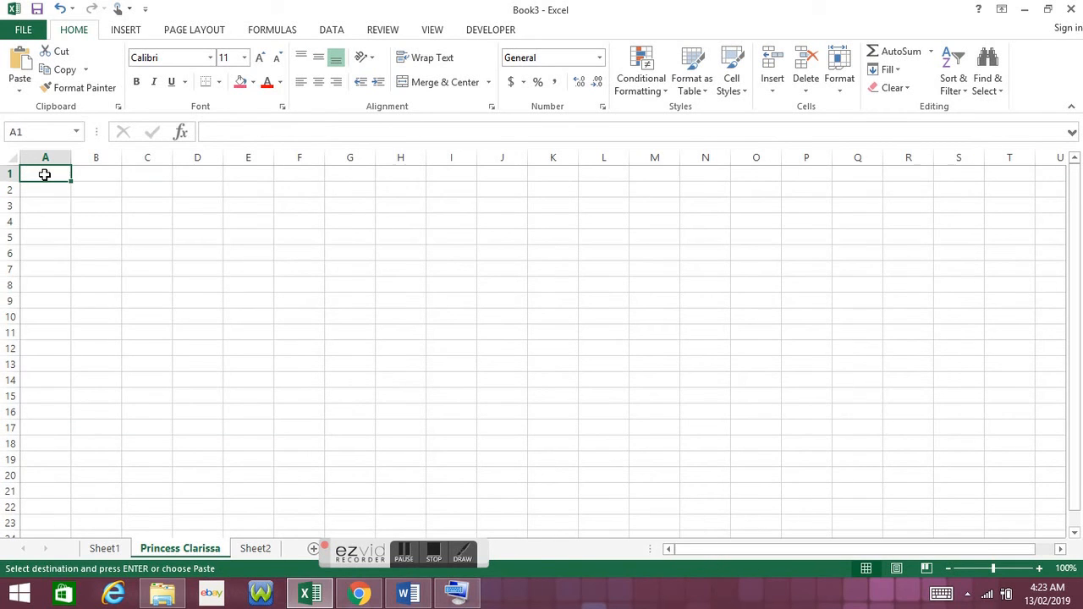
{"action": "key", "text": "ctrl+v"}
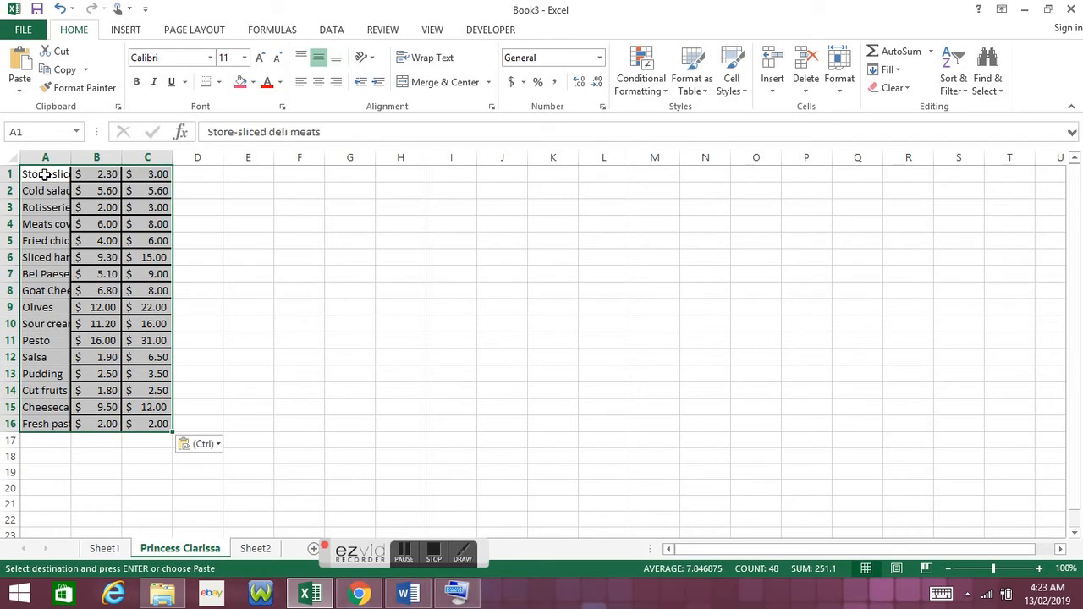
{"action": "left_click", "coordinate": [106, 172]}
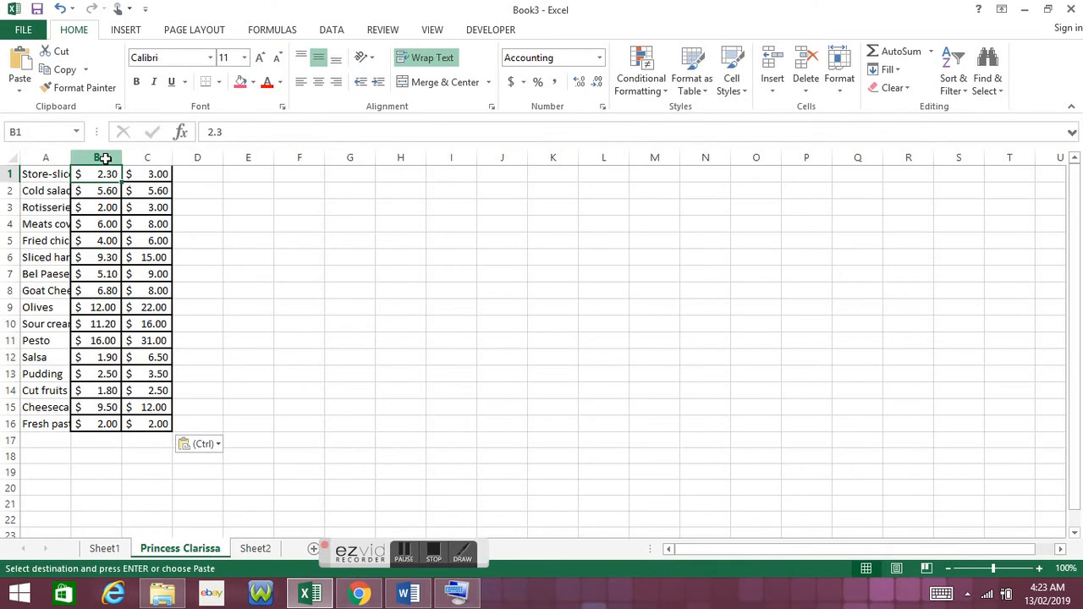
Review the cost column B on the Princess Clarissa sheet, and return to Sheet1 to check the Princess Clarissa row
{"action": "left_click", "coordinate": [105, 156]}
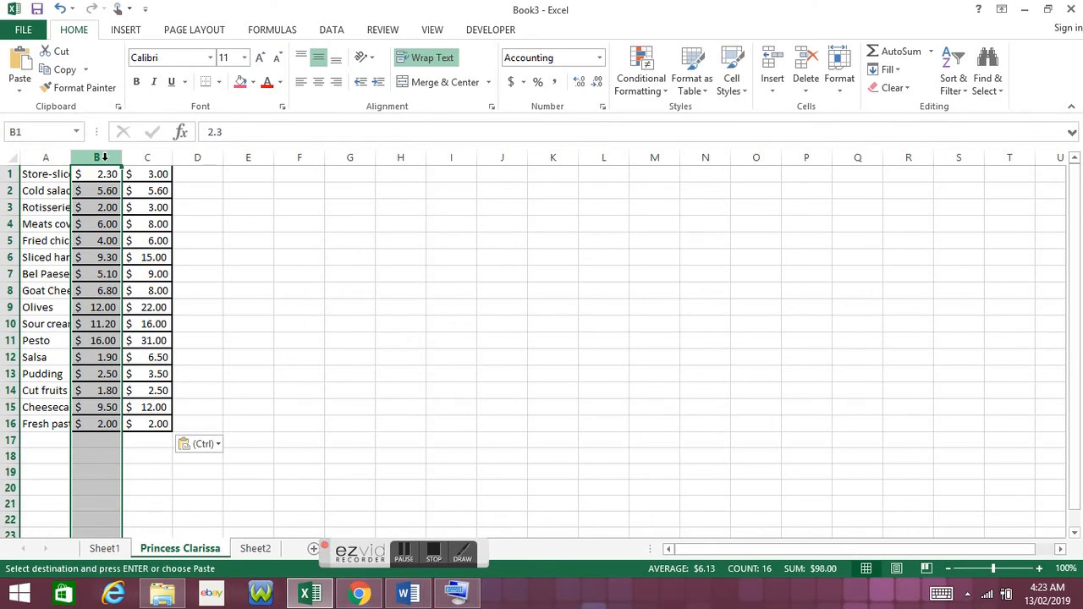
{"action": "left_click", "coordinate": [109, 550]}
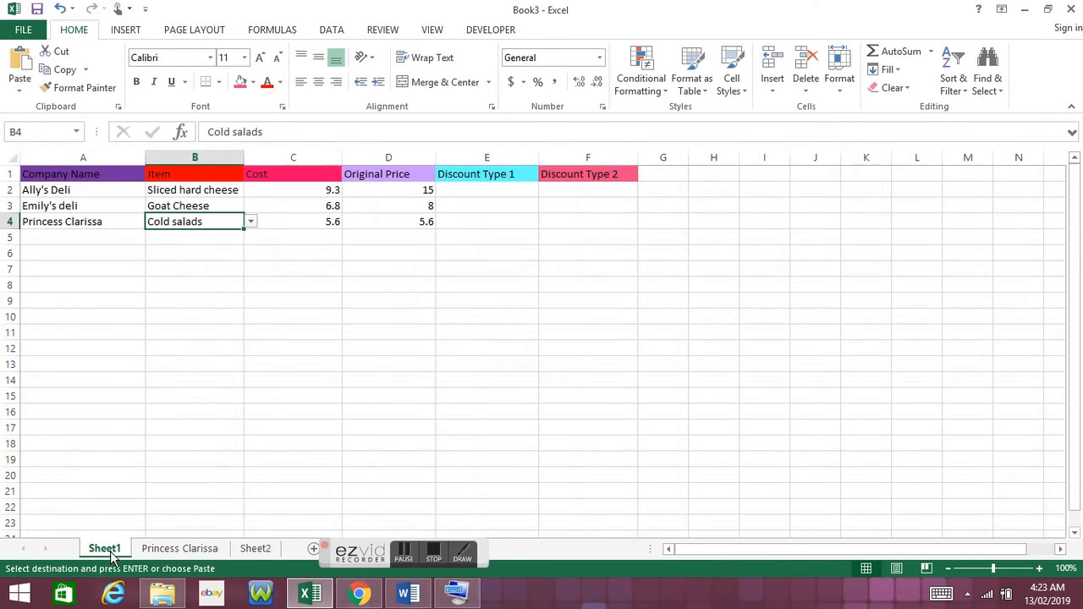
{"action": "left_click", "coordinate": [8, 222]}
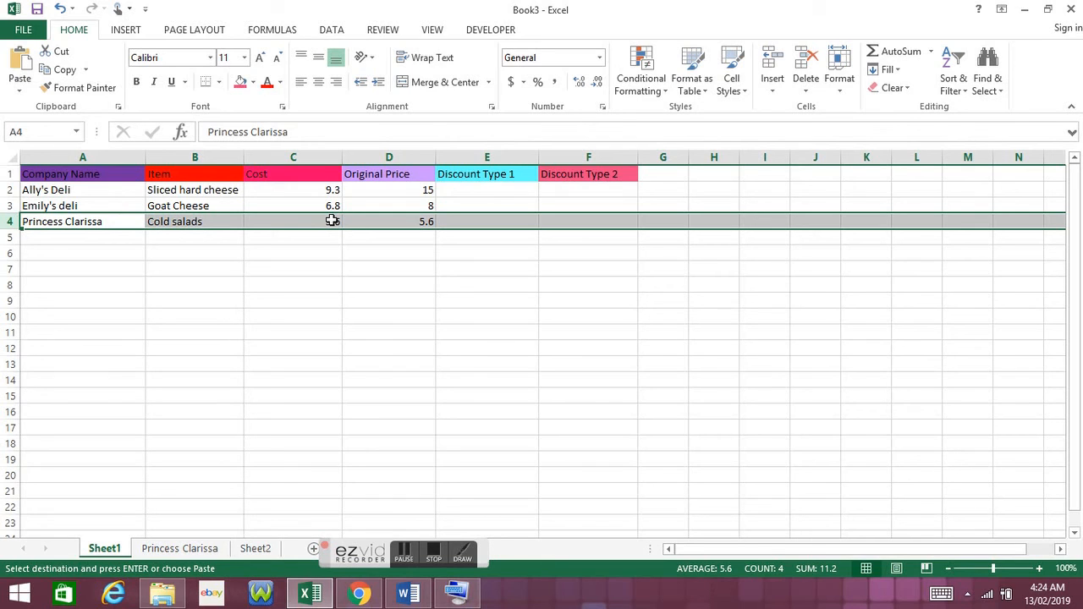
Enter the formula =(D2-C2)/ABS(D2) in E2 to calculate Discount Type 1 for Ally's Deli
{"action": "left_click", "coordinate": [518, 189]}
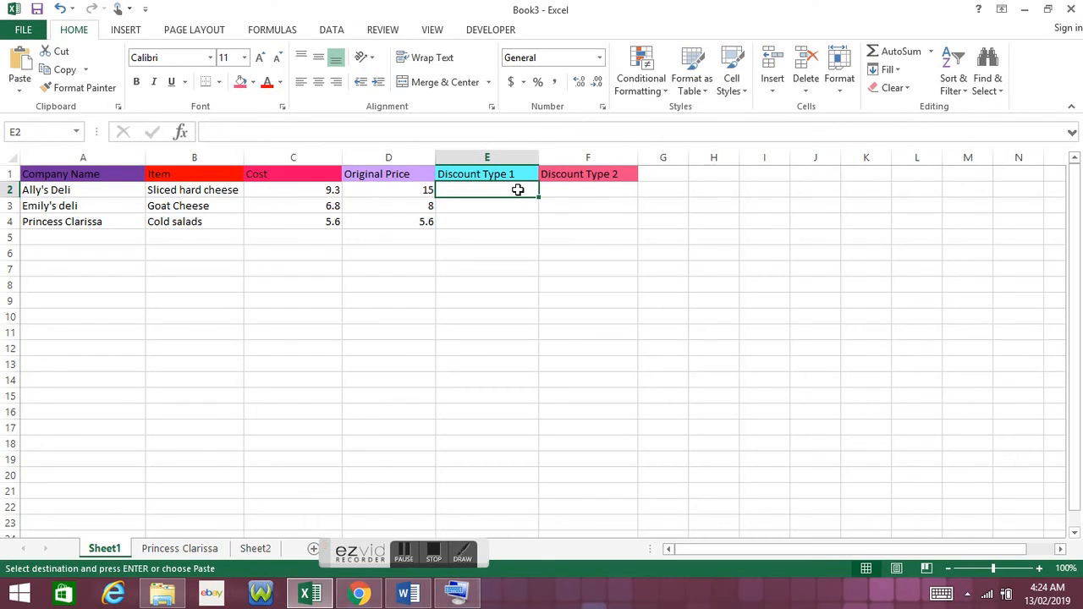
{"action": "left_click", "coordinate": [496, 130]}
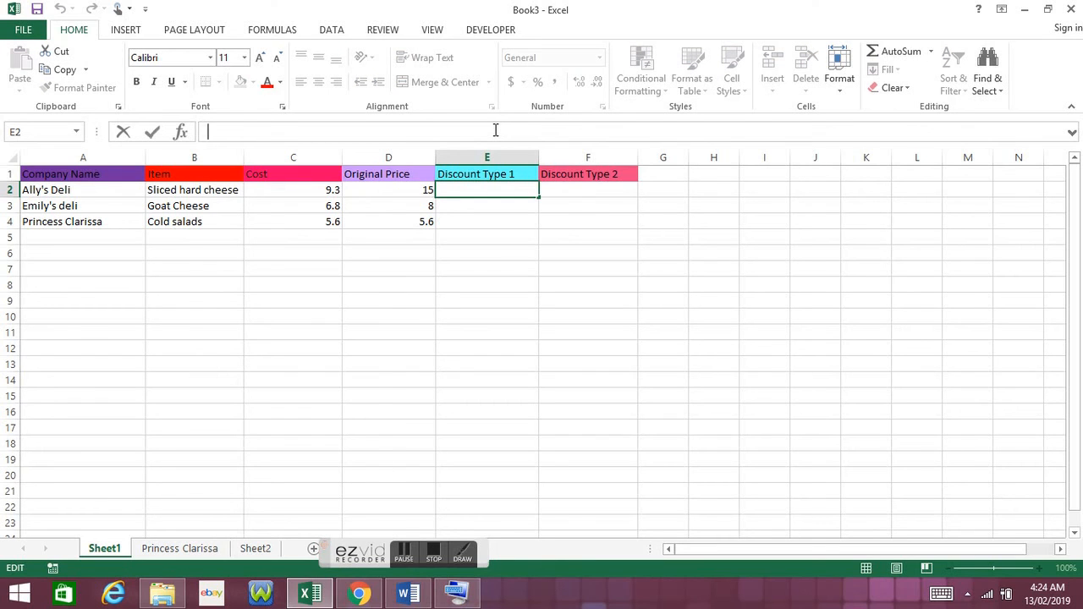
{"action": "type", "text": "="}
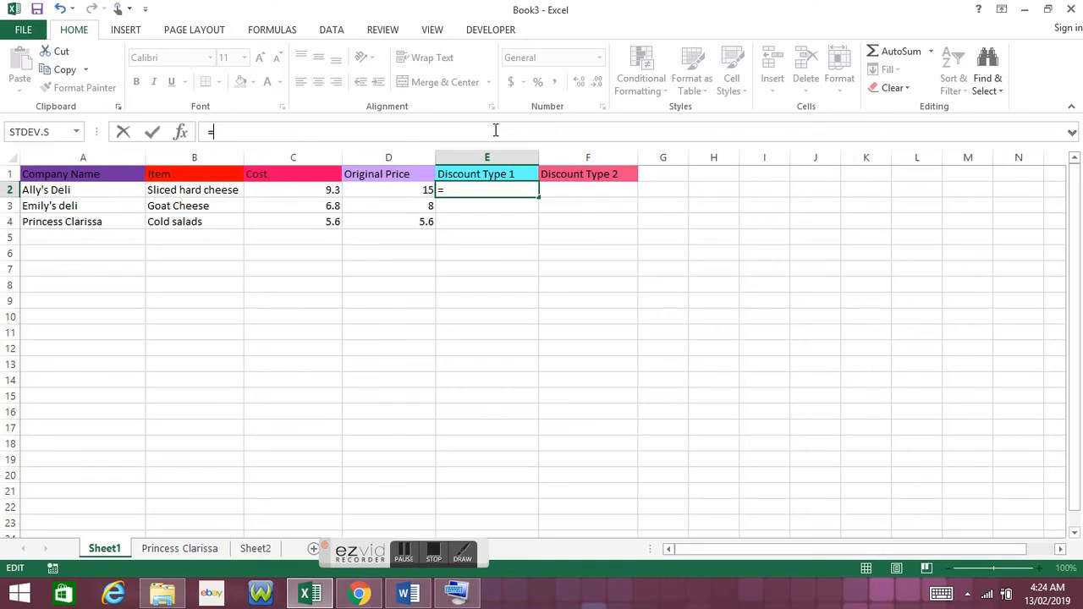
{"action": "type", "text": "("}
{"action": "type", "text": "d"}
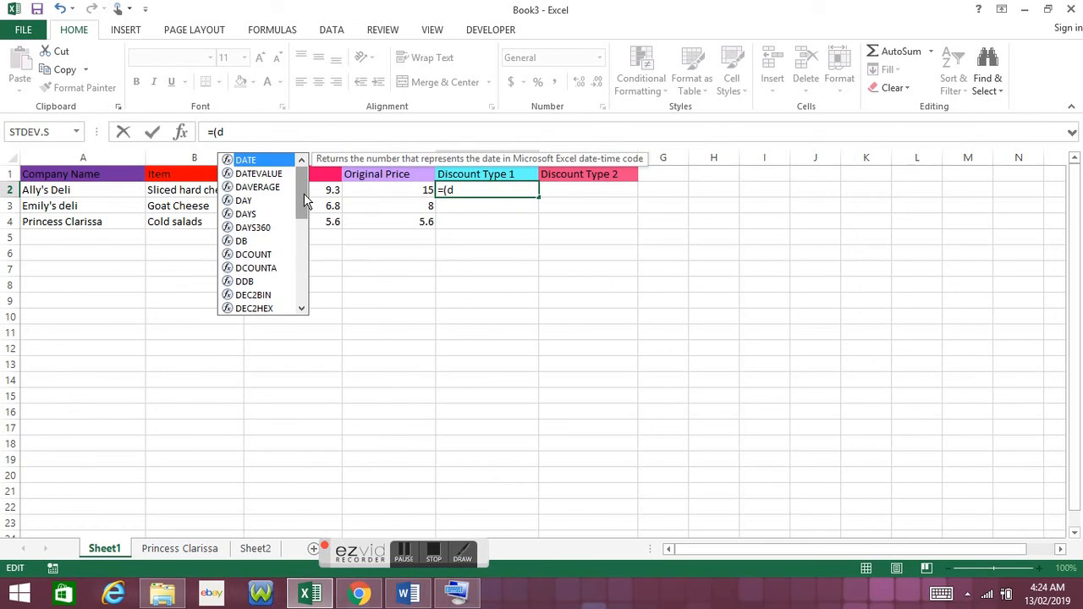
{"action": "type", "text": "2"}
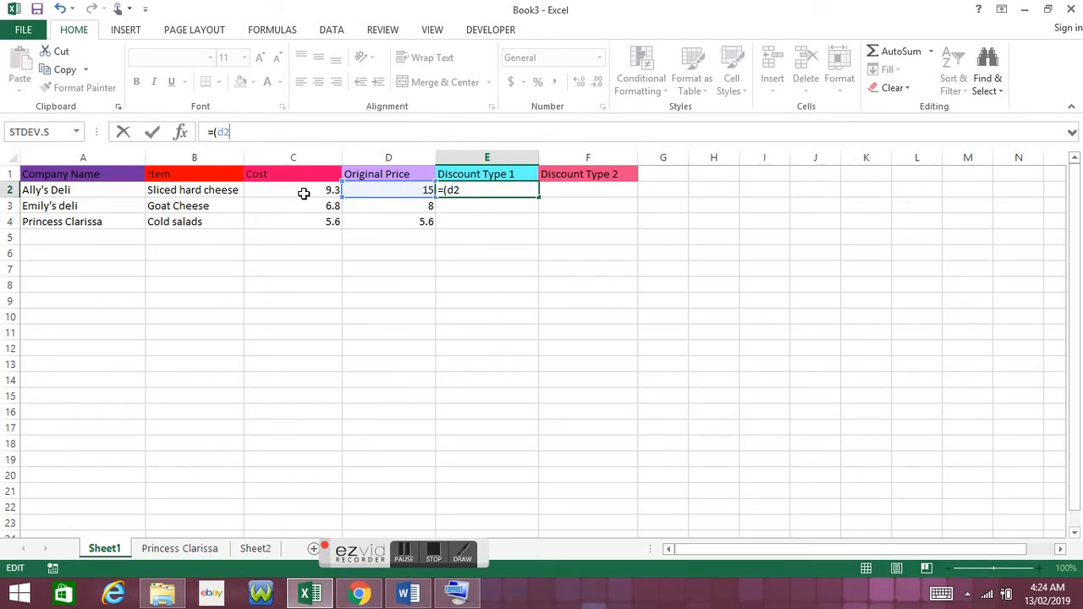
{"action": "type", "text": "-c2"}
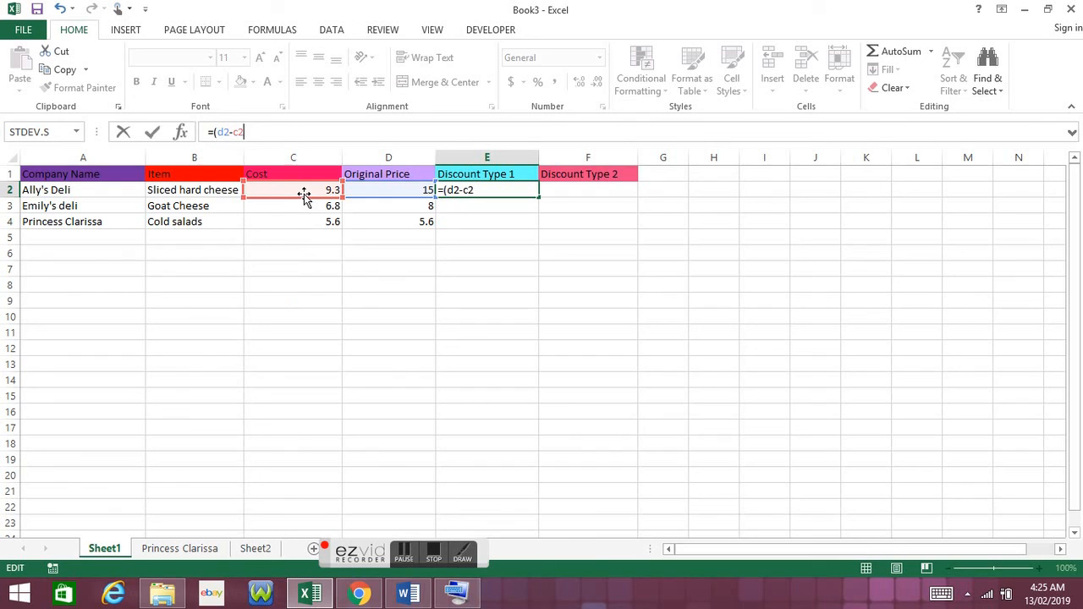
{"action": "type", "text": ")/AB"}
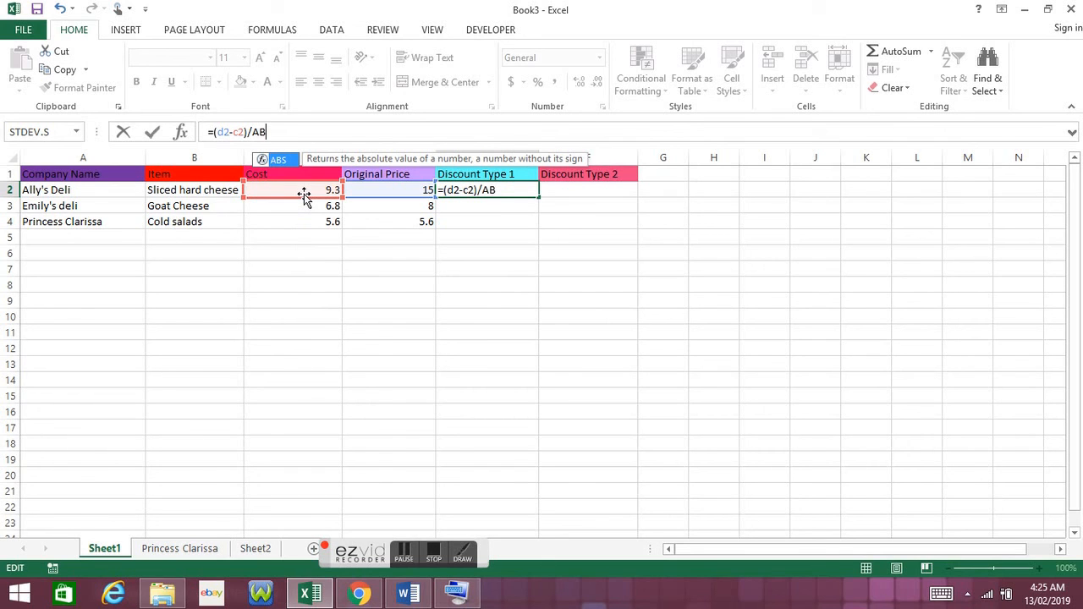
{"action": "type", "text": "S("}
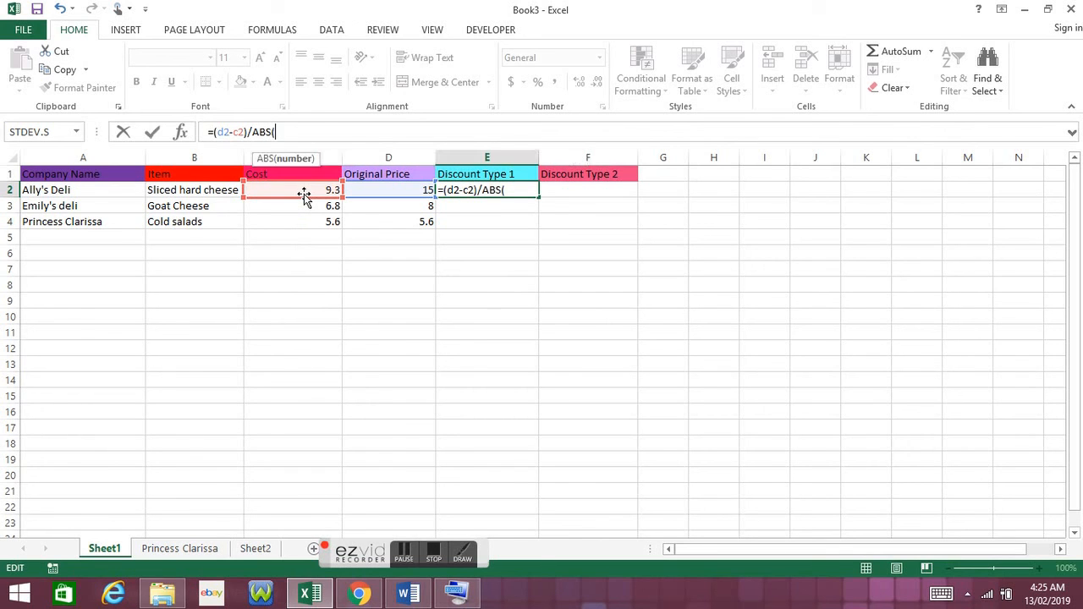
{"action": "type", "text": "d2"}
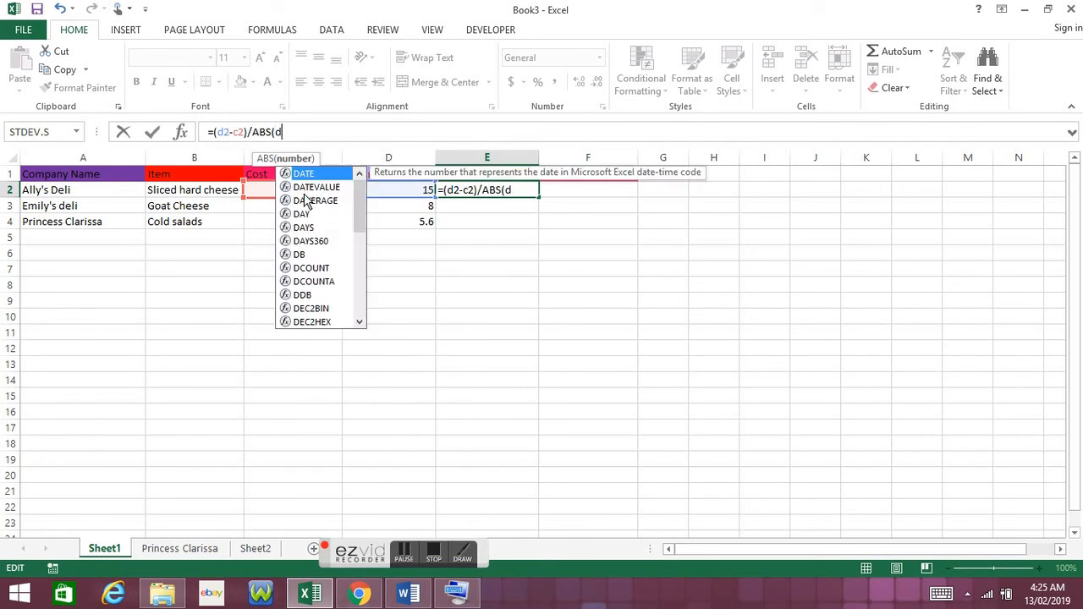
{"action": "type", "text": ")"}
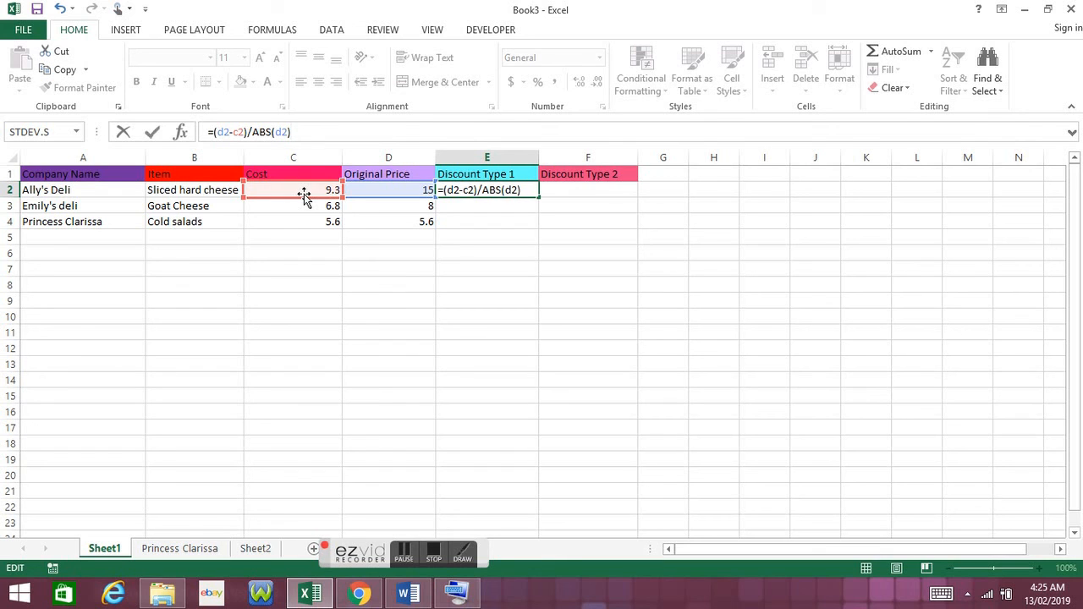
{"action": "key", "text": "Return"}
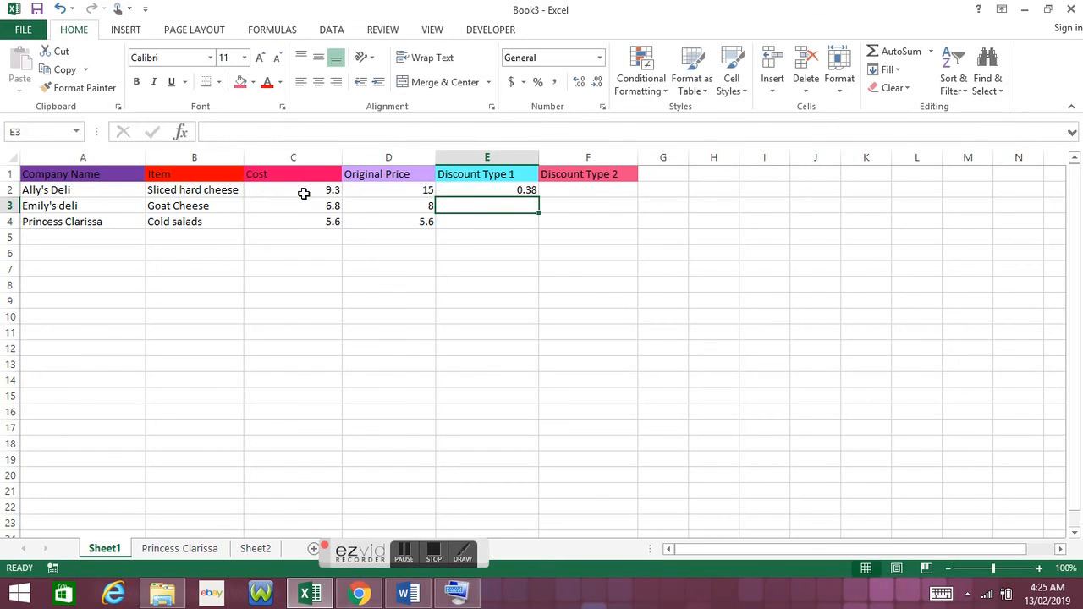
Format the Cost and Original Price columns as Accounting in dollars and the Discount Type 1 column as Percentage
{"action": "left_click", "coordinate": [529, 191]}
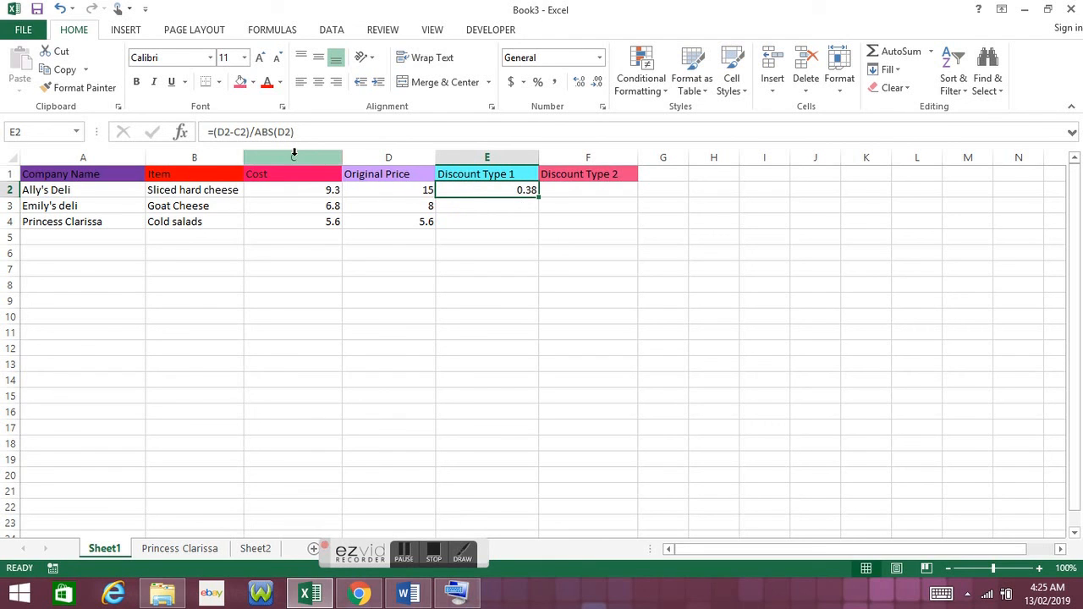
{"action": "left_click", "coordinate": [294, 155]}
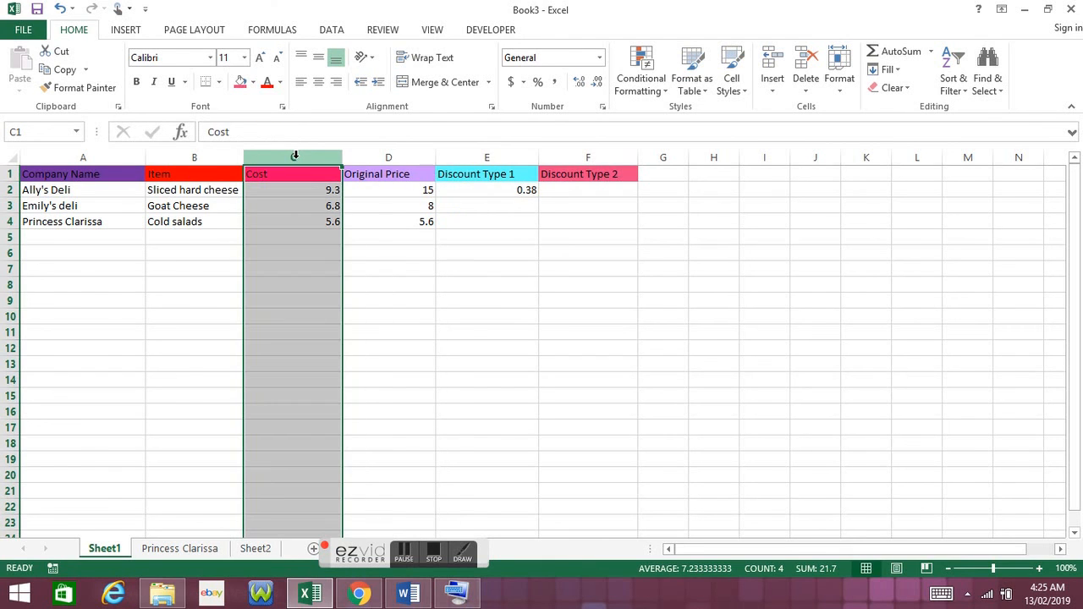
{"action": "left_click", "coordinate": [510, 85]}
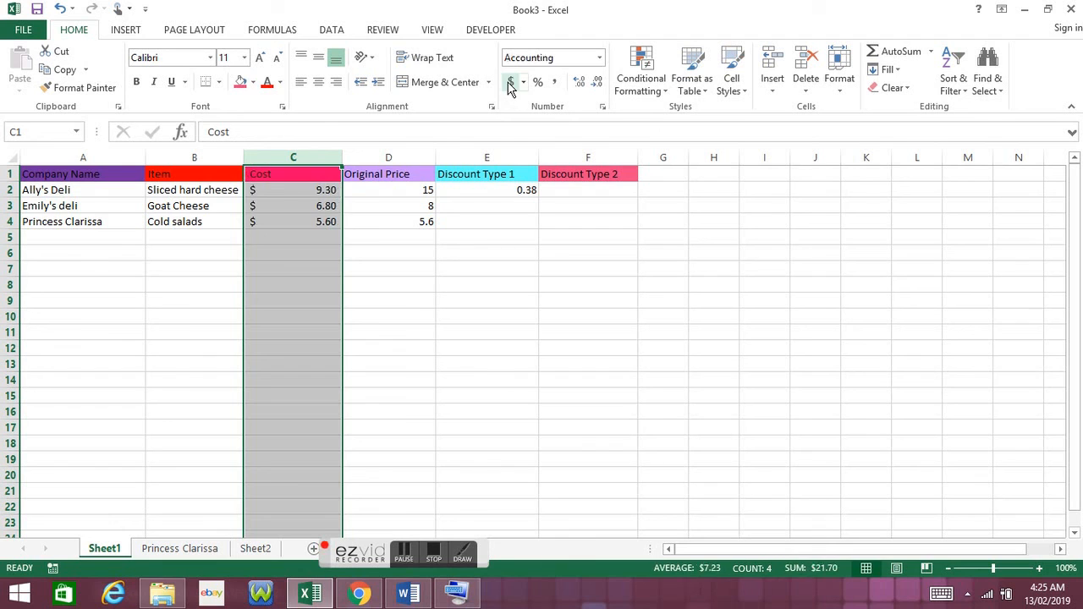
{"action": "left_click", "coordinate": [391, 158]}
{"action": "left_click", "coordinate": [511, 82]}
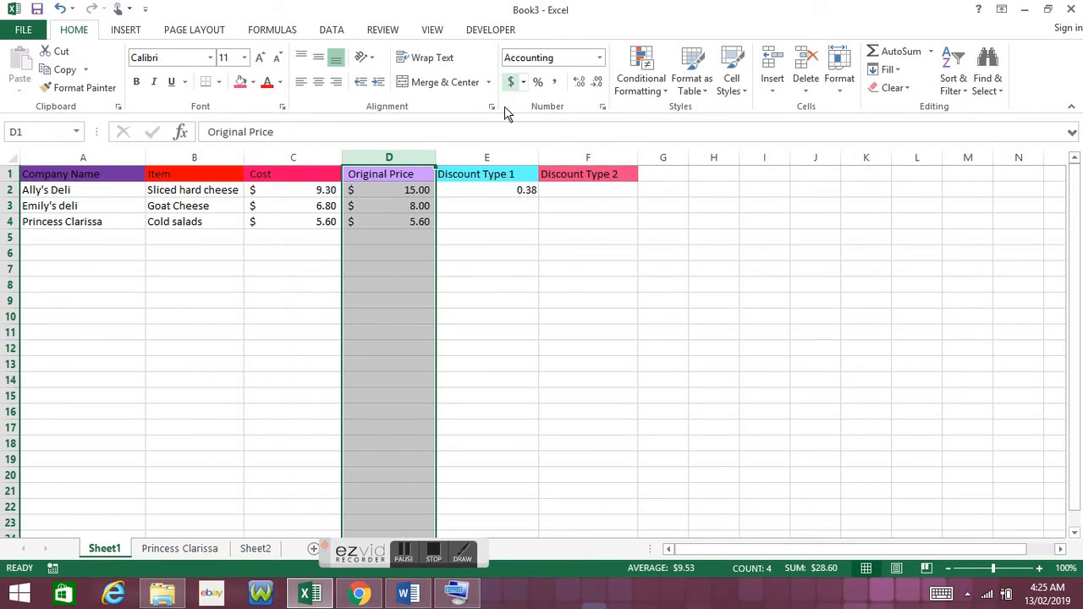
{"action": "left_click", "coordinate": [506, 157]}
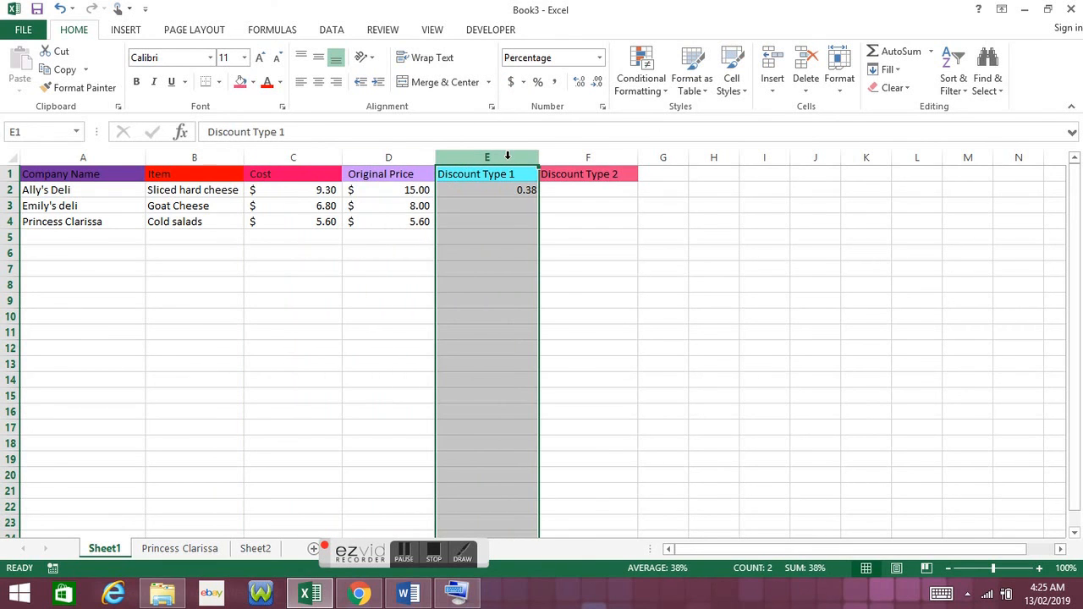
{"action": "left_click", "coordinate": [538, 82]}
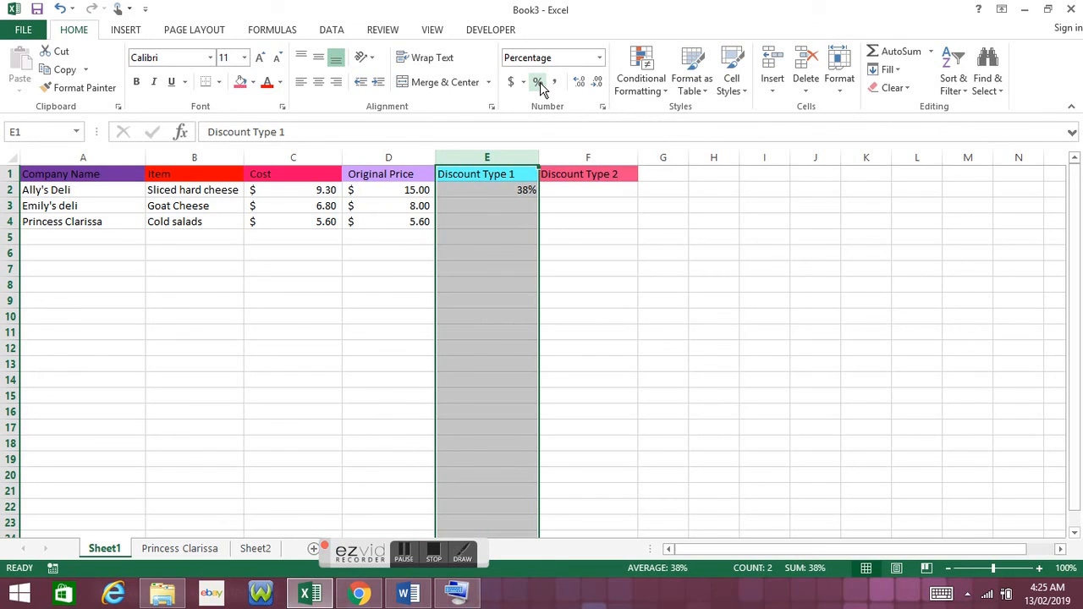
Enter the formula =D2-(E2*D2) in F2 to calculate Discount Type 2 for Ally's Deli
{"action": "left_click", "coordinate": [625, 191]}
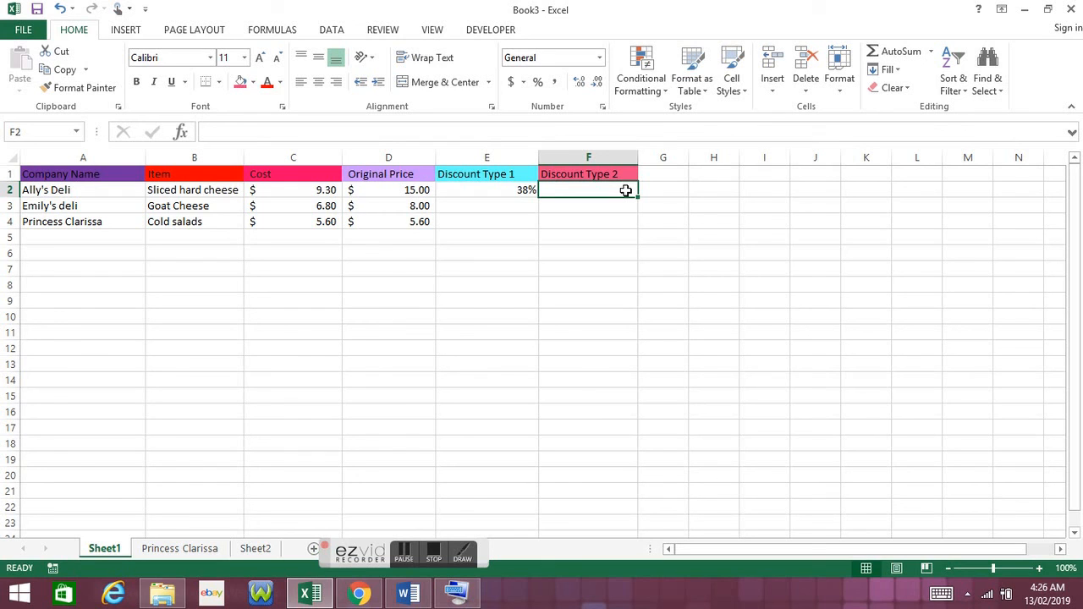
{"action": "type", "text": "="}
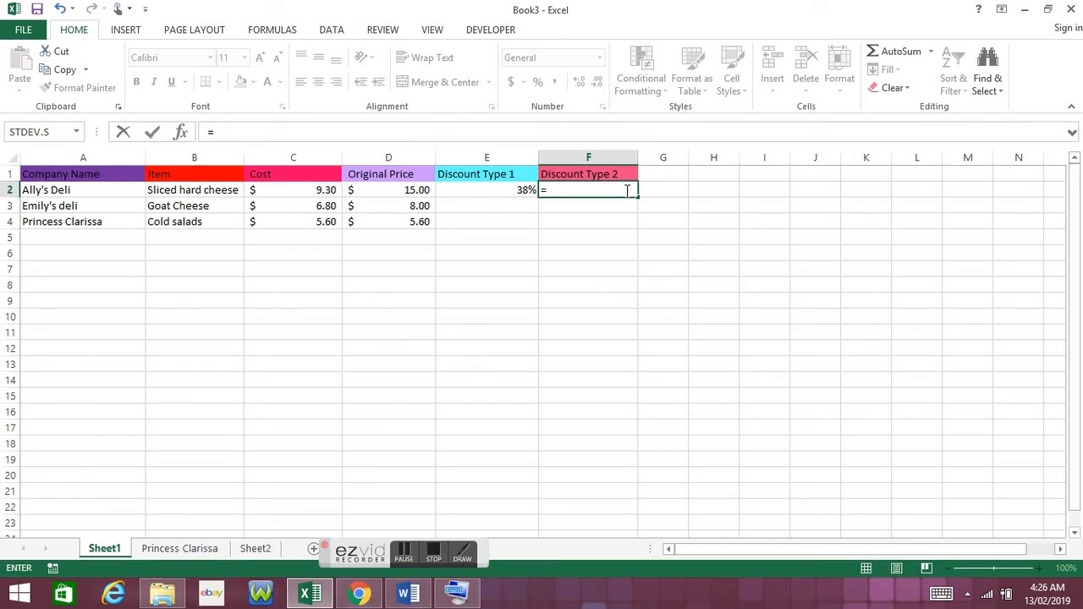
{"action": "type", "text": "d2"}
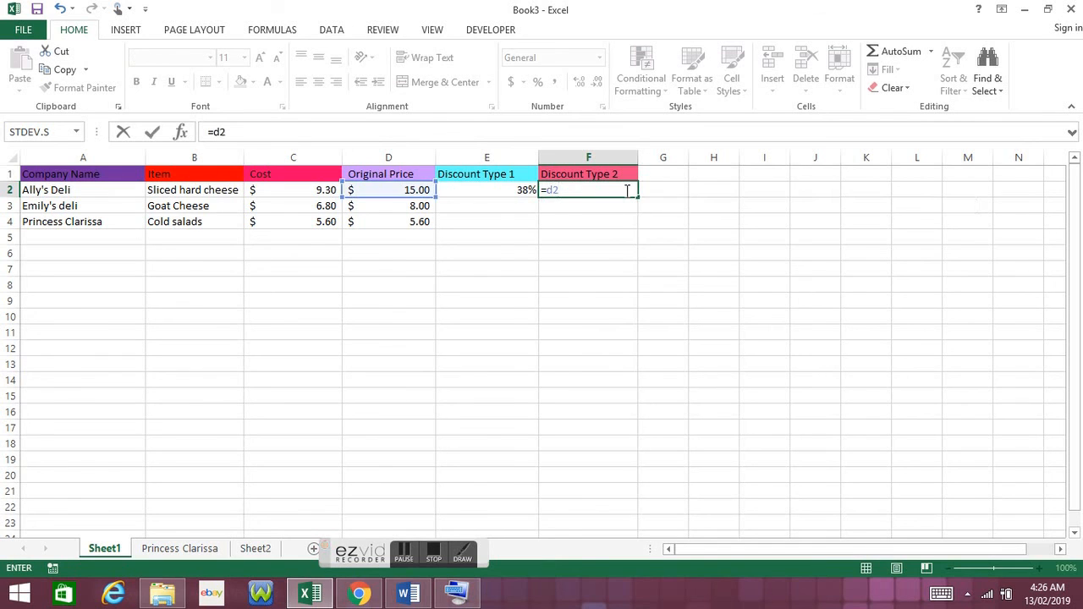
{"action": "type", "text": "-(e2"}
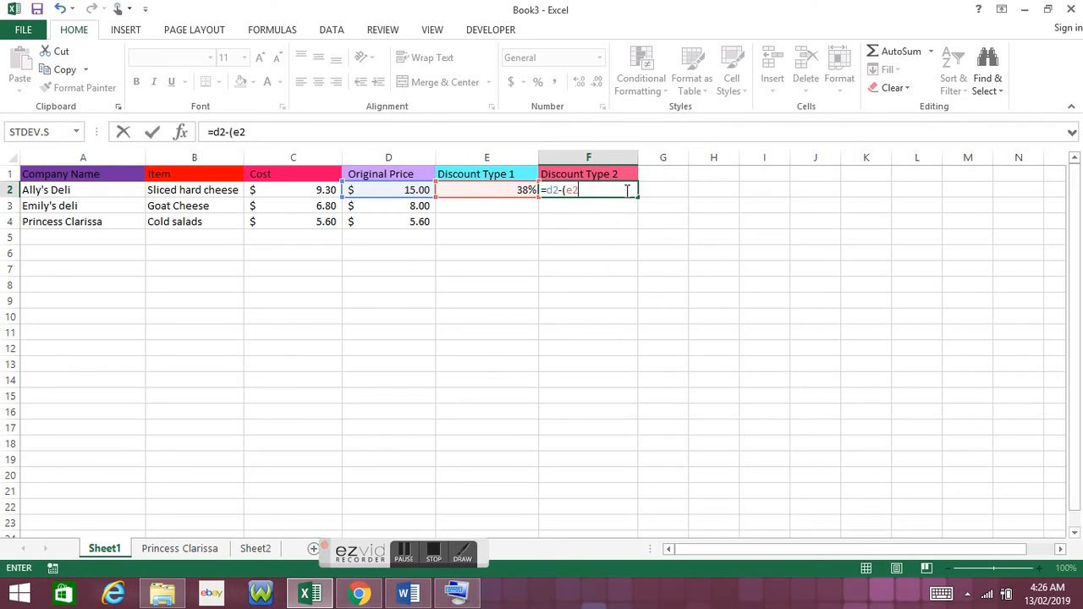
{"action": "type", "text": "*"}
{"action": "type", "text": "d2"}
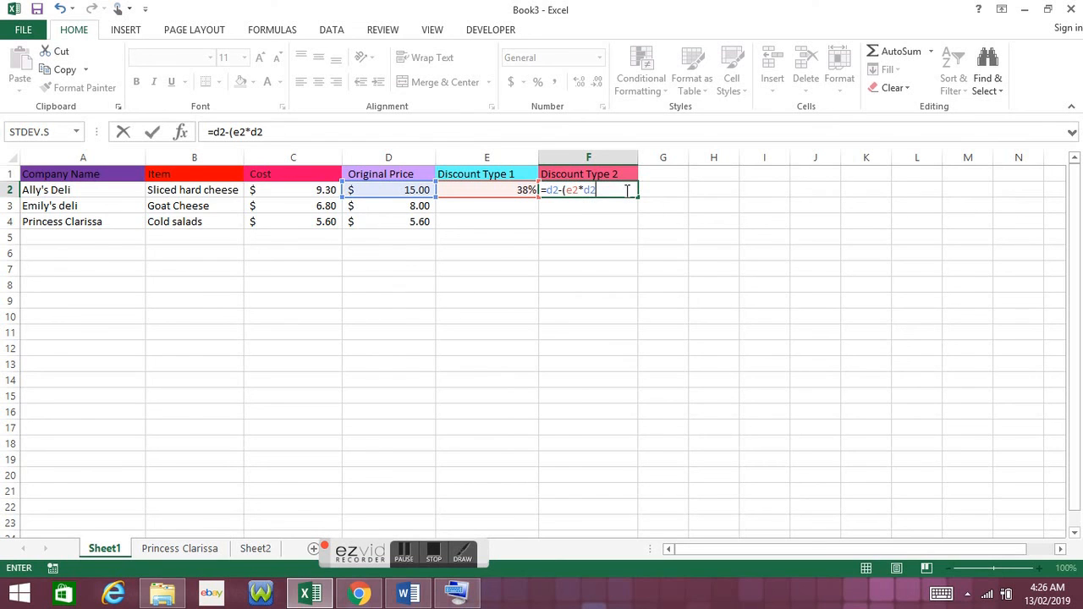
{"action": "type", "text": ")"}
{"action": "key", "text": "Return"}
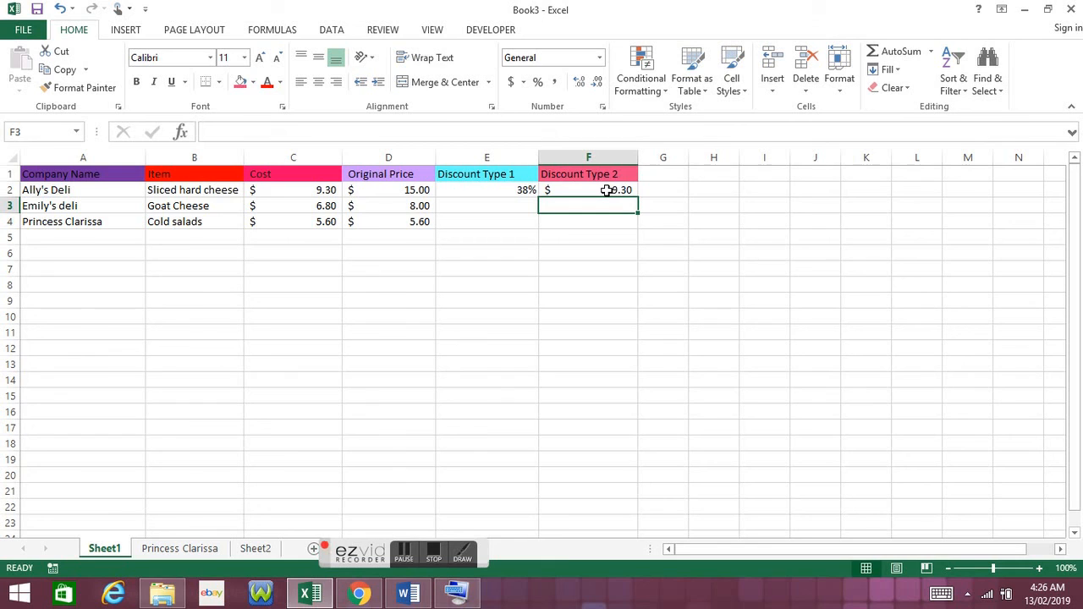
Check the formulas in E2 and F2, and fill the Discount Type 1 formula from E2 down to E4
{"action": "left_click", "coordinate": [607, 191]}
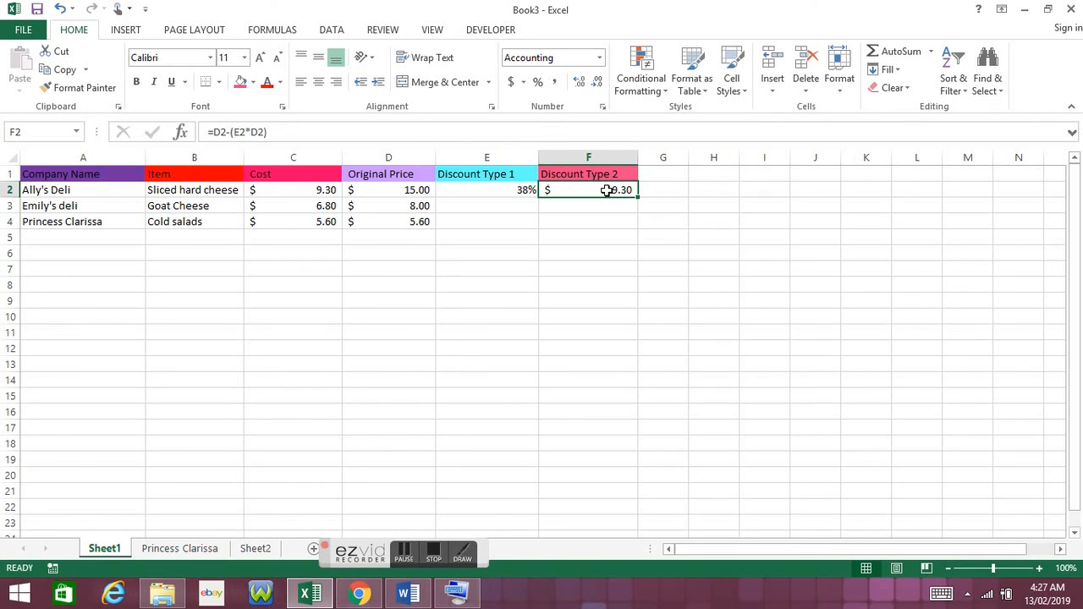
{"action": "left_click", "coordinate": [529, 189]}
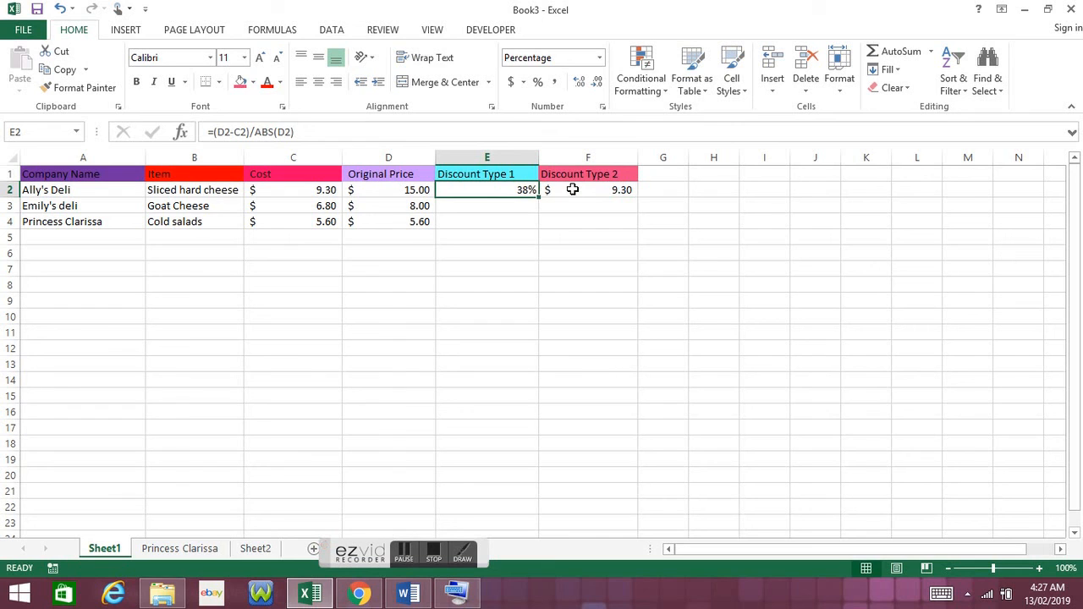
{"action": "left_click", "coordinate": [572, 189]}
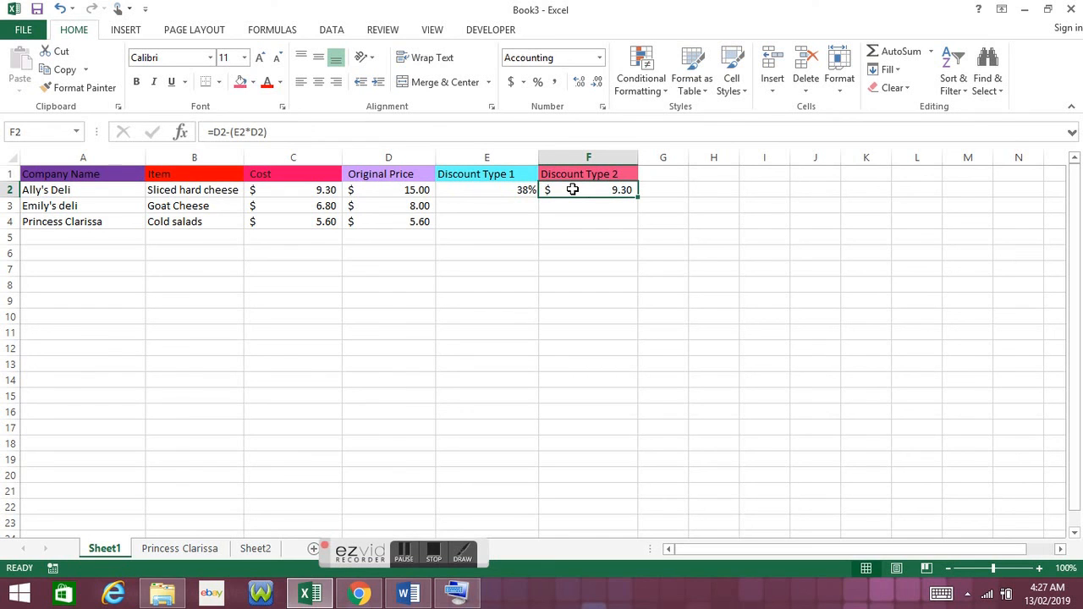
{"action": "left_click", "coordinate": [528, 190]}
{"action": "left_click_drag", "start_coordinate": [539, 200], "coordinate": [539, 227]}
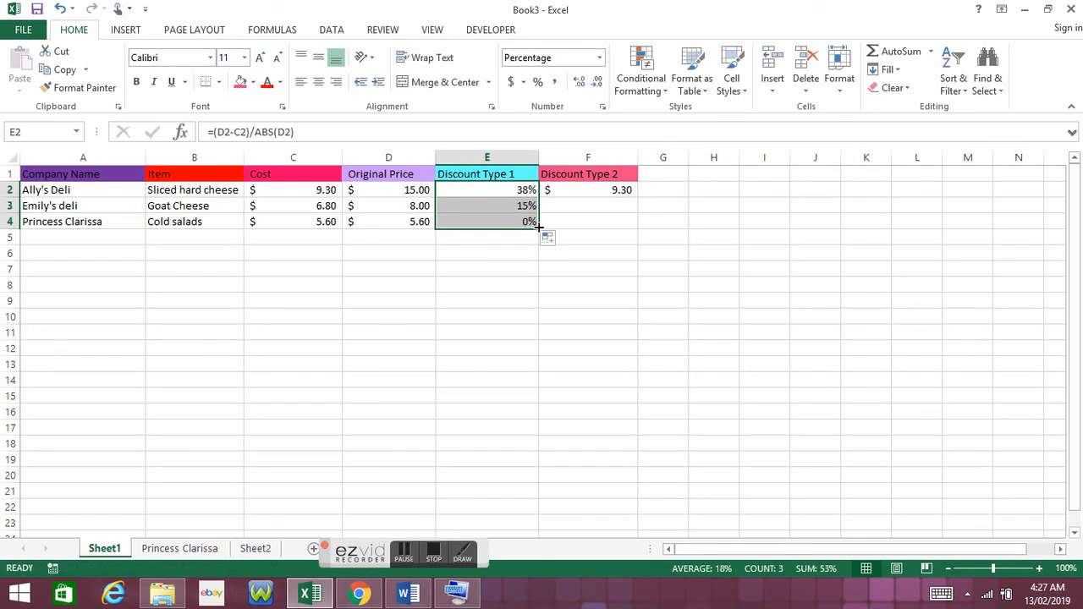